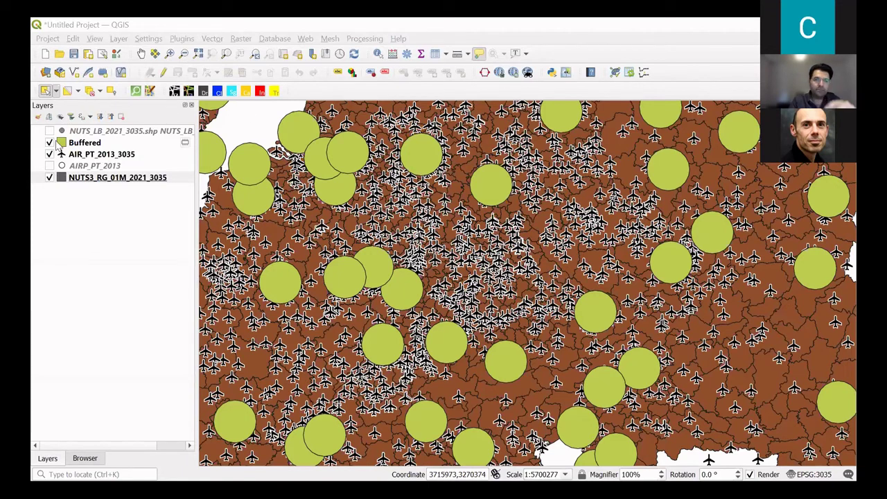
left_click(46, 54)
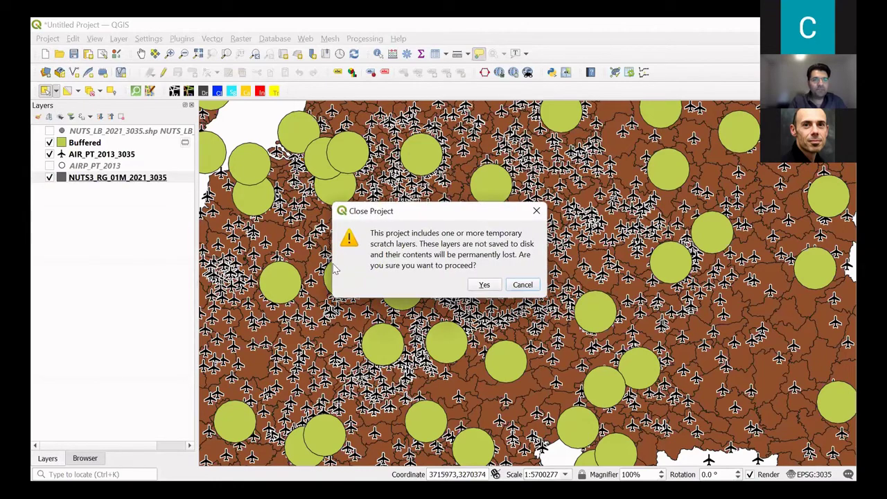
left_click(484, 285)
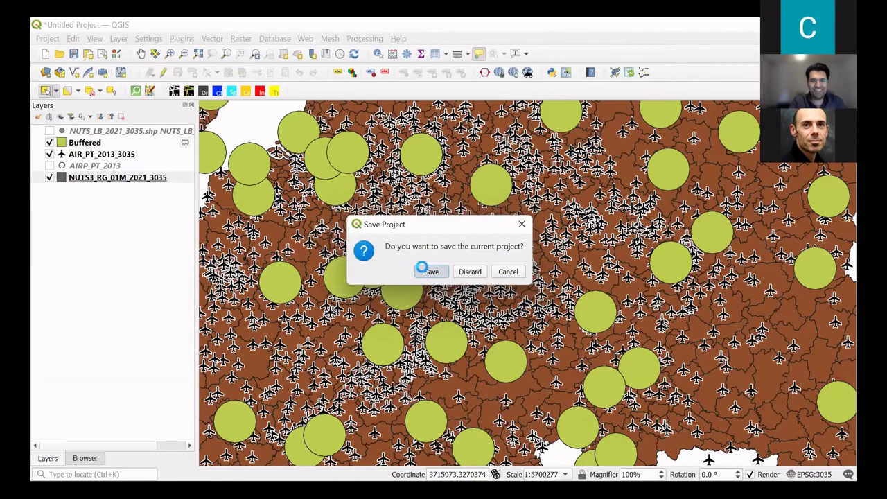
left_click(422, 268)
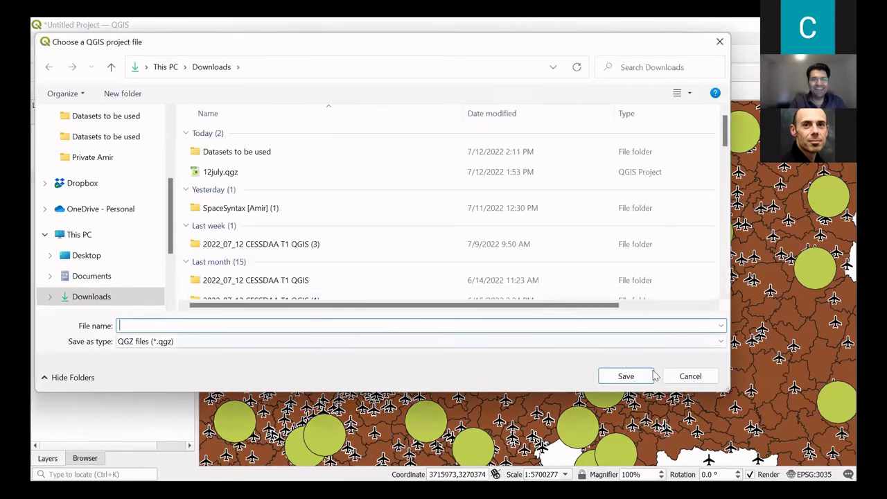
key("Escape")
left_click(45, 54)
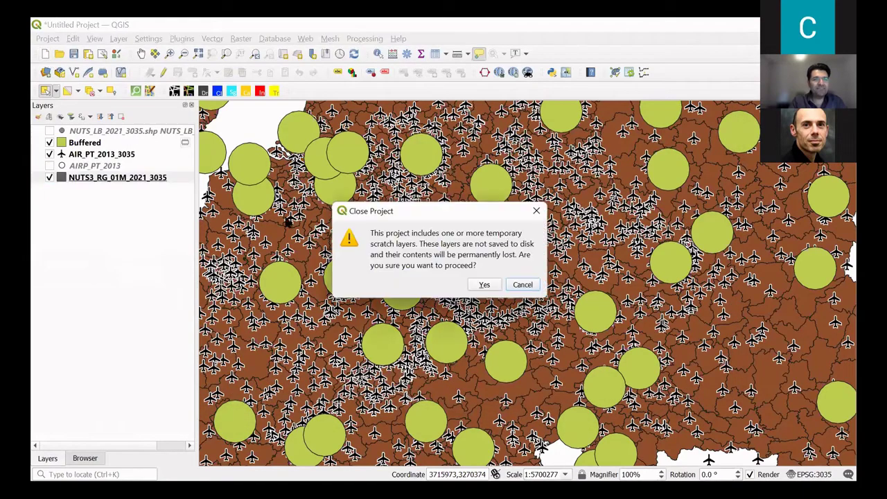
left_click(521, 286)
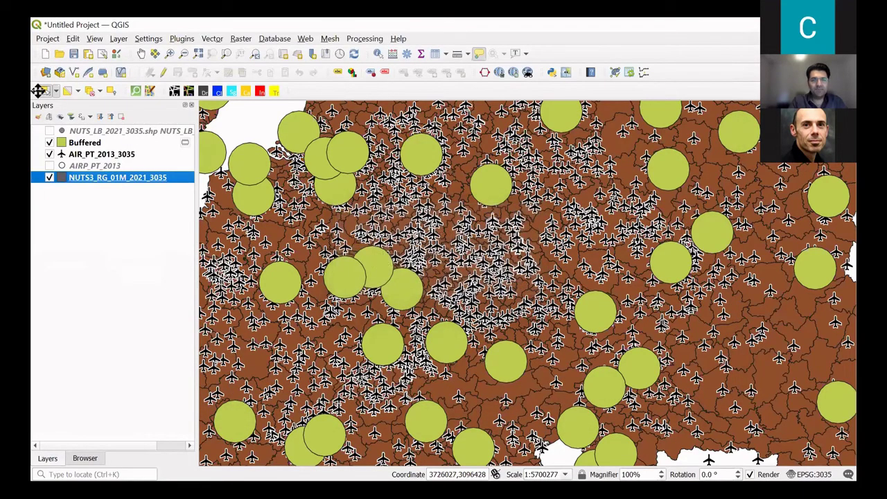
- Create a new blank project, accepting the loss of the temporary scratch layers and discarding the current project without saving
left_click(48, 39)
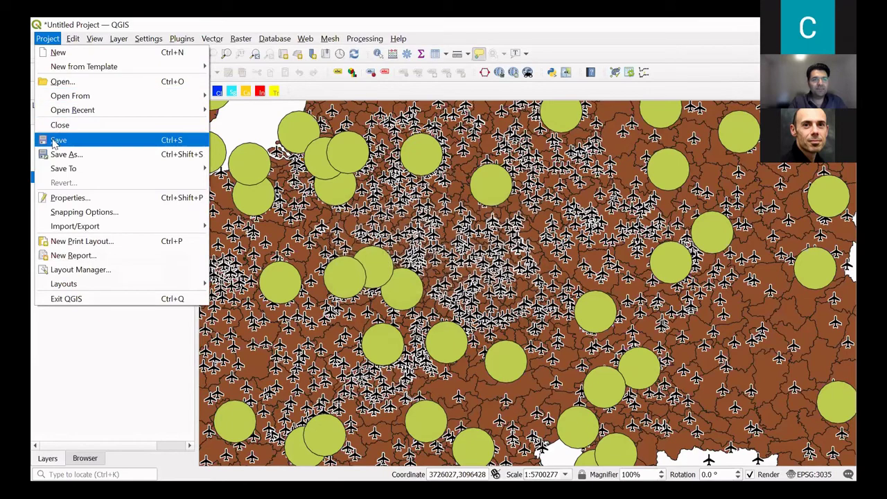
left_click(61, 54)
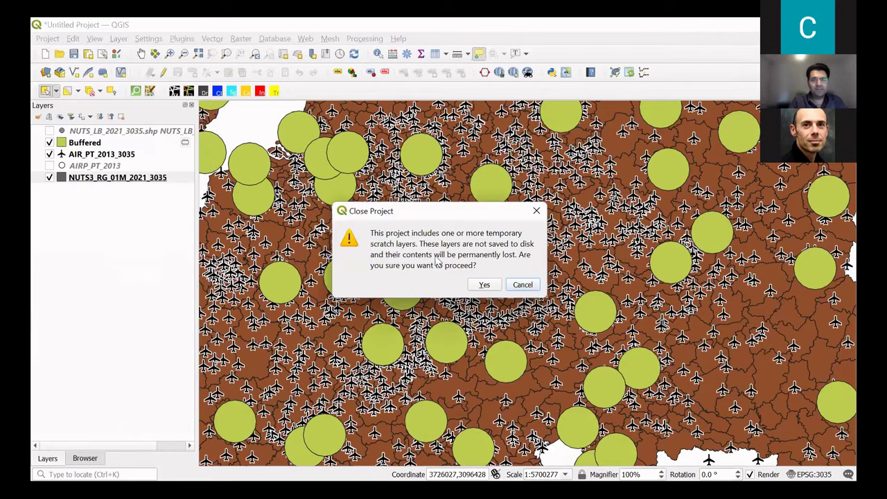
left_click(487, 286)
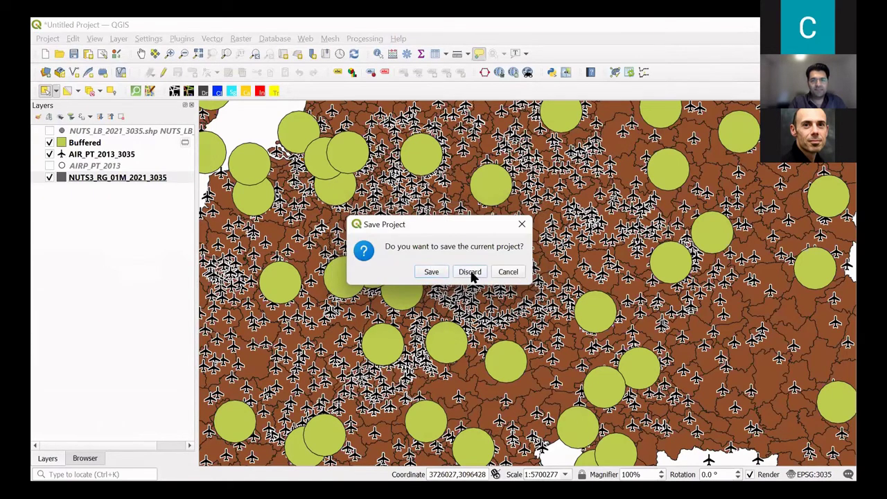
left_click(470, 272)
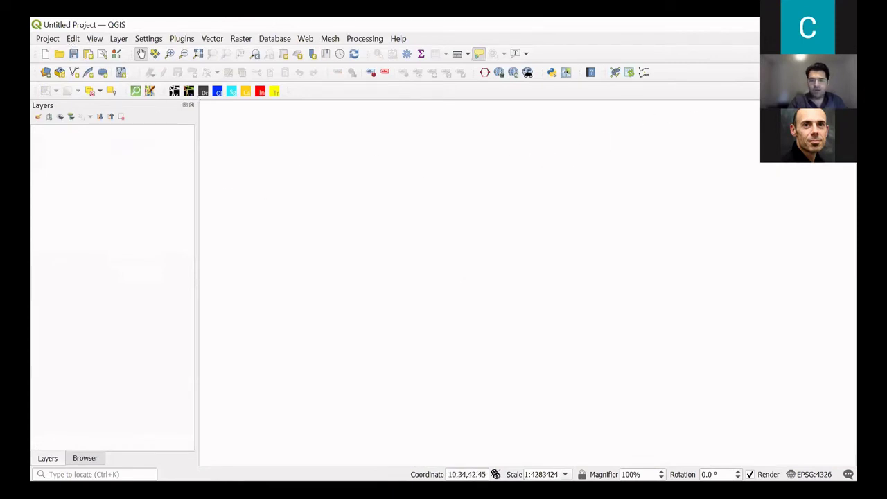
mouse_move(412, 475)
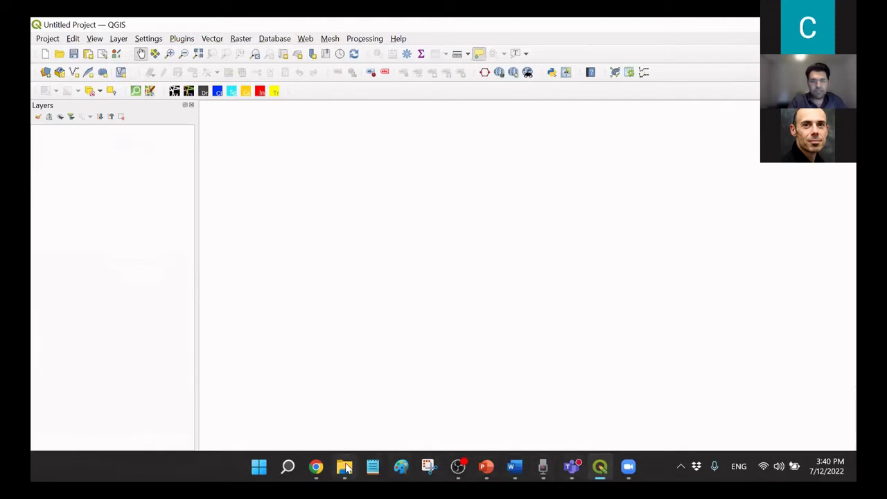
mouse_move(358, 473)
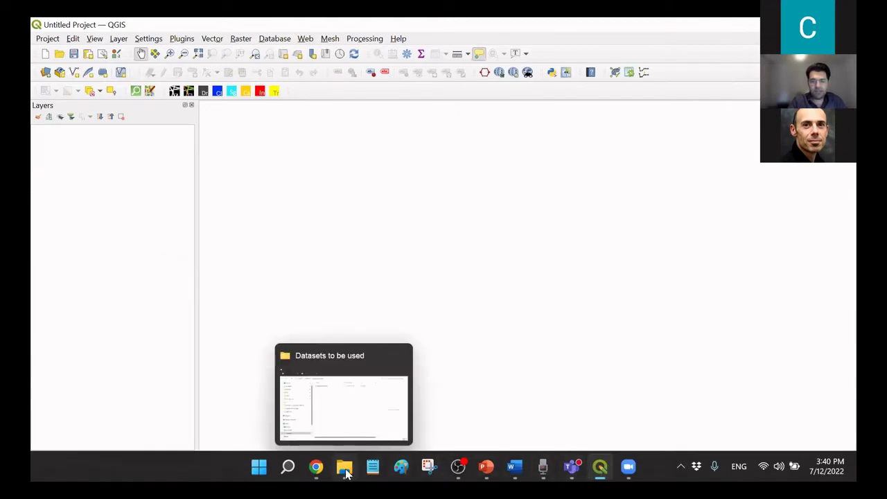
left_click(486, 469)
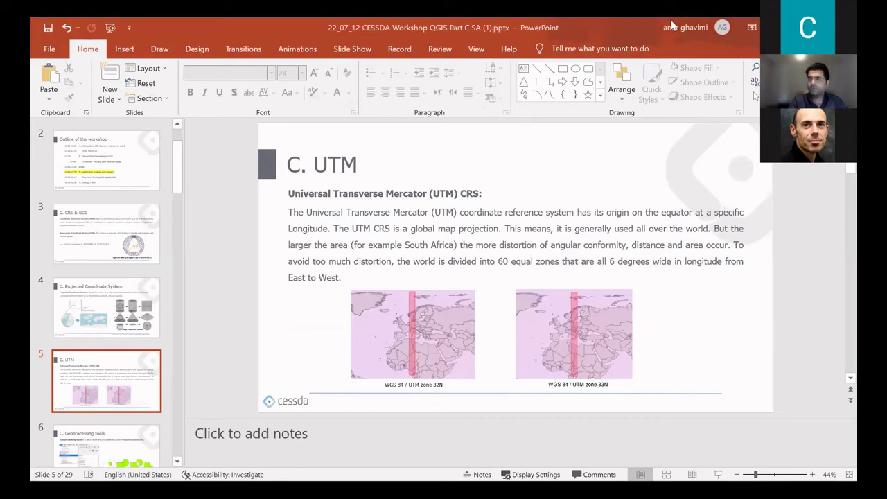
key("alt+Tab")
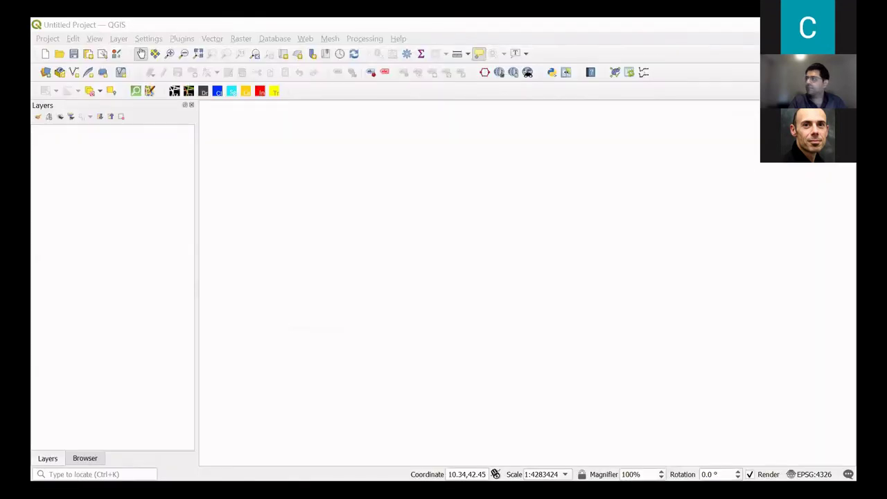
scroll(776, 422, "down", 3)
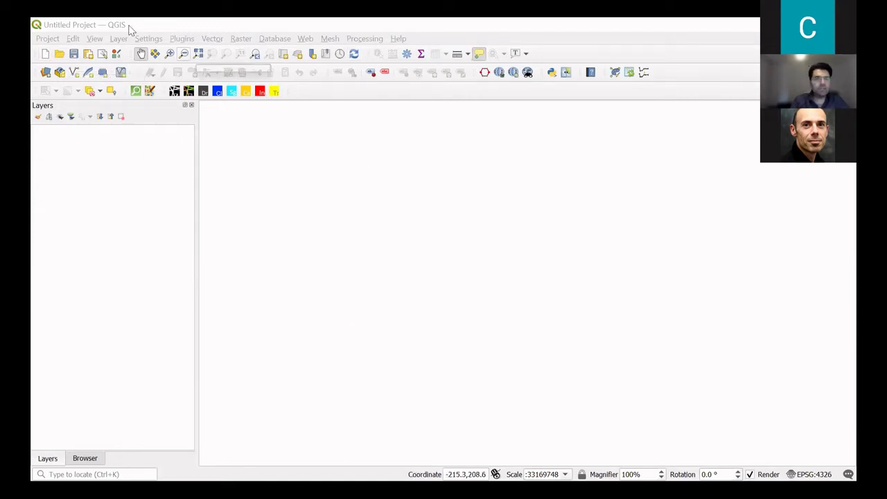
- Start from a blank project and add NUTS_RG_01M_2021_3035.shp.zip from the inner "Datasets to be used" folder as a vector layer
left_click(44, 55)
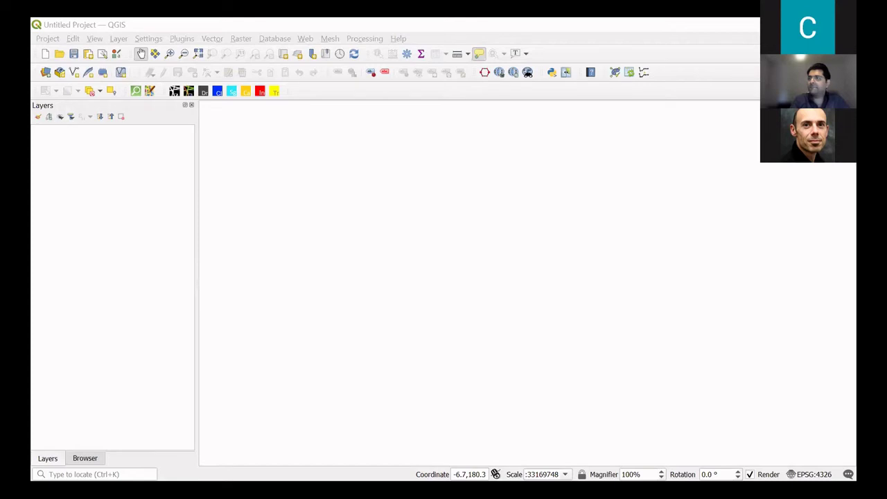
left_click(45, 72)
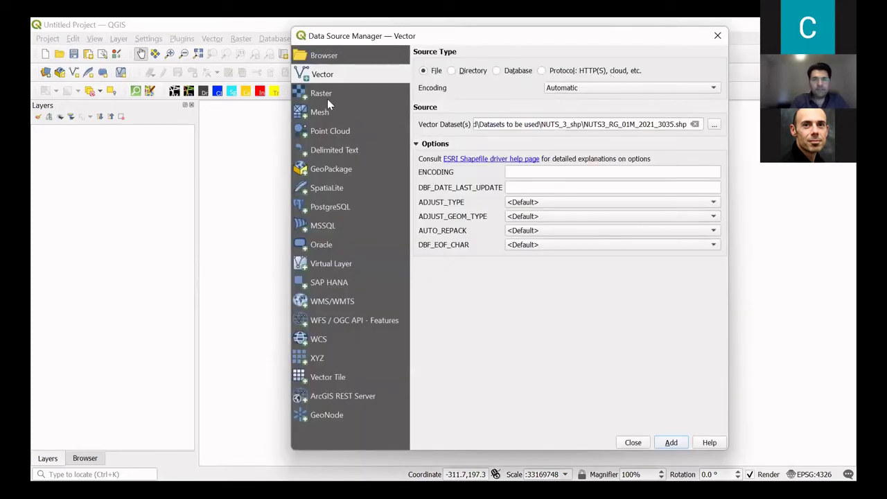
left_click(713, 130)
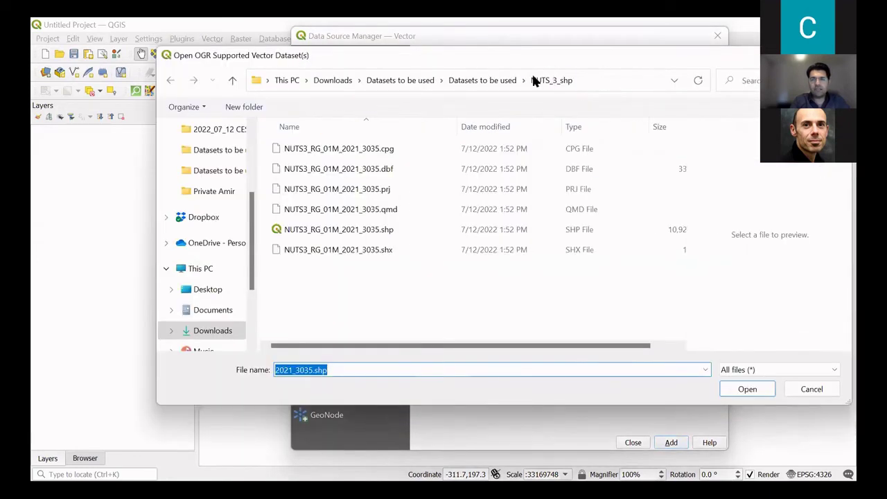
left_click(469, 82)
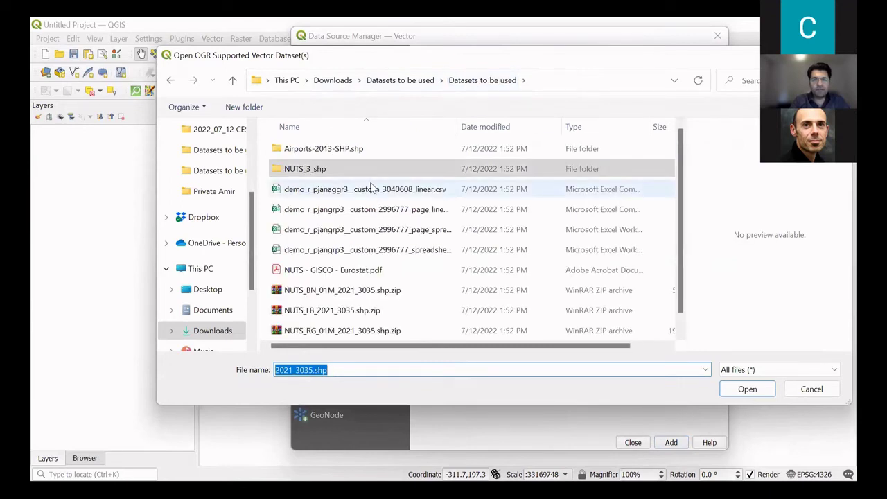
left_click(336, 171)
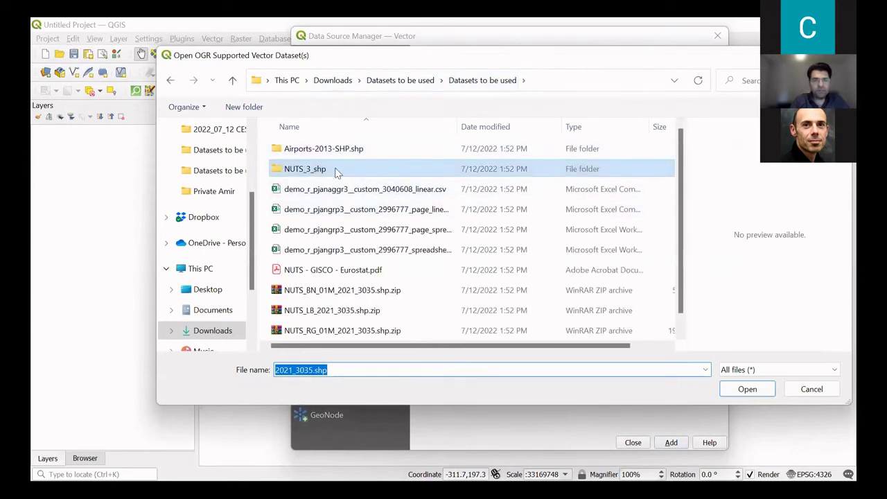
scroll(322, 179, "down", 1)
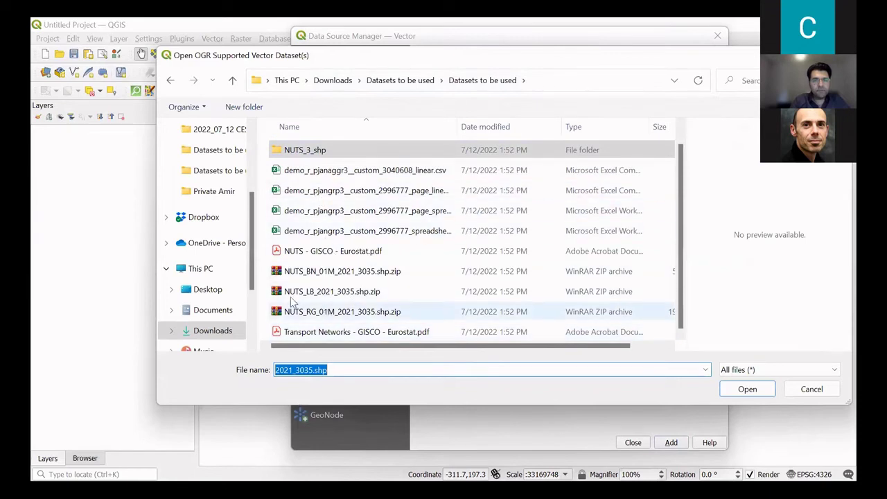
left_click(319, 312)
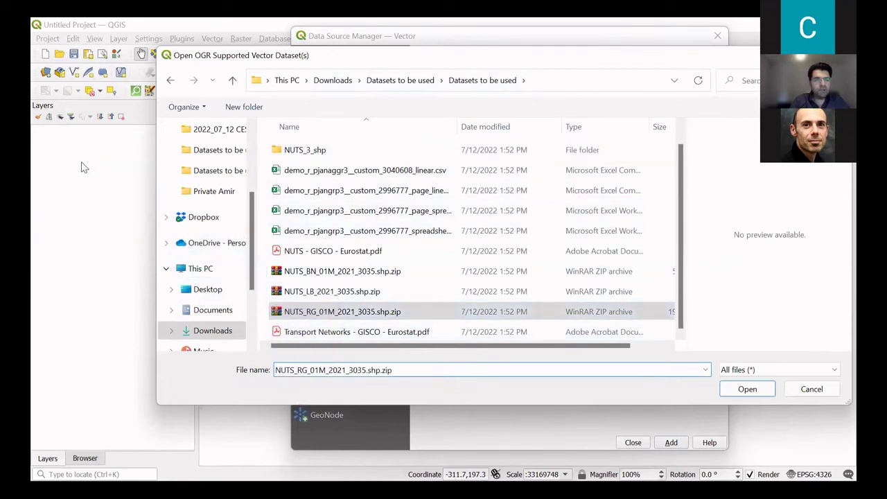
left_click(739, 389)
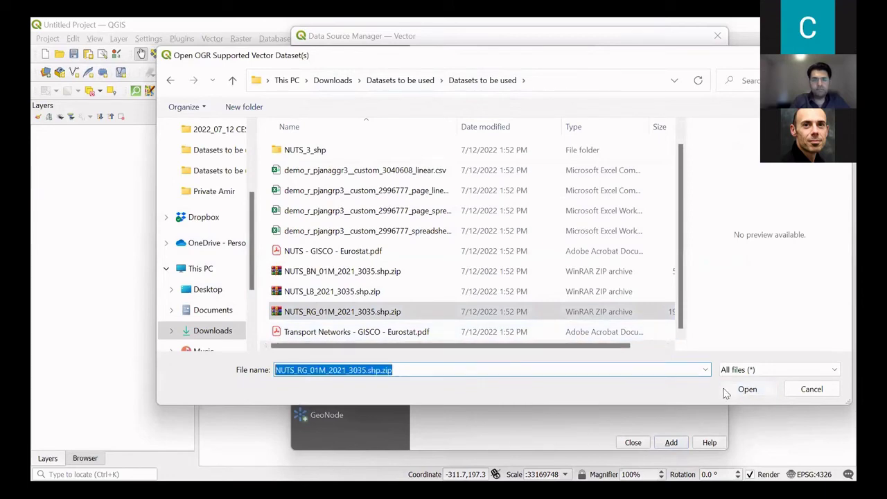
left_click(676, 443)
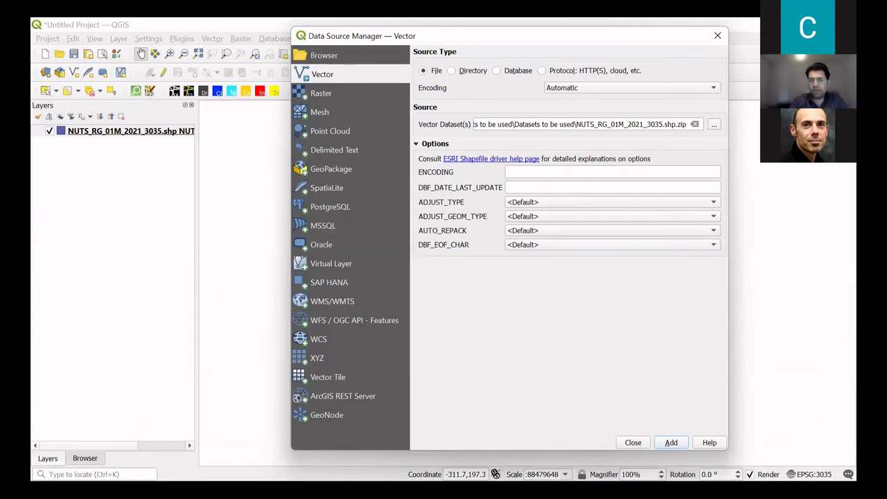
- Add the airports shapefile AIRP_PT_2013.shp from the Airports-2013-SHP.shp folder as a vector layer
mouse_move(839, 472)
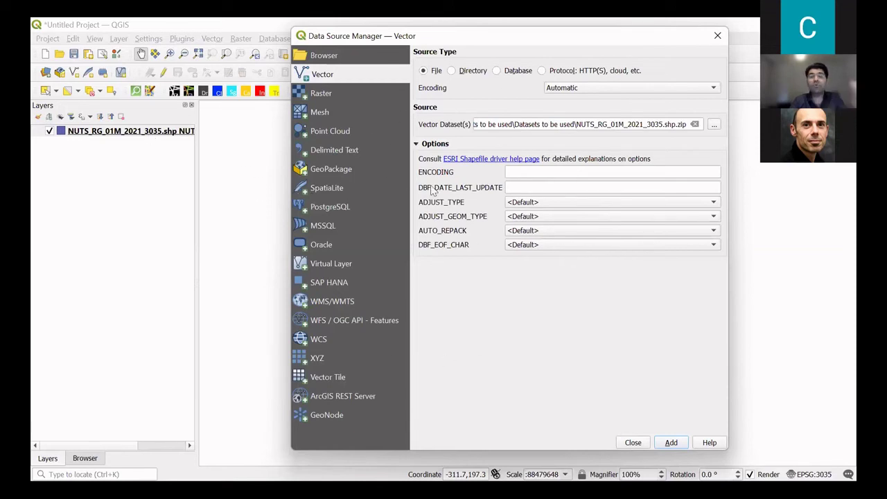
left_click(715, 126)
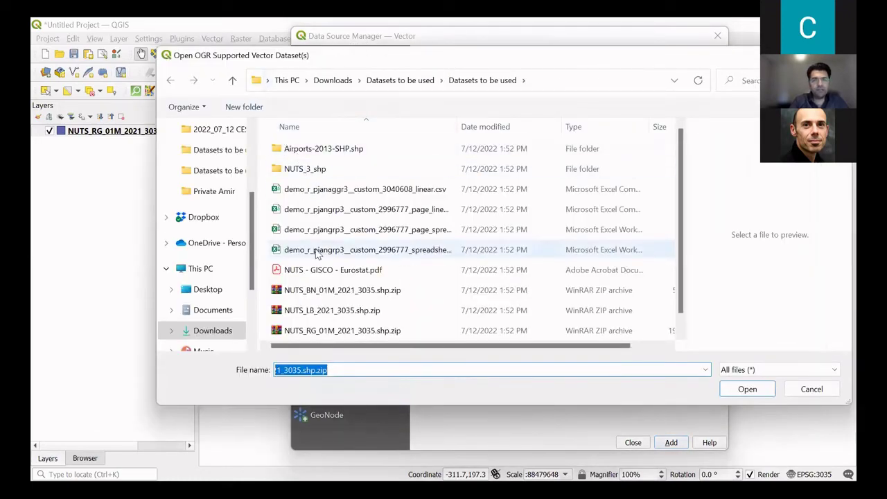
left_click(334, 153)
double_click(334, 152)
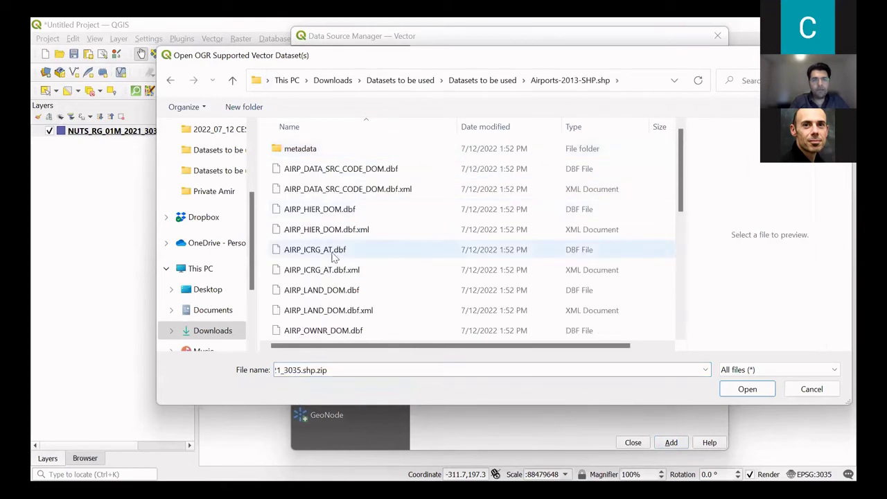
scroll(340, 252, "down", 5)
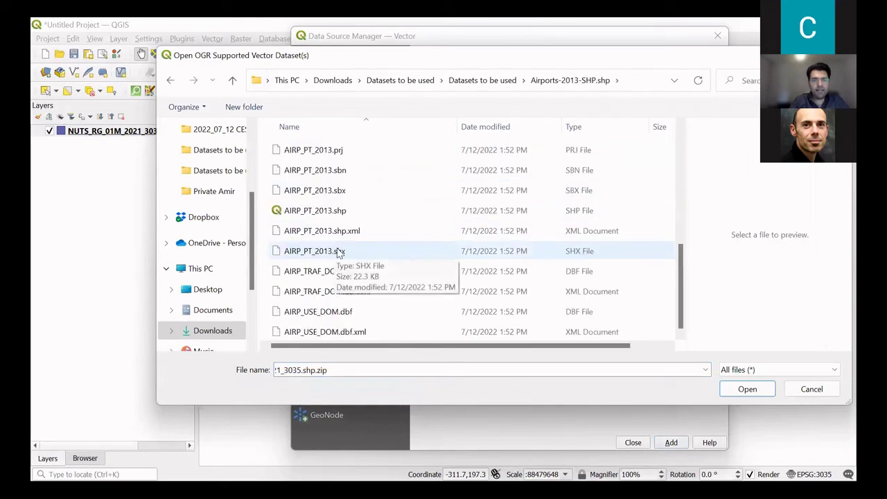
double_click(333, 215)
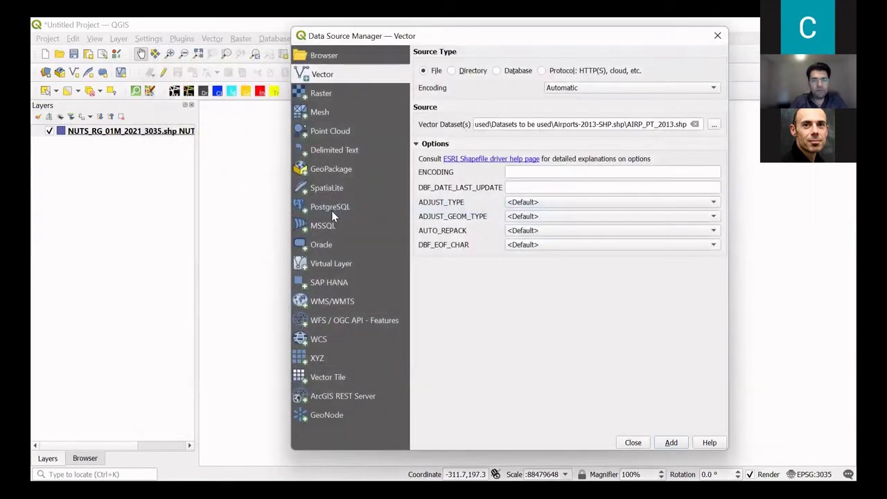
left_click(670, 443)
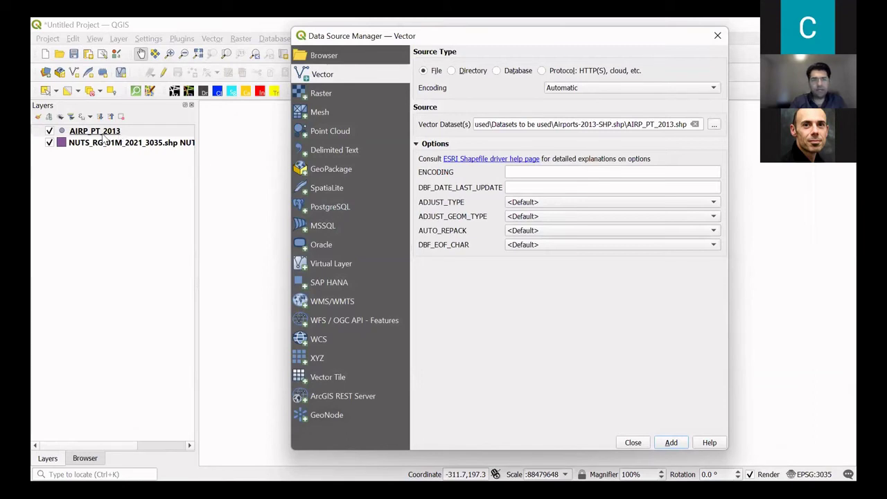
- Add NUTS_BN_01M_2021_3035.shp.zip from the "Datasets to be used" folder as a vector layer
left_click(714, 125)
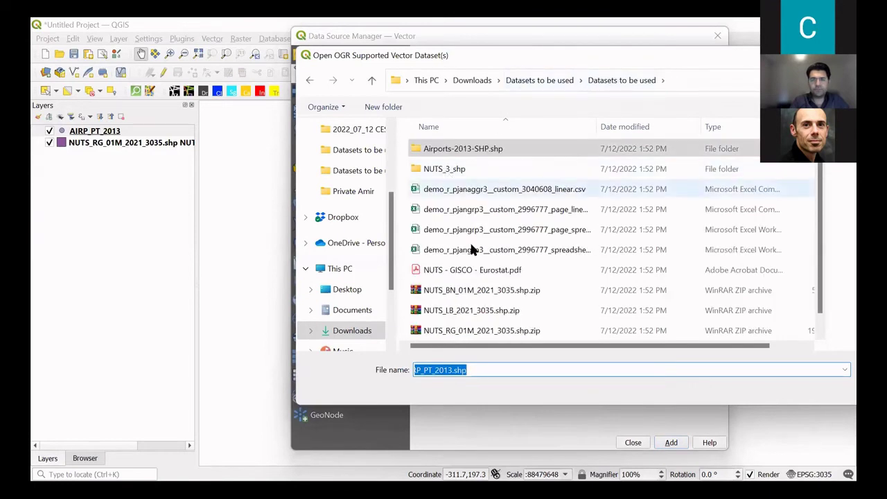
scroll(477, 251, "down", 1)
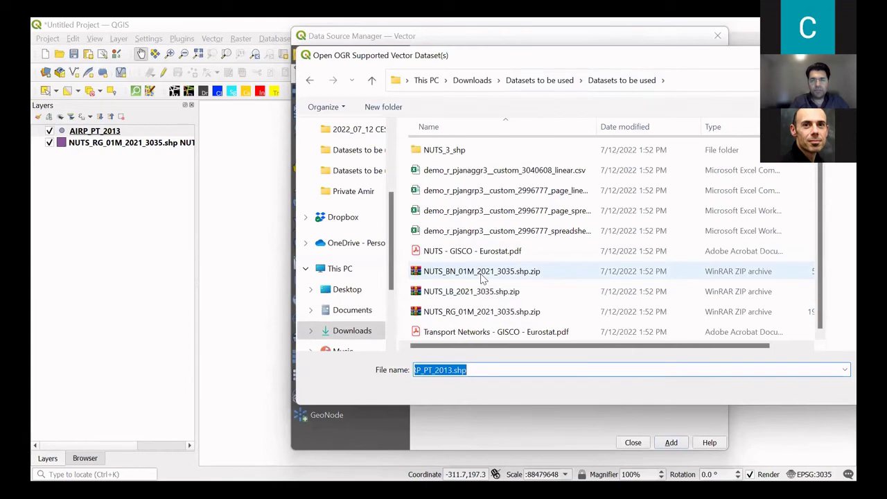
left_click(483, 276)
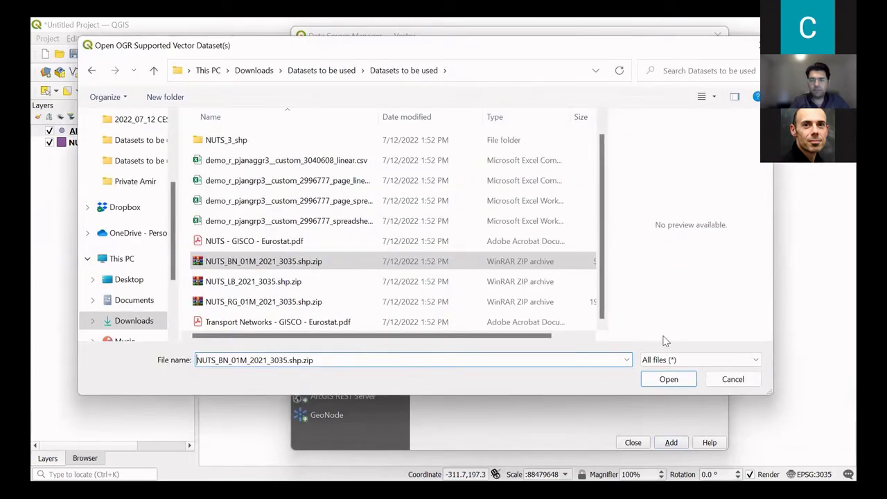
left_click(669, 379)
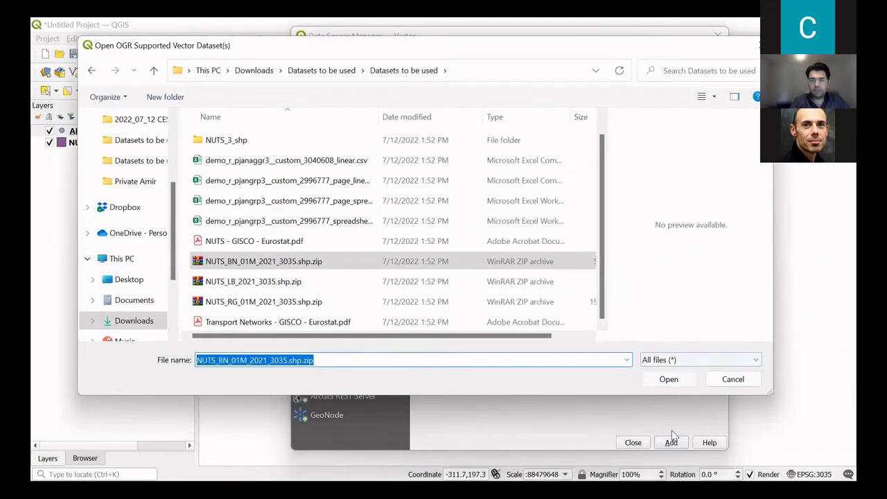
left_click(671, 442)
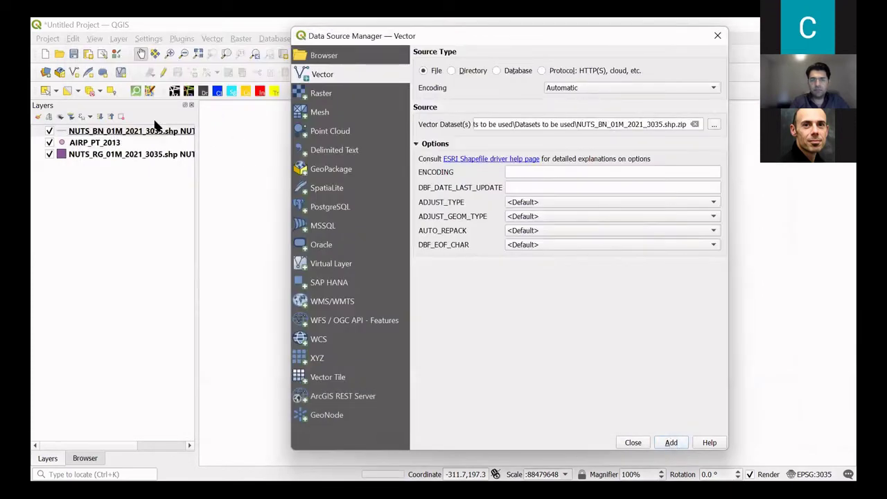
- Add NUTS_LB_2021_3035.shp.zip from the inner "Datasets to be used" folder as a vector layer and close the Data Source Manager
left_click(715, 124)
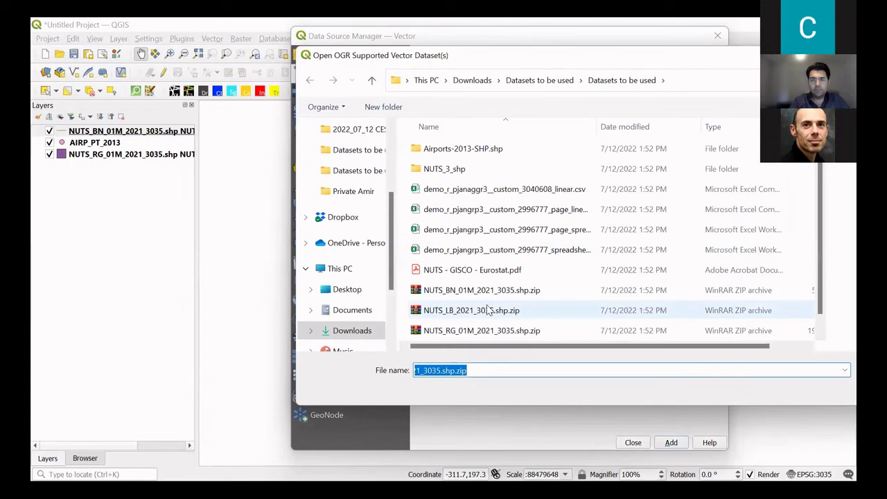
left_click(490, 311)
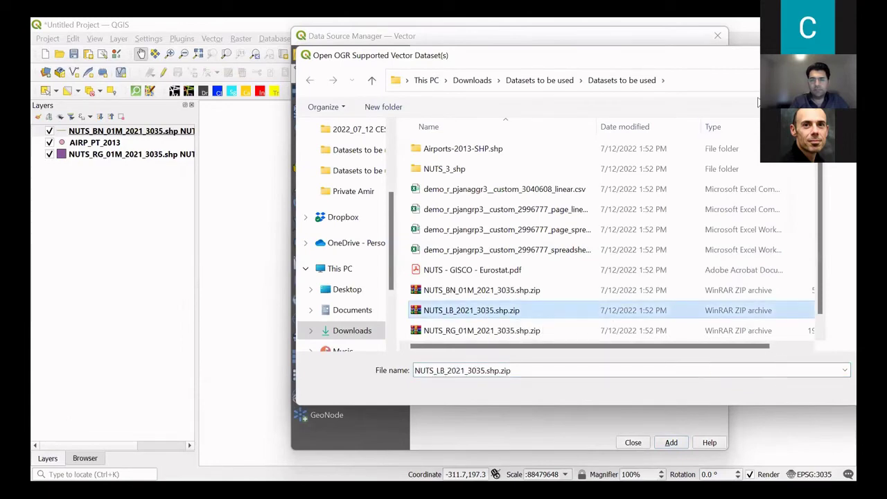
left_click(746, 389)
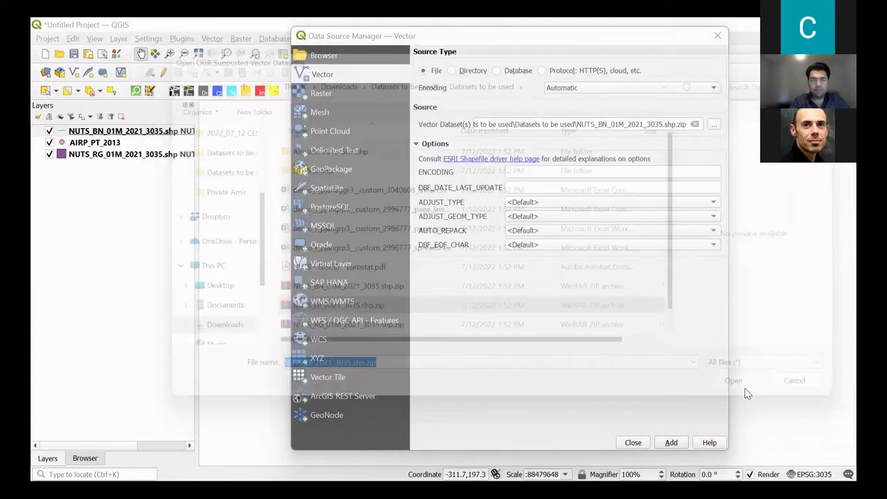
left_click(685, 443)
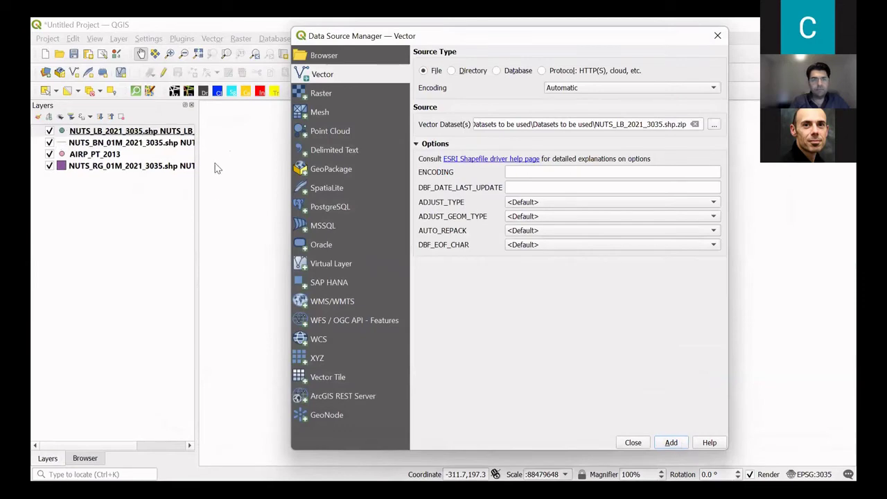
left_click(633, 443)
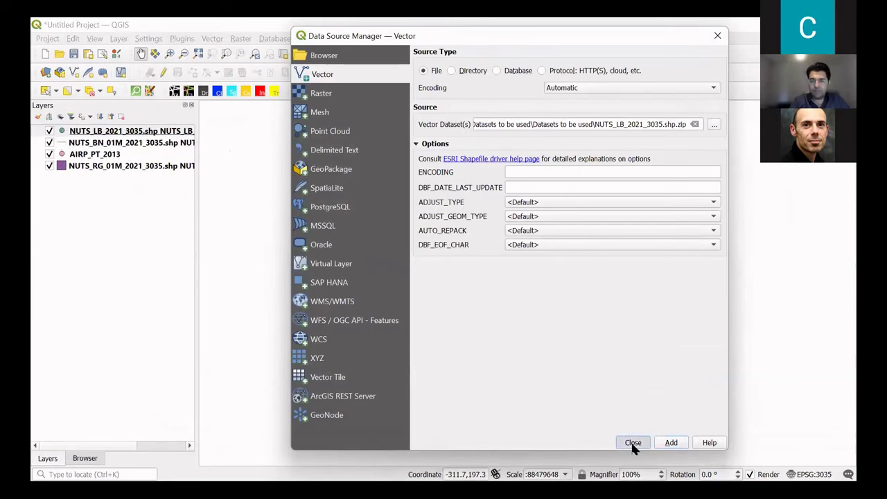
- Remove the NUTS_BN_01M_2021_3035 boundary layer from the project
right_click(102, 145)
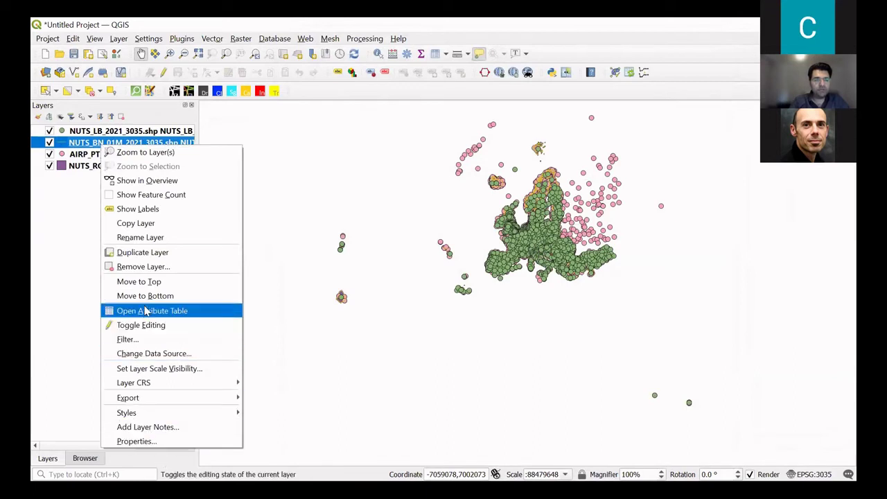
left_click(136, 269)
left_click(436, 273)
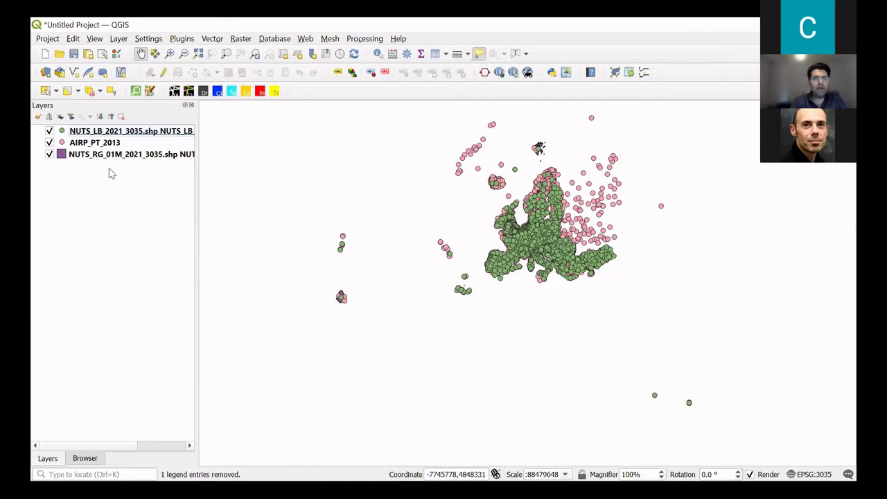
- Set up an ESRI Shapefile export of the AIRP_PT_2013 layer using the project CRS EPSG:3035 - ETRS89-extended / LAEA Europe
mouse_move(102, 138)
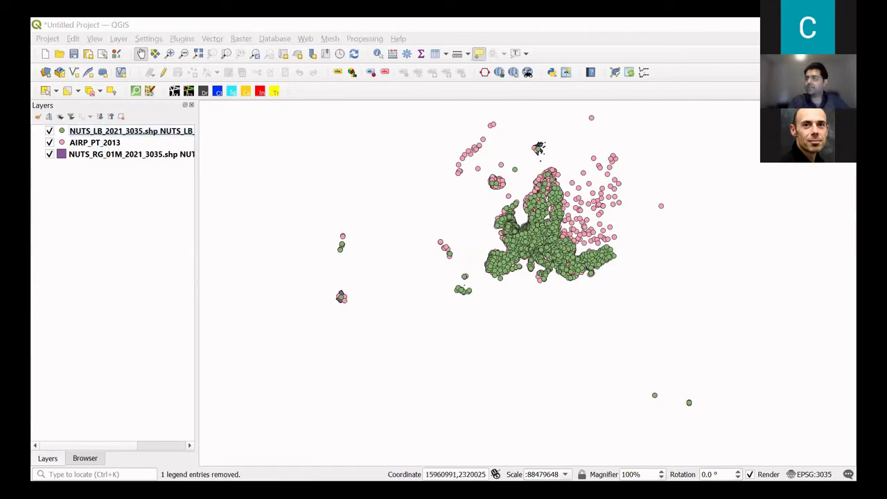
right_click(111, 145)
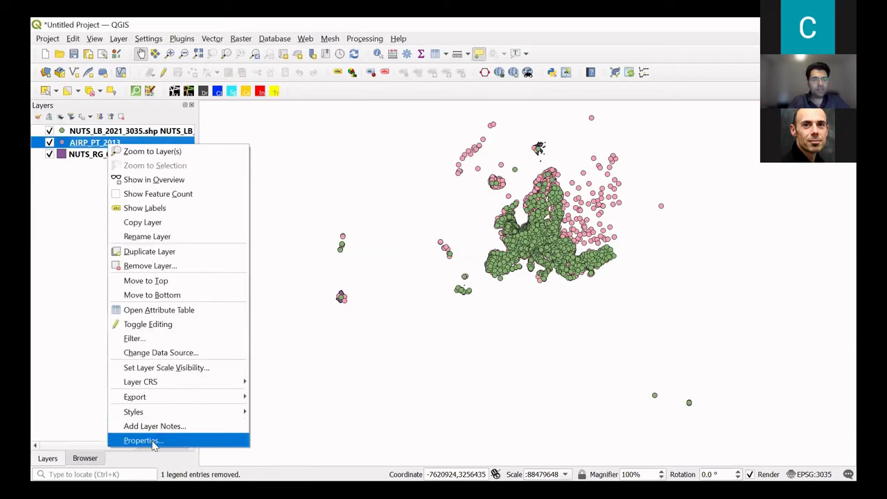
mouse_move(161, 400)
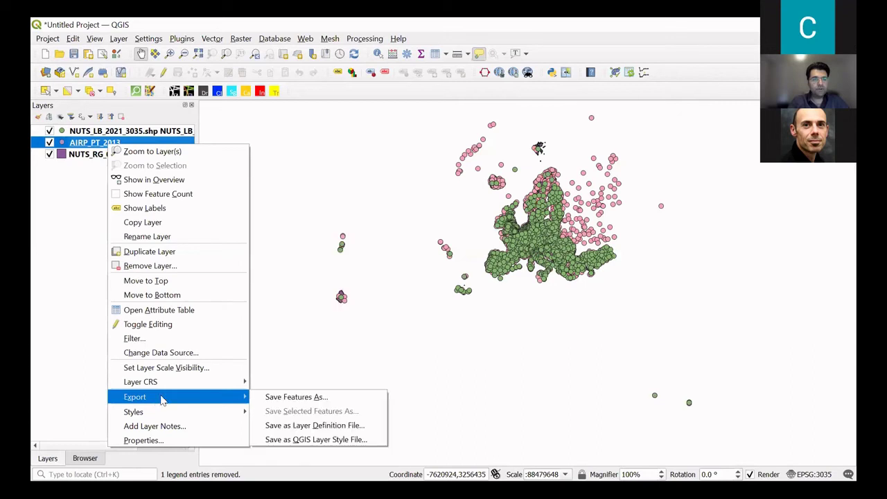
left_click(321, 400)
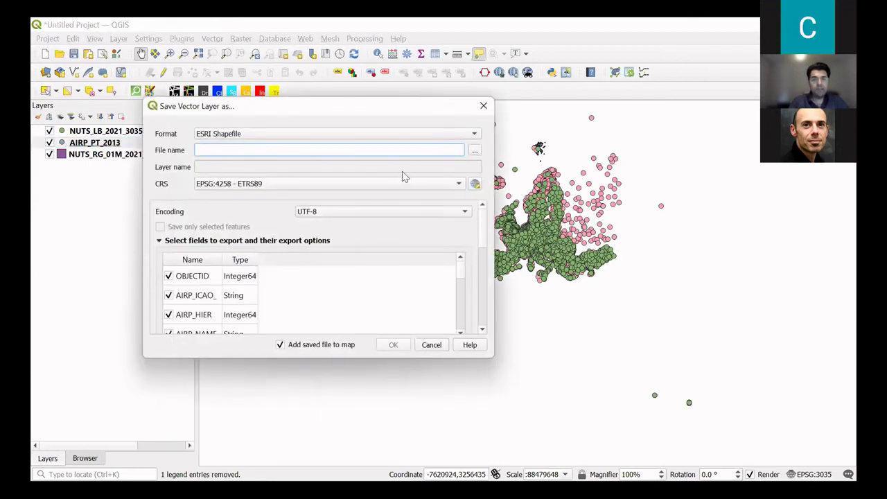
left_click(460, 186)
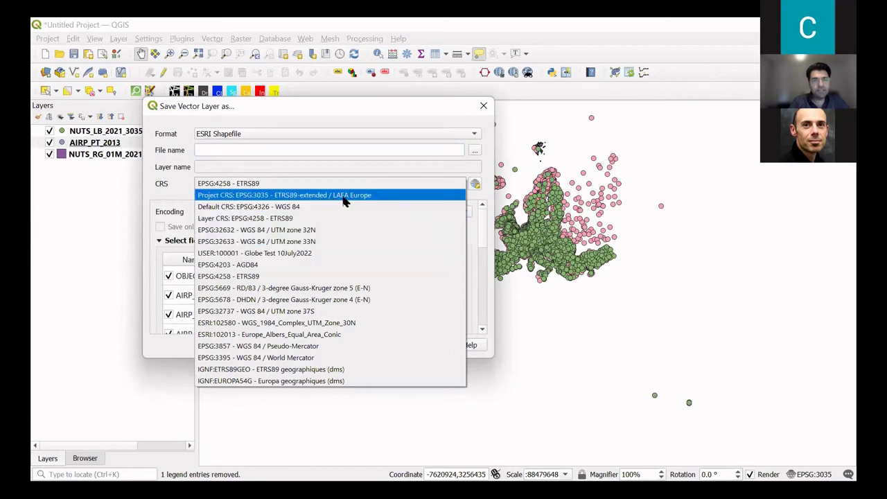
left_click(287, 196)
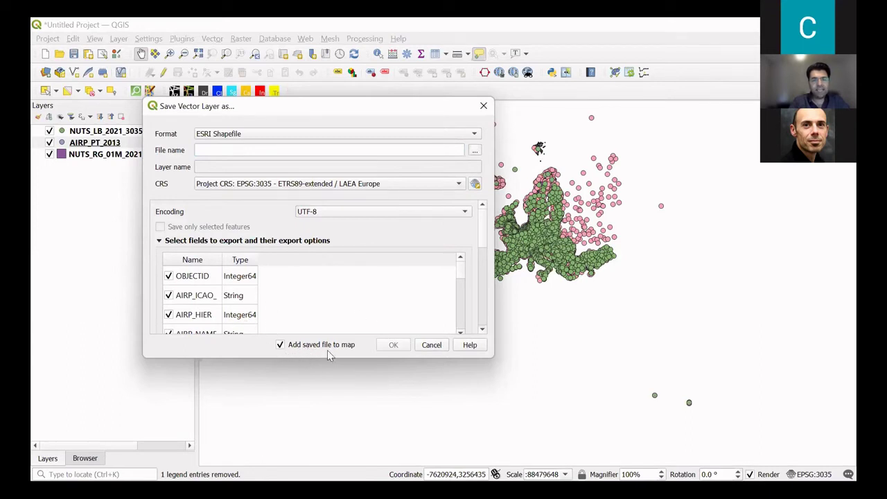
- Save the export over the existing AIR_PT_2013_3035.shp in the outer "Datasets to be used" folder, adding the saved file to the map
left_click(474, 150)
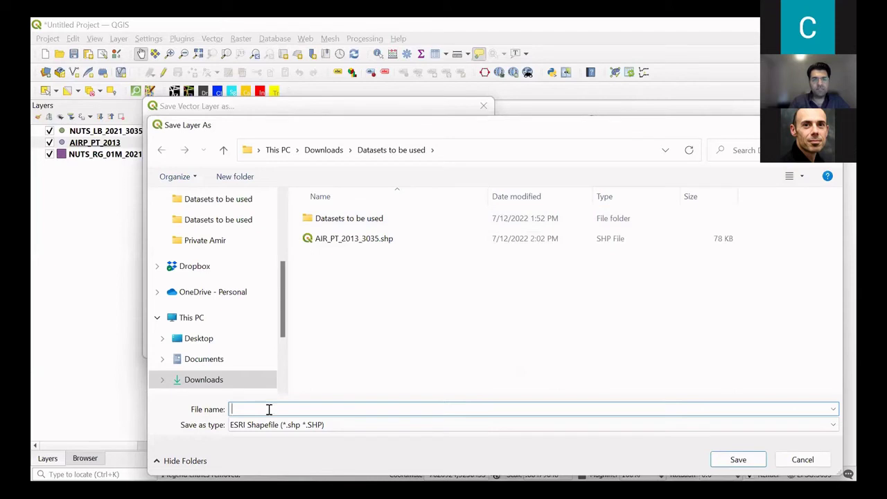
left_click(382, 243)
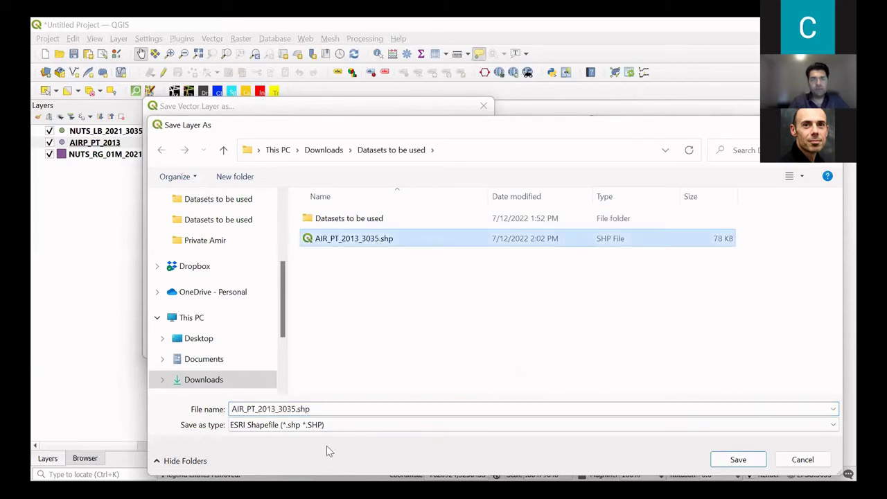
left_click(743, 463)
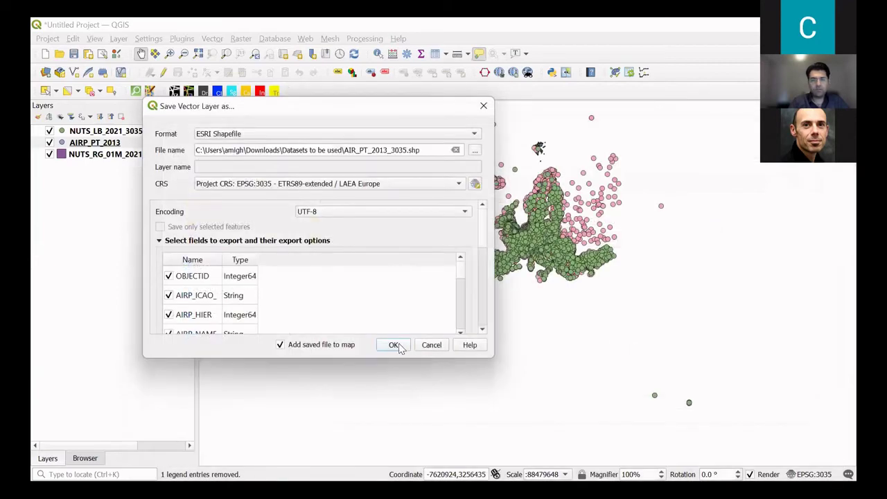
left_click(395, 344)
left_click(415, 269)
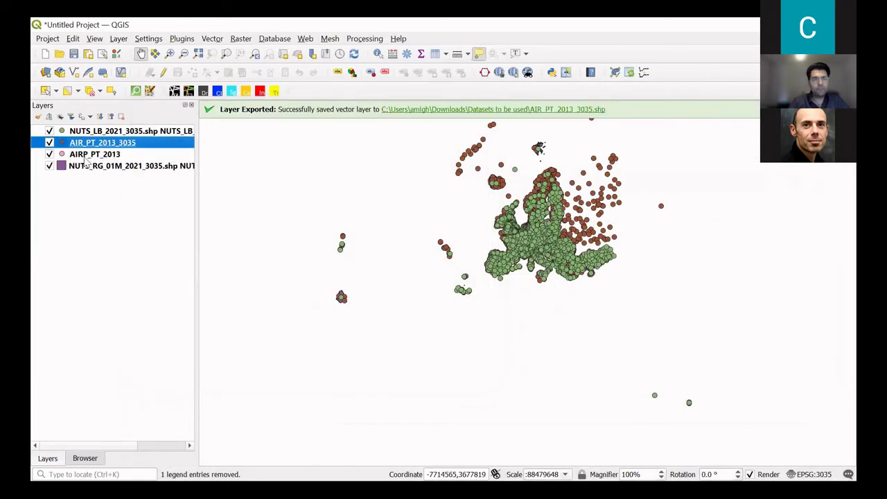
- Hide the original AIRP_PT_2013 layer and move it below the NUTS_RG_01M_2021_3035 layer
left_click(85, 157)
left_click(49, 154)
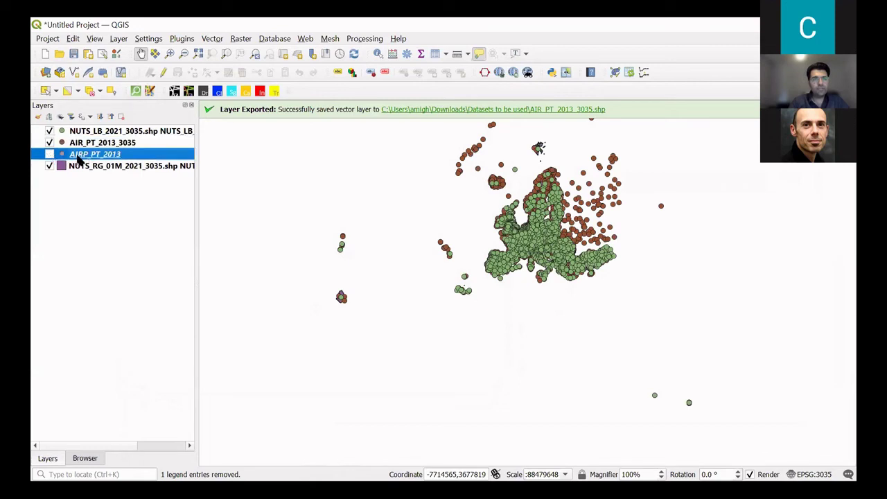
right_click(78, 158)
left_click_drag(75, 158, 71, 185)
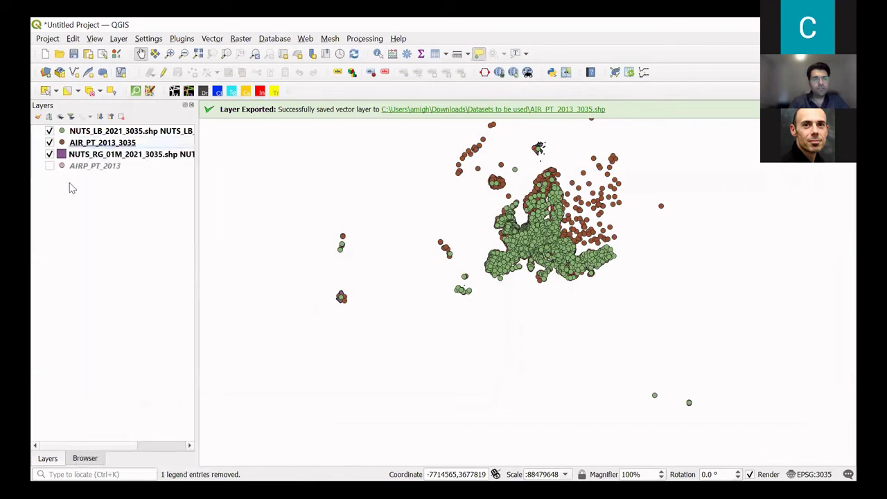
- Open the properties of the exported AIR_PT_2013_3035 layer to inspect them
right_click(84, 143)
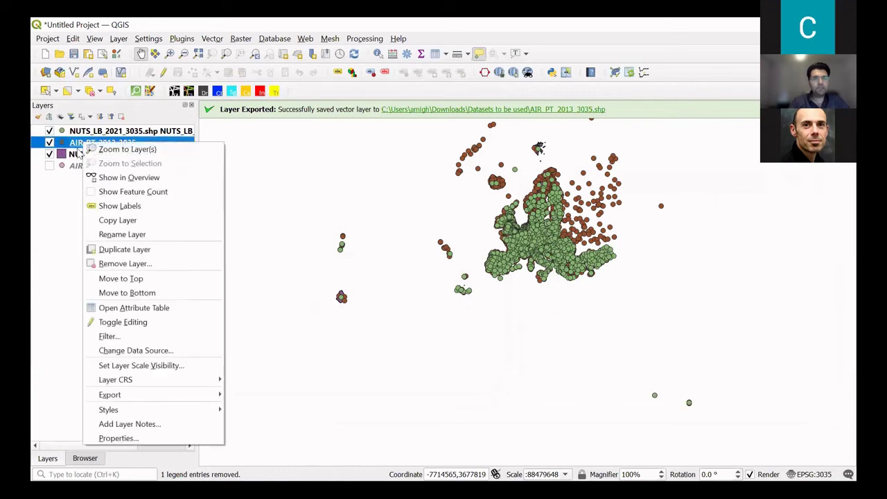
left_click(68, 208)
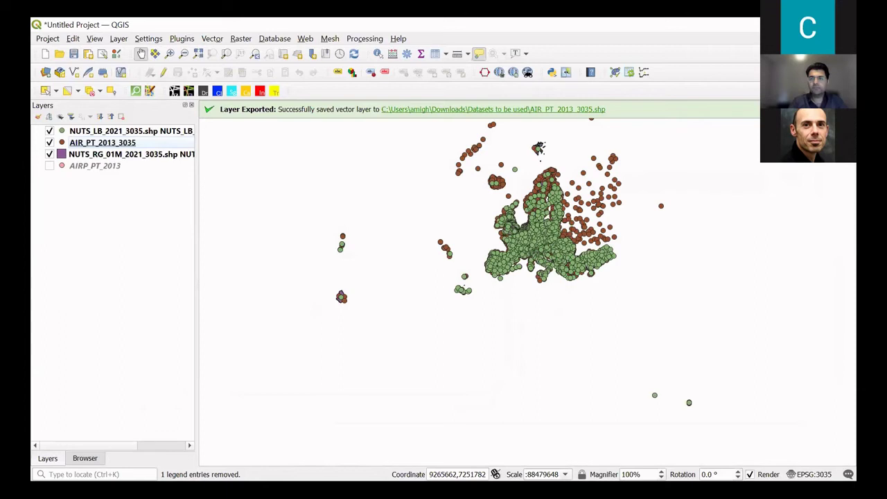
scroll(602, 212, "up", 2)
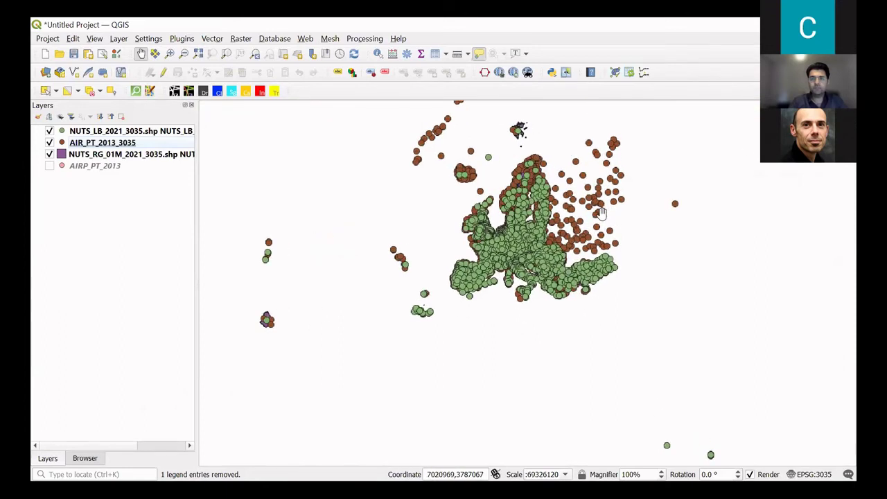
left_click_drag(601, 212, 601, 294)
left_click(90, 143)
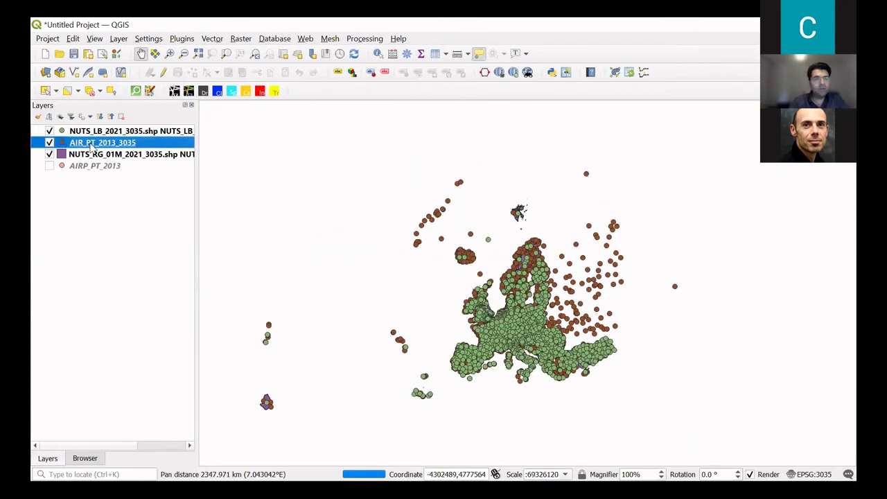
right_click(90, 144)
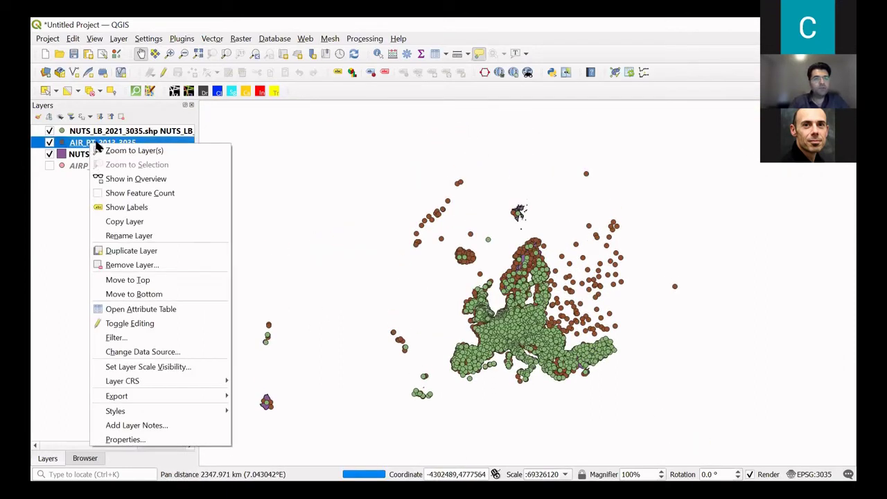
left_click(128, 441)
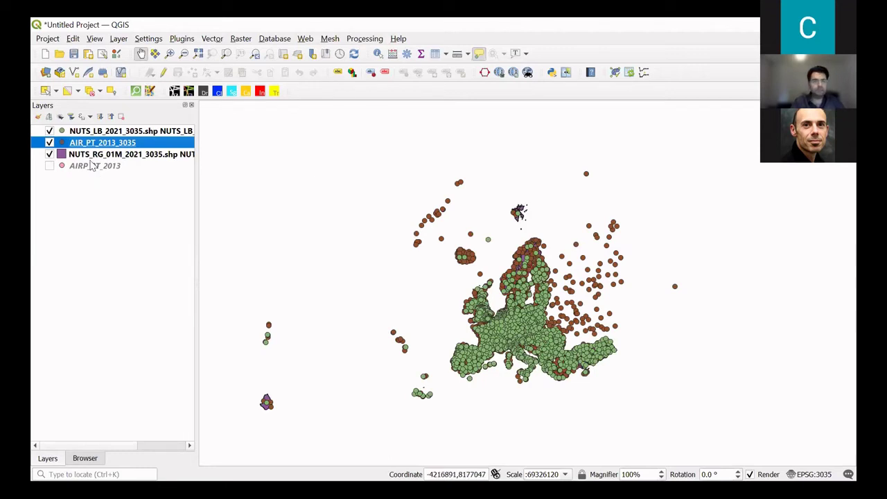
- Hide the AIR_PT_2013_3035 and NUTS_RG_01M_2021_3035 layers to view only the NUTS_LB_2021_3035 label points over Europe
left_click(49, 142)
left_click(49, 154)
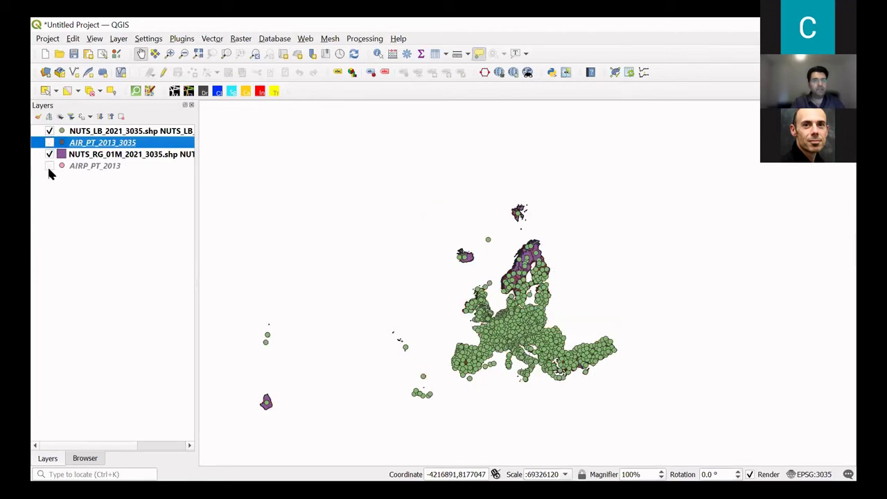
scroll(528, 321, "up", 2)
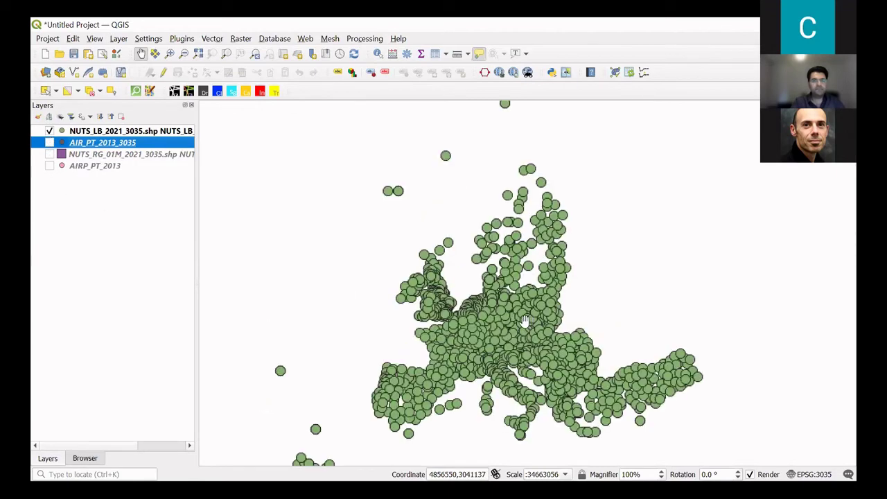
left_click_drag(422, 400, 494, 354)
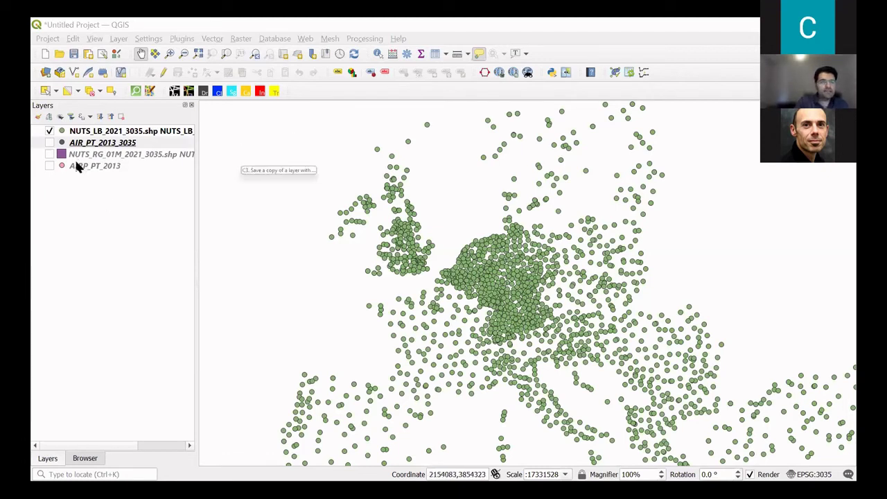
- Show the original AIRP_PT_2013 airport layer together with the NUTS_LB_2021_3035 points
left_click(44, 171)
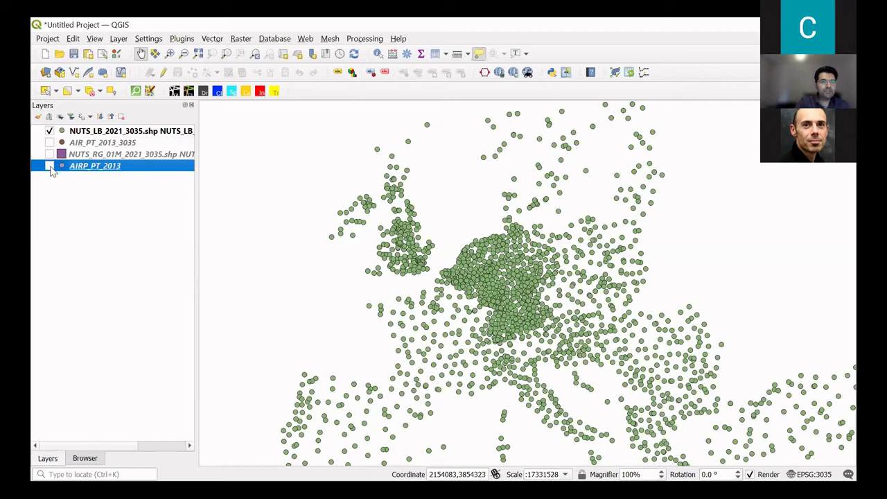
left_click(50, 167)
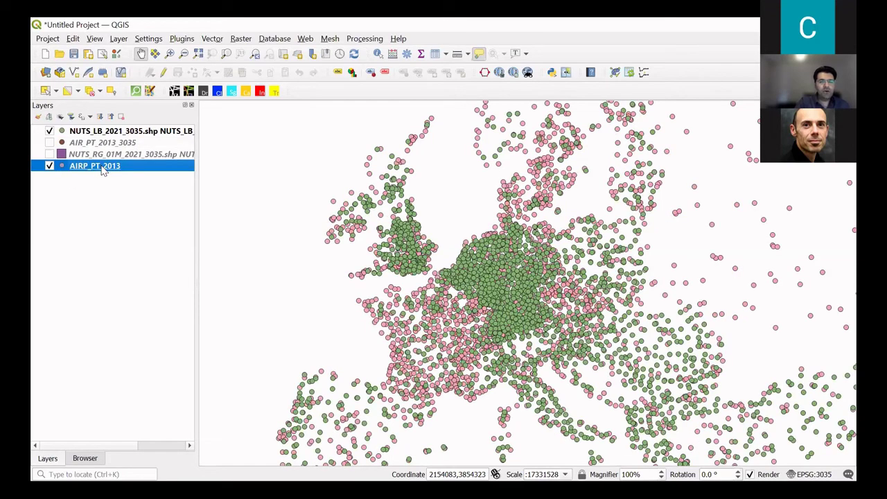
right_click(103, 171)
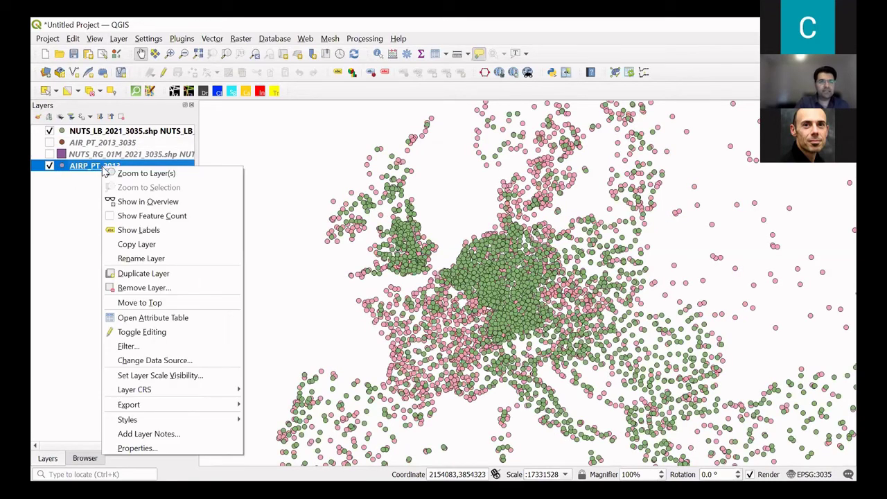
key("Escape")
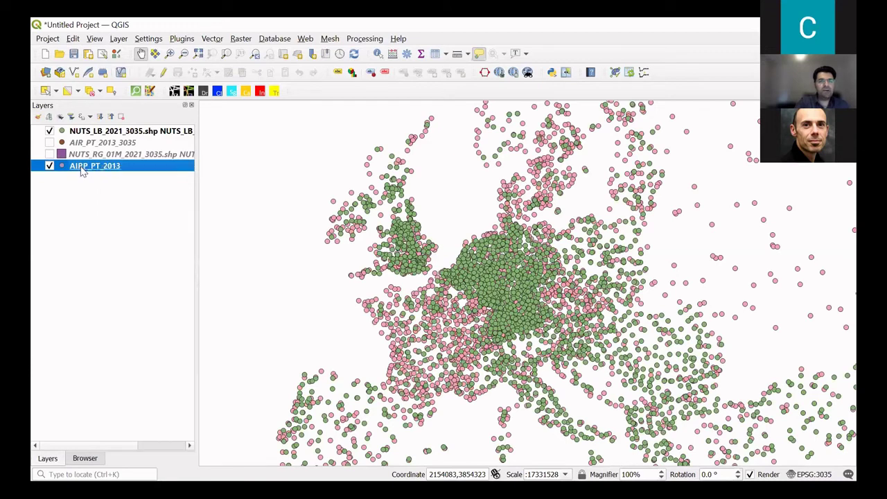
- Hide the NUTS_LB_2021_3035 layer and briefly show AIR_PT_2013_3035 to compare it with the original airport points
left_click(49, 131)
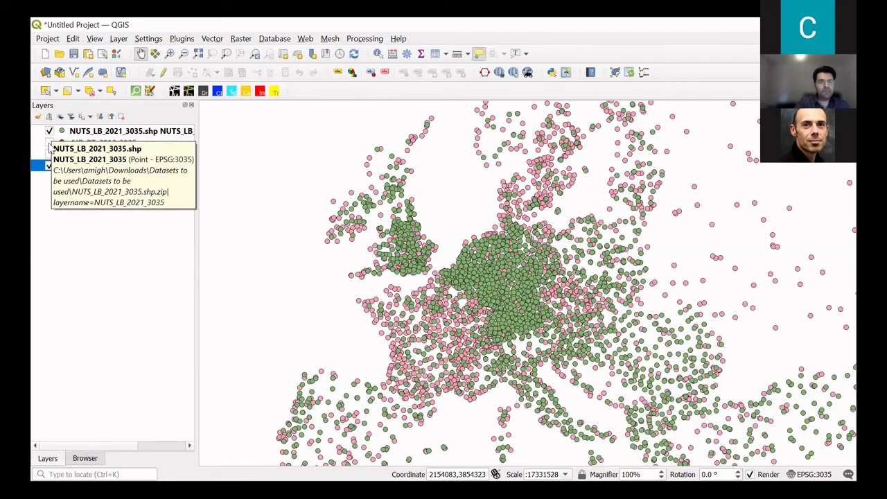
left_click(49, 142)
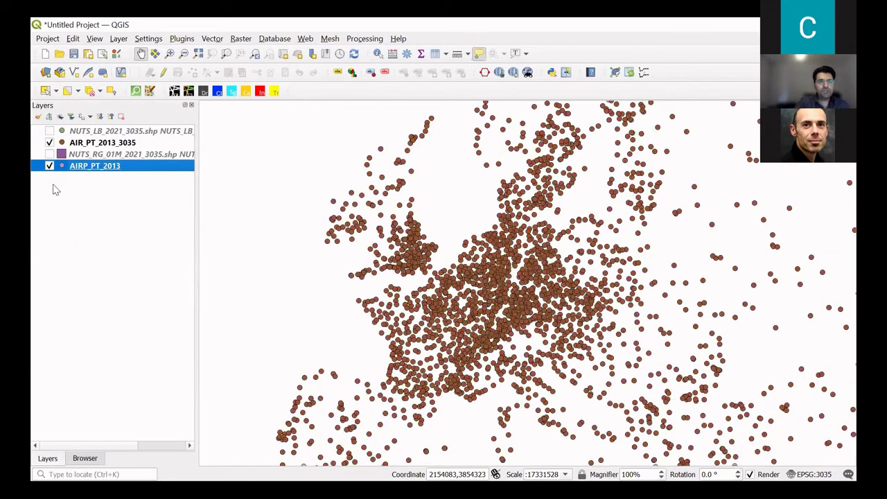
left_click(49, 142)
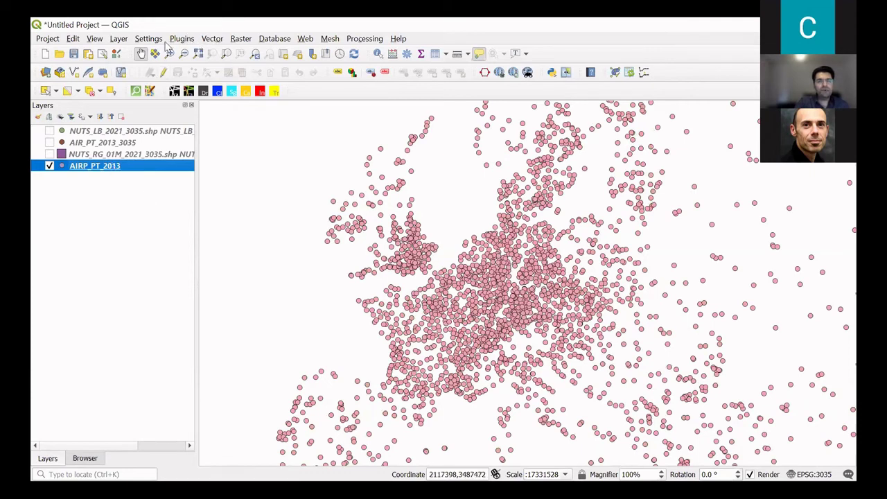
- Inspect the Buffer tool's distance unit and its override options for the AIRP_PT_2013 layer without running it
left_click(212, 39)
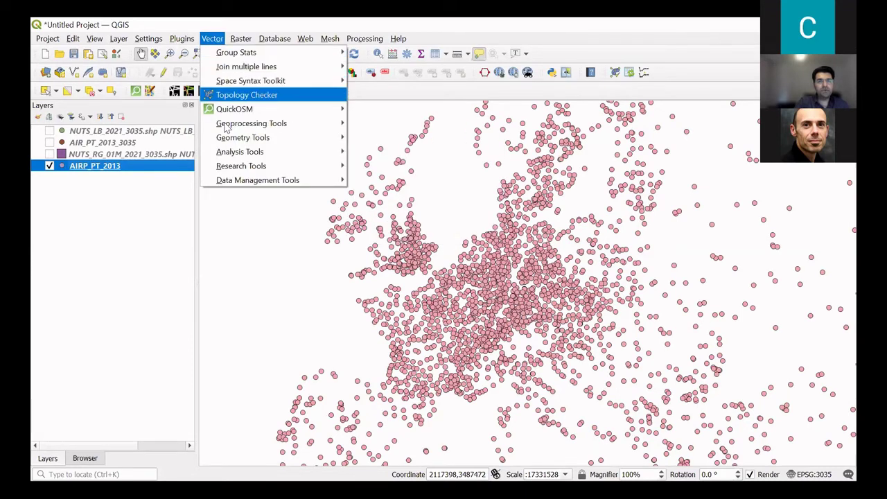
mouse_move(262, 125)
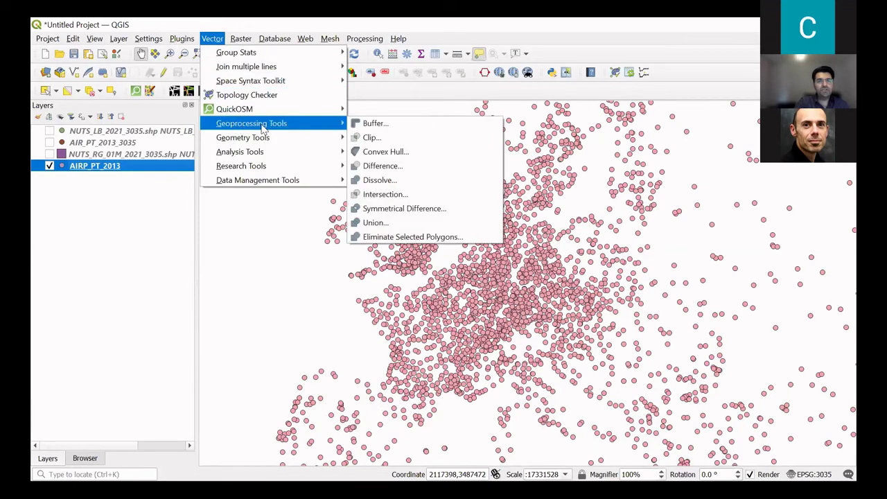
left_click(380, 127)
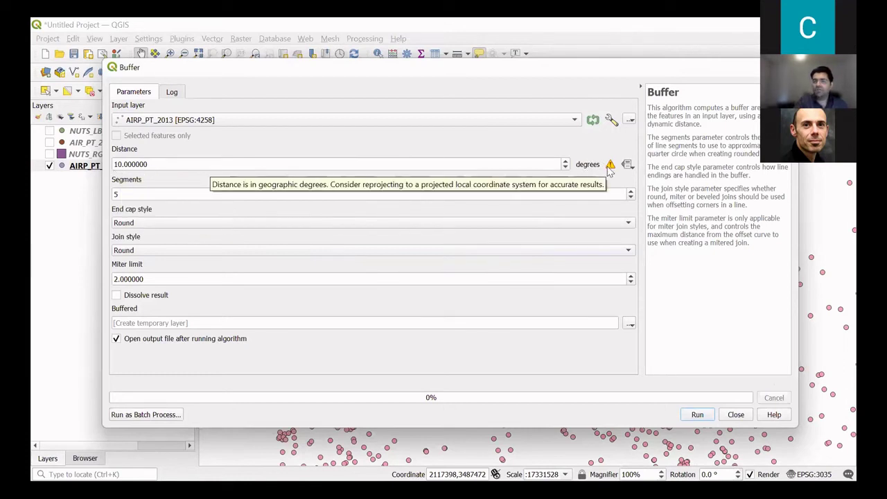
left_click(628, 165)
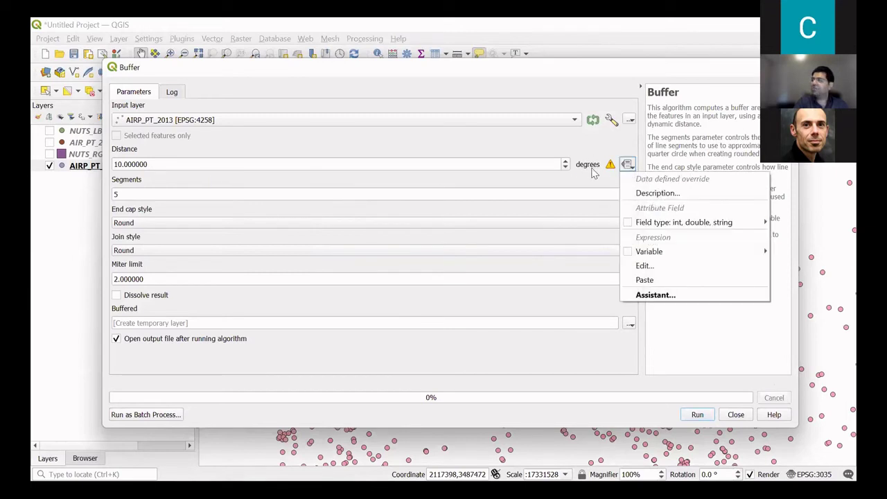
left_click(588, 185)
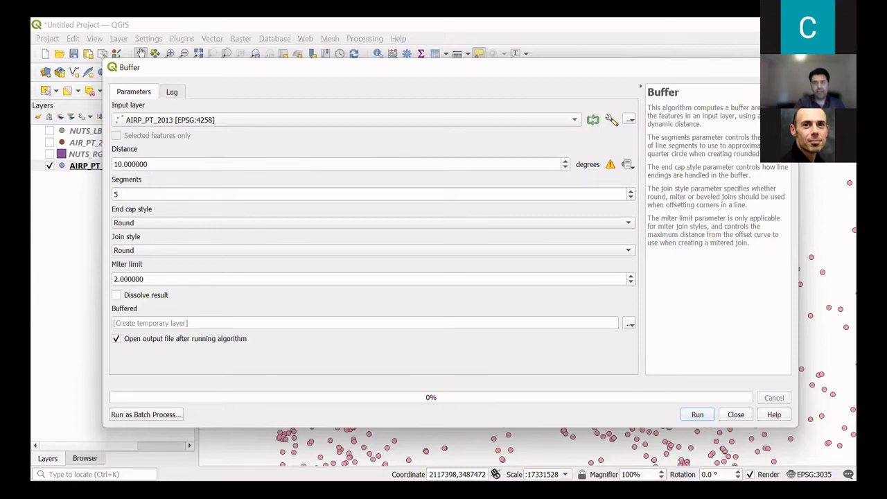
key("Escape")
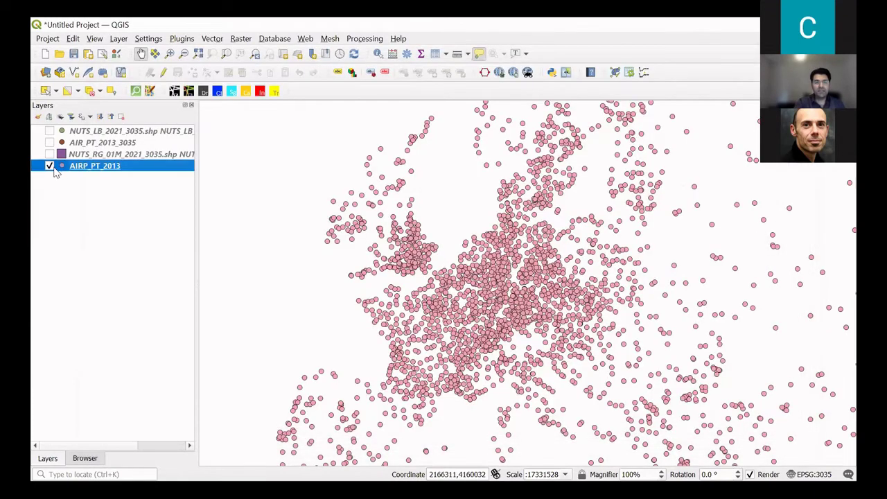
- Show the AIR_PT_2013_3035 layer instead of AIRP_PT_2013 and check its assigned coordinate reference system in the layer properties
left_click(50, 165)
left_click(49, 142)
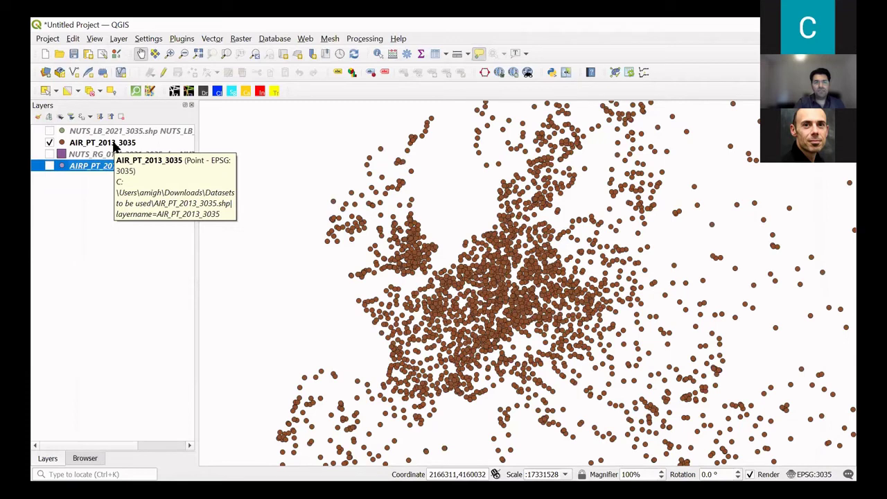
left_click(115, 145)
right_click(114, 145)
left_click(157, 443)
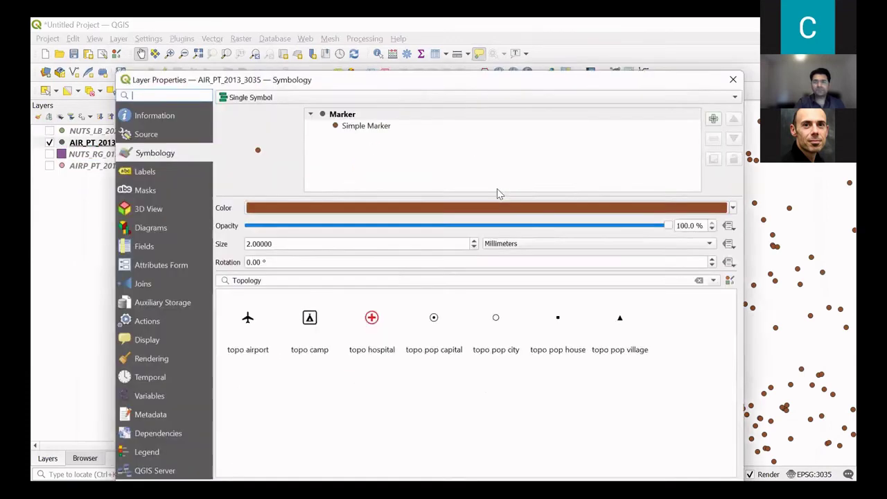
left_click(145, 135)
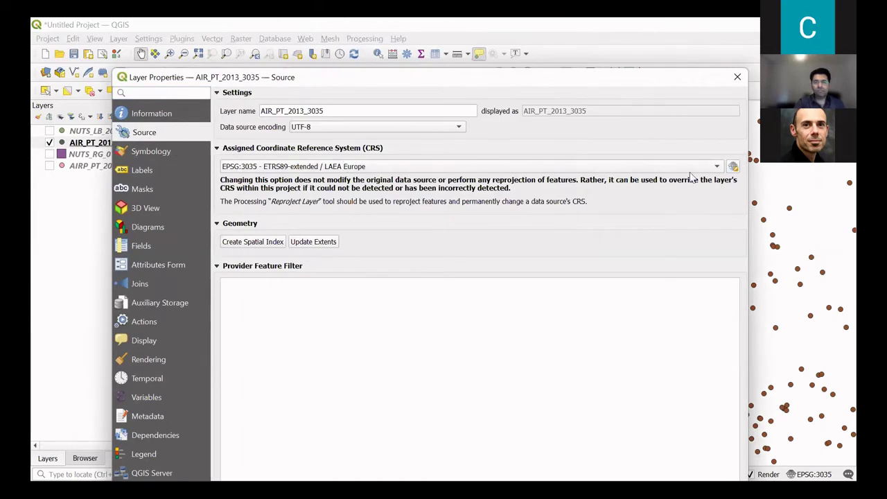
- Review the layer information of AIR_PT_2013_3035, including its CRS units, projection method, abstract and spatial extent
left_click(141, 114)
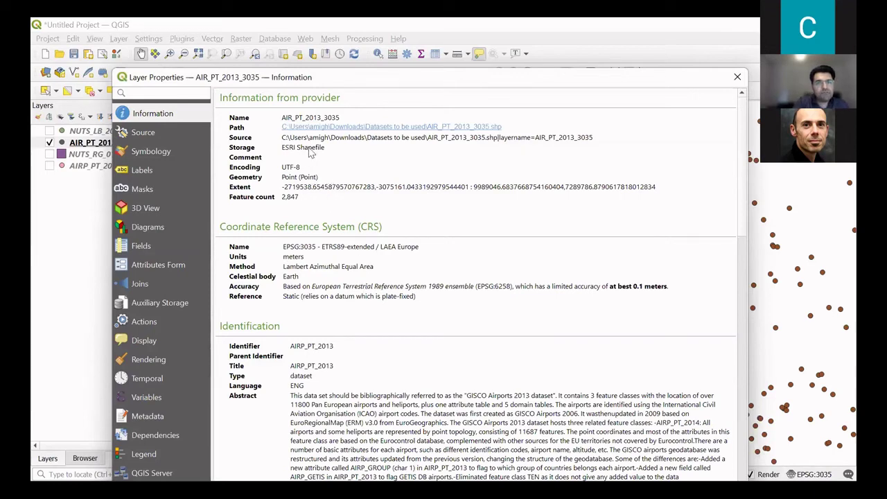
scroll(318, 208, "down", 5)
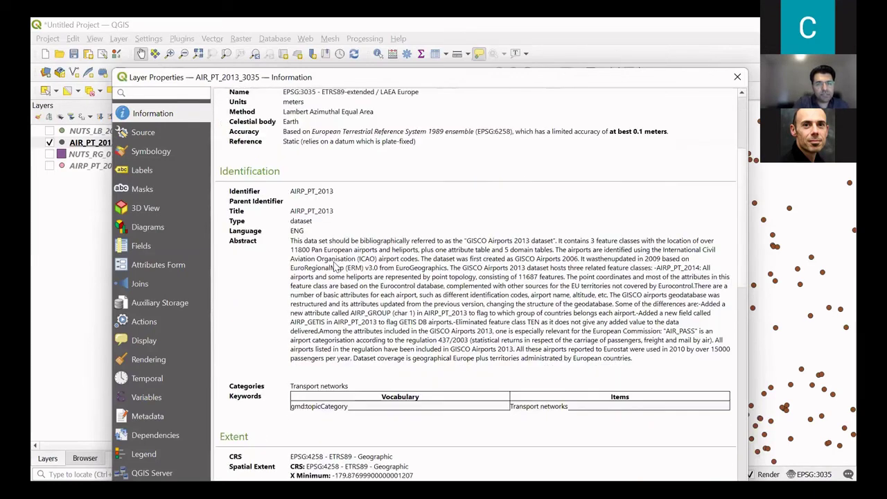
scroll(341, 264, "down", 7)
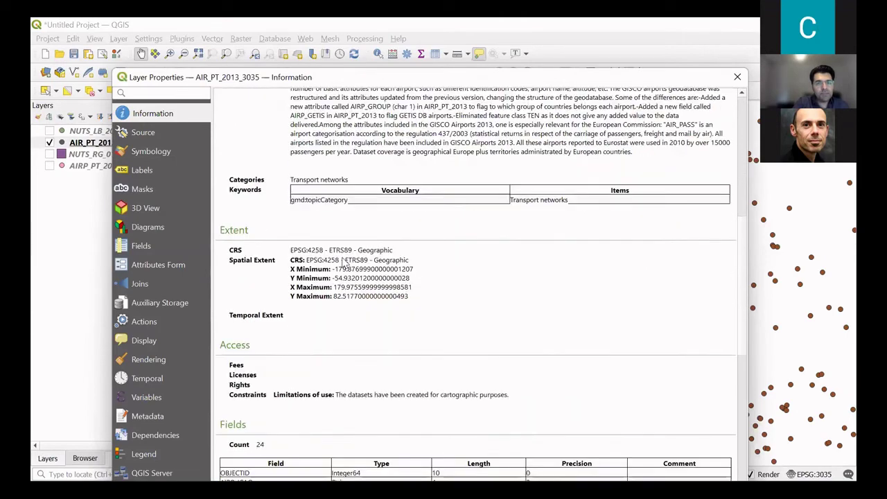
scroll(340, 270, "down", 2)
scroll(322, 283, "up", 2)
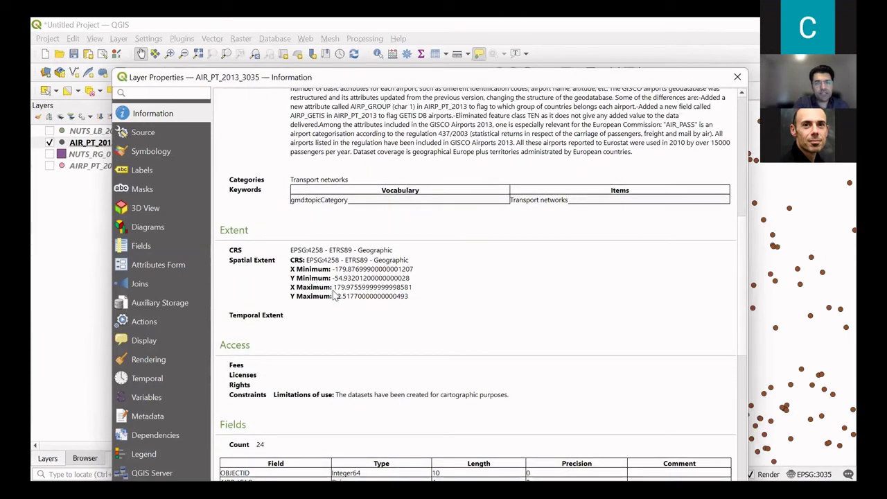
scroll(335, 257, "up", 8)
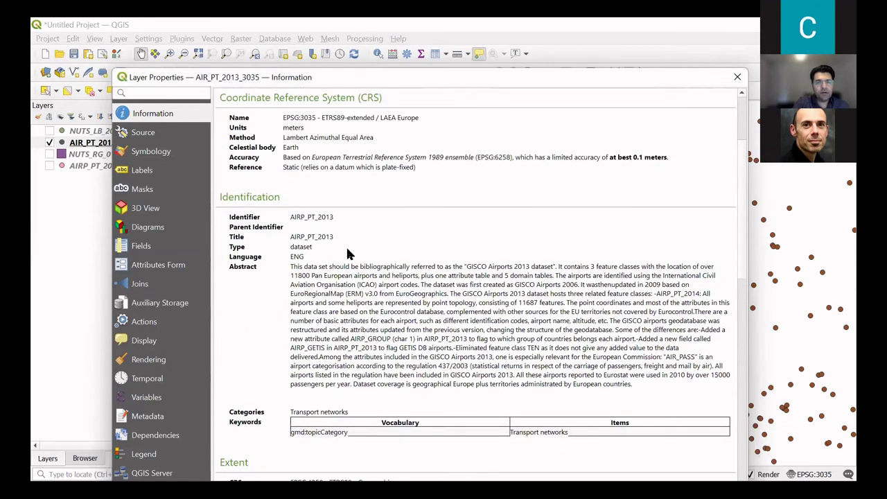
scroll(298, 253, "up", 1)
scroll(297, 256, "up", 1)
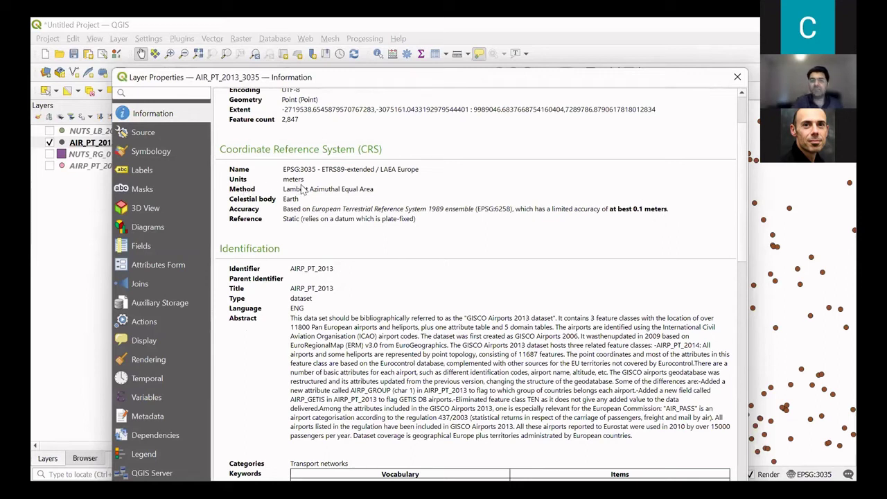
left_click(738, 78)
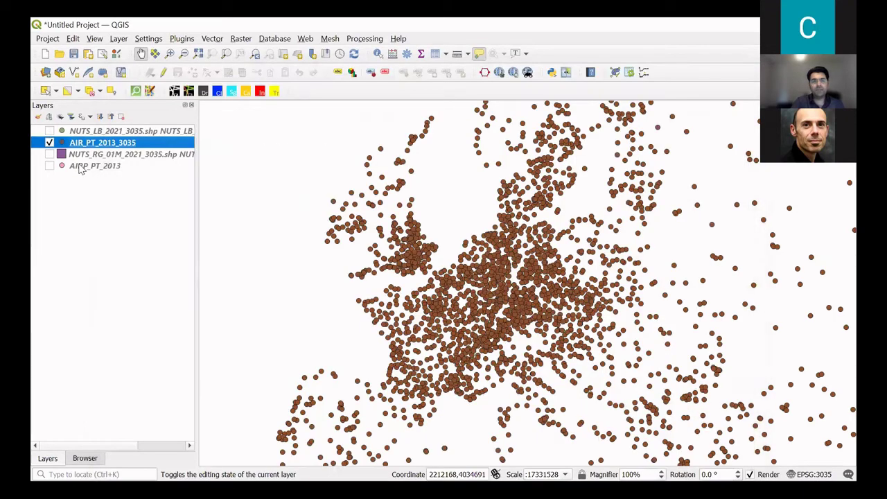
- Examine the coordinate reference system and units in the layer information of the original AIRP_PT_2013 layer
right_click(80, 166)
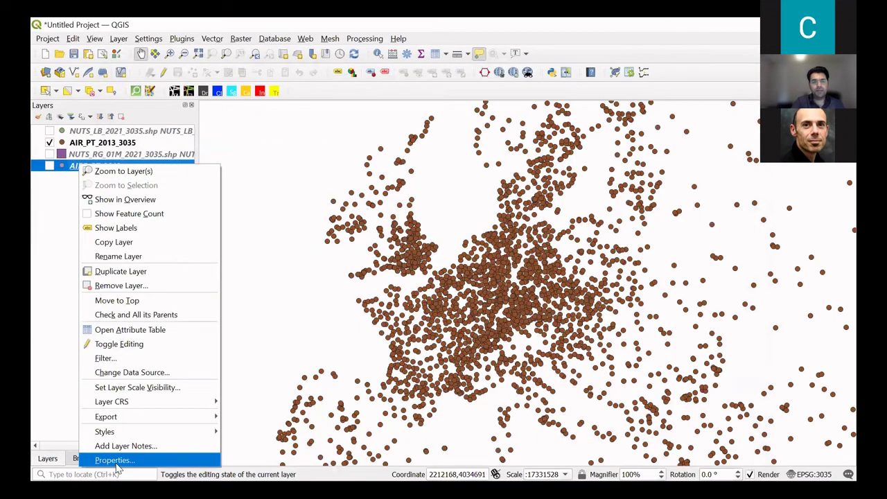
left_click(115, 461)
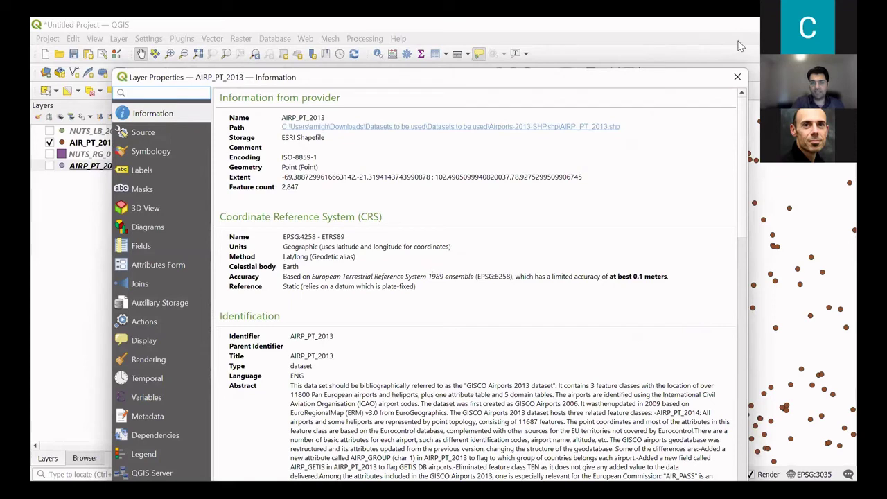
left_click(737, 77)
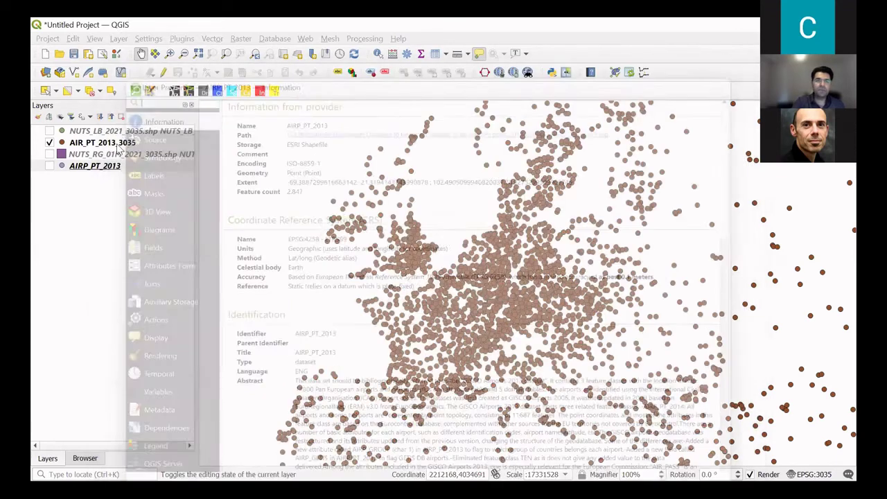
- Look over the symbology settings of the AIR_PT_2013_3035 layer without changing them
right_click(115, 147)
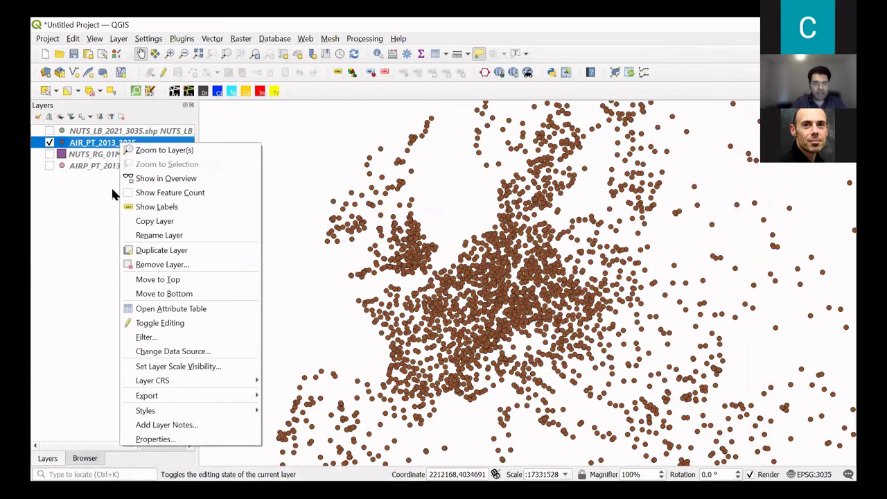
left_click(150, 439)
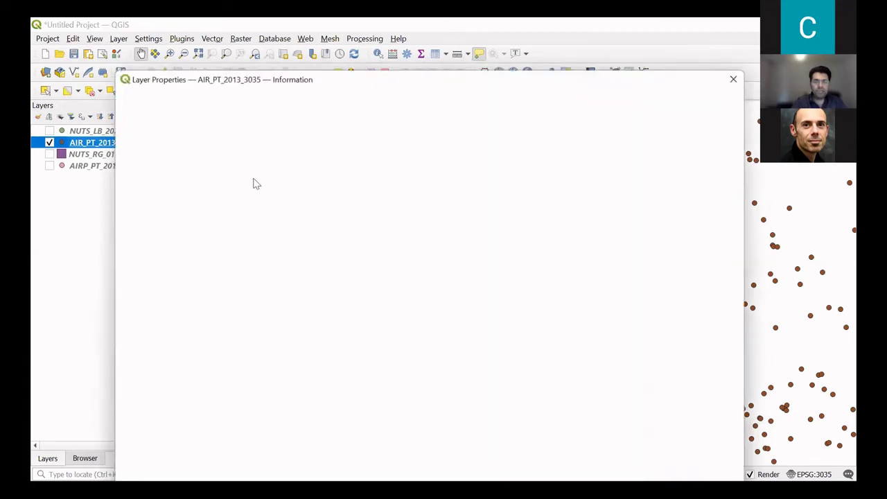
left_click(158, 155)
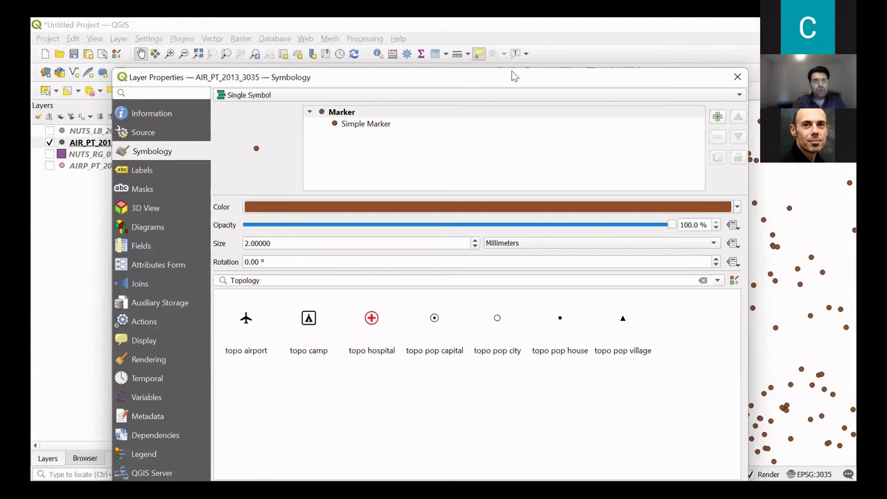
left_click(737, 77)
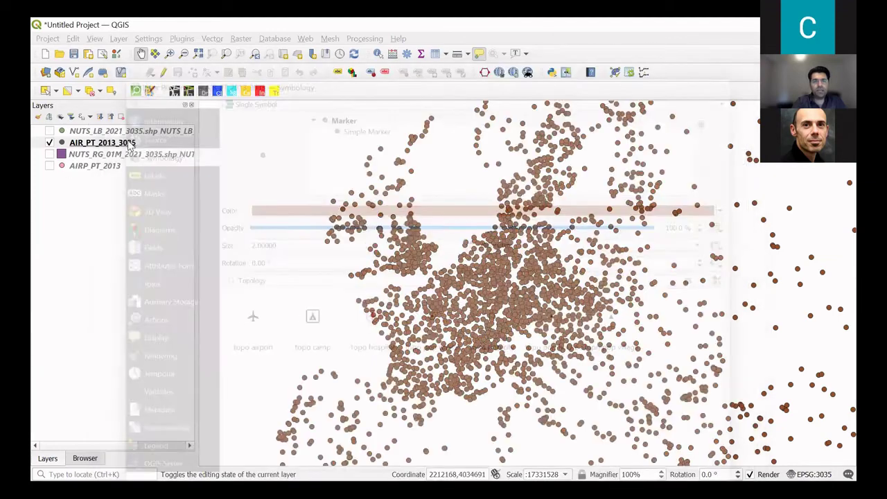
- Style the AIR_PT_2013_3035 points with the topo airport symbol from the Topology group and apply it
right_click(129, 143)
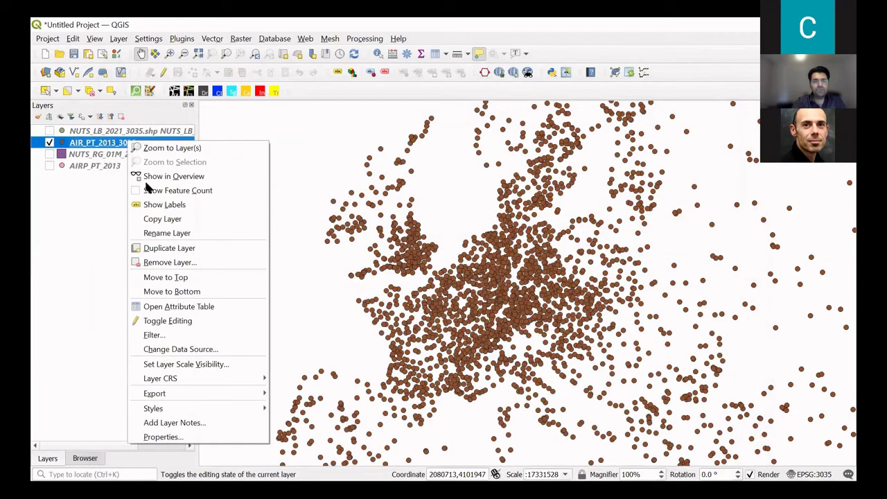
left_click(163, 437)
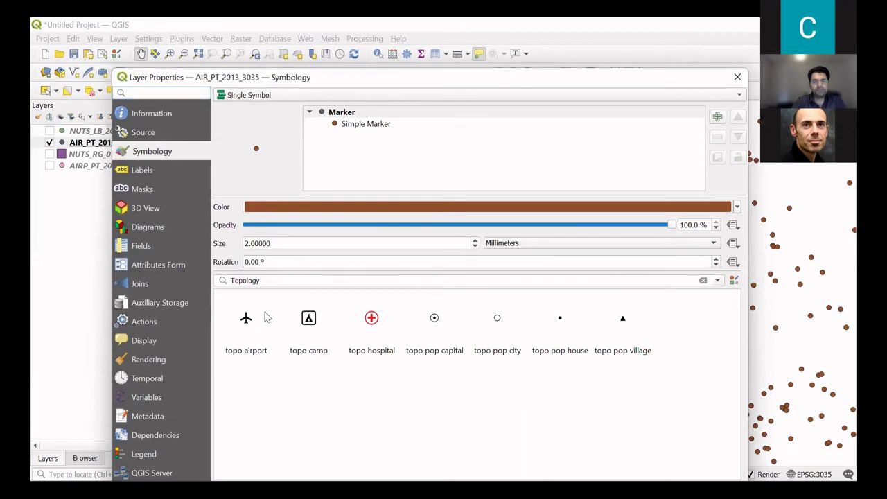
left_click(717, 280)
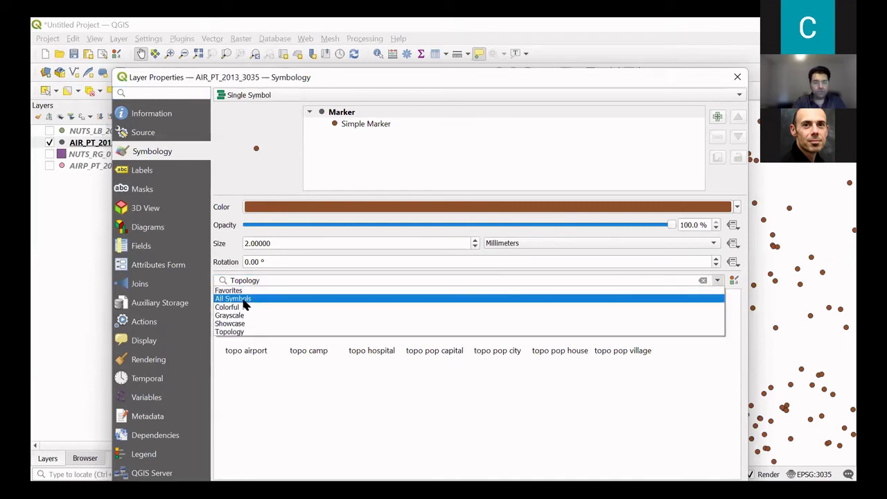
left_click(239, 333)
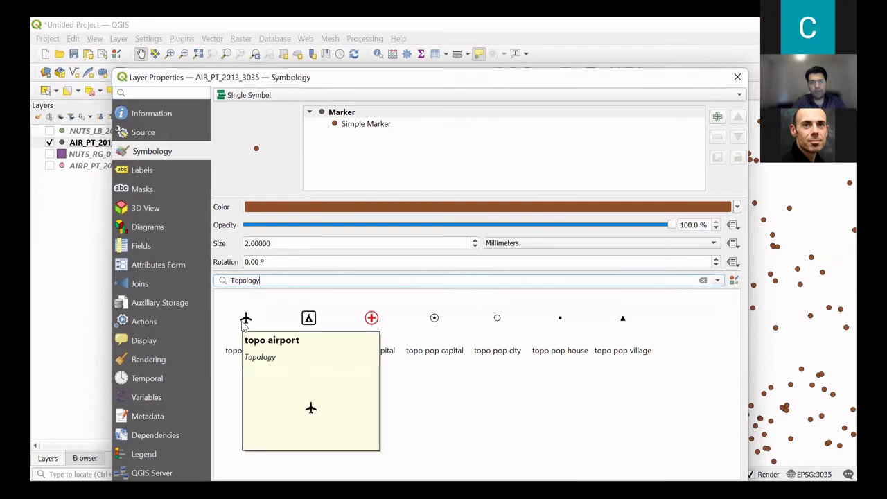
mouse_move(244, 330)
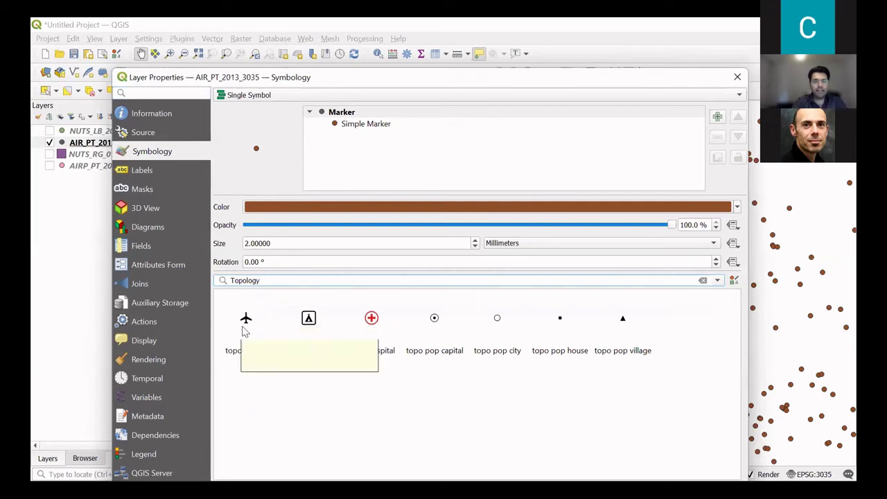
left_click(245, 325)
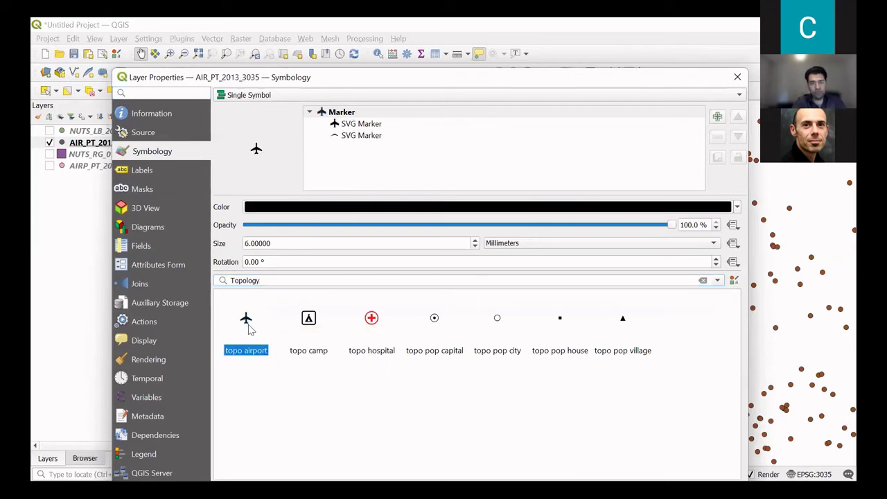
left_click_drag(652, 75, 649, 33)
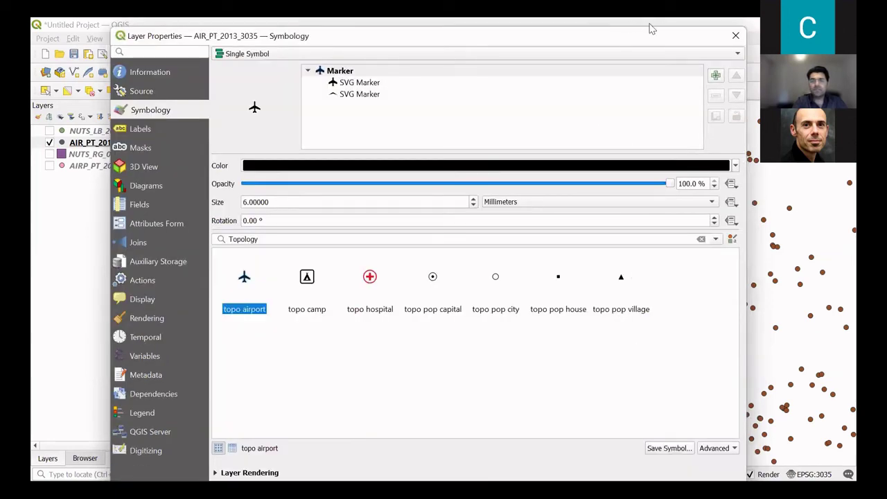
left_click_drag(649, 26, 602, 51)
left_click(684, 338)
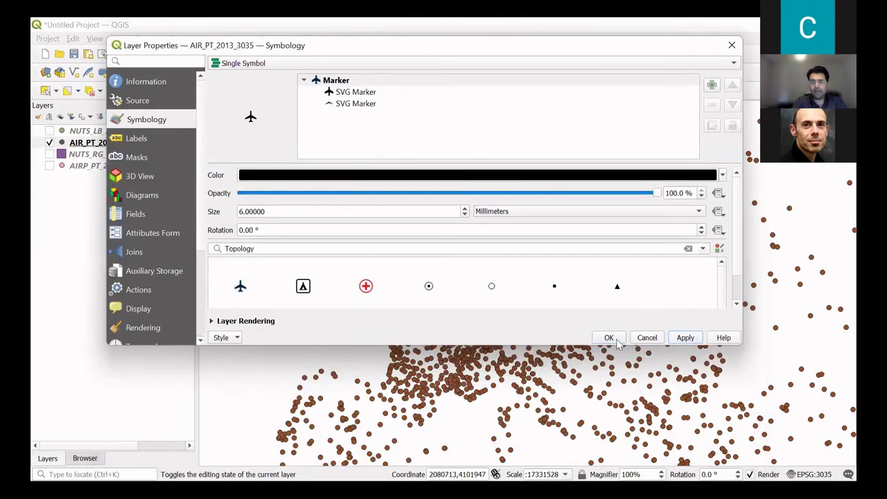
left_click(608, 338)
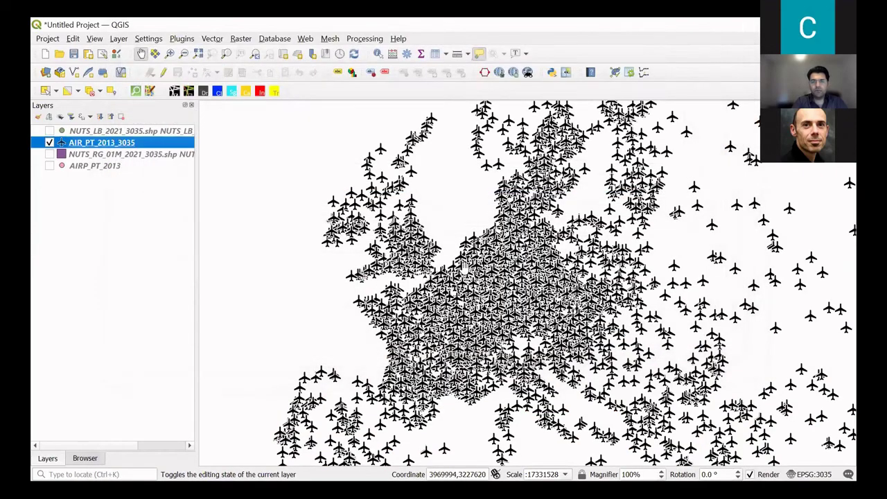
- Display the NUTS_RG_01M_2021_3035 regions layer and hide the AIR_PT_2013_3035 airports
scroll(494, 270, "up", 1)
scroll(494, 269, "up", 1)
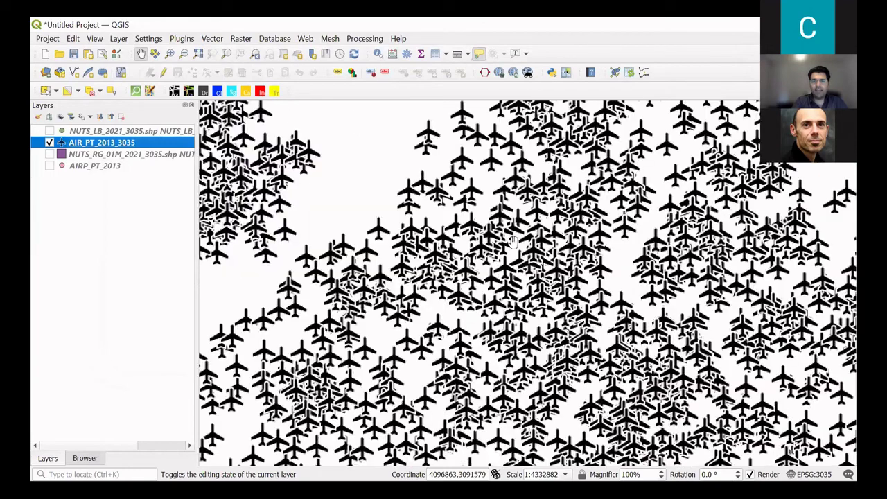
left_click(49, 155)
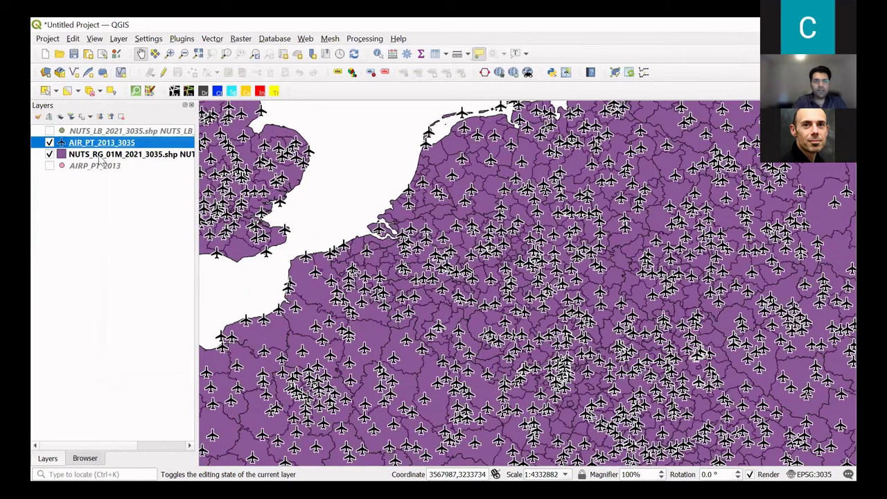
right_click(99, 155)
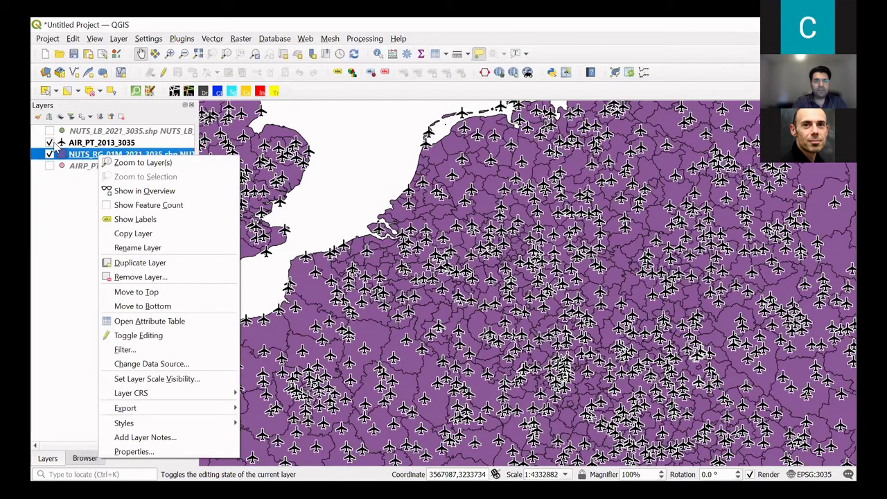
left_click(49, 142)
- Change the fill colour of the NUTS_RG_01M_2021_3035 regions to light blue, rgb(141, 156, 245), and apply it
right_click(106, 159)
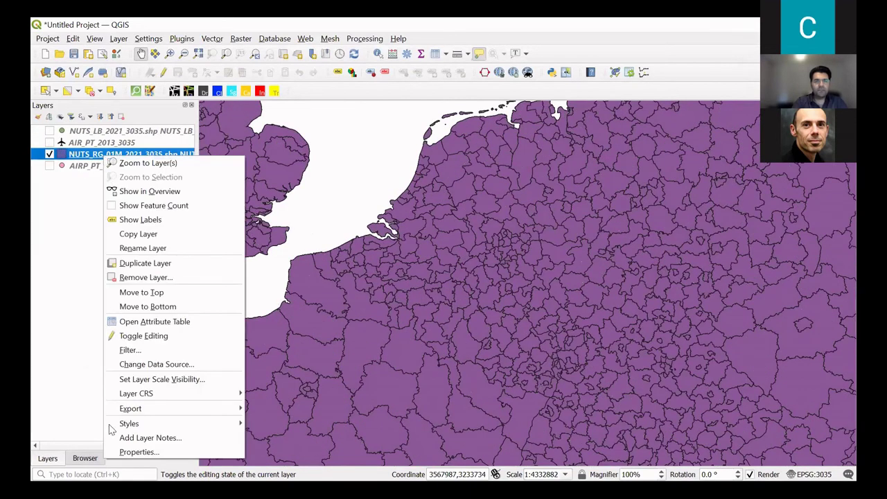
left_click(139, 452)
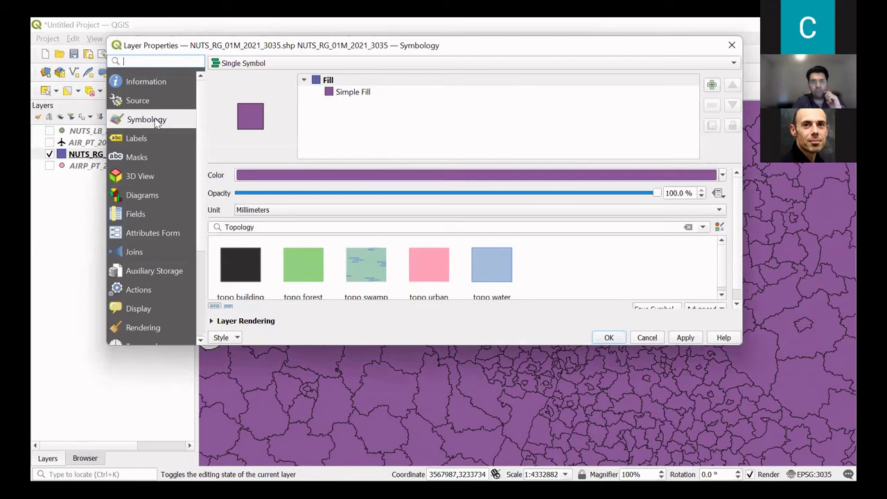
left_click(291, 179)
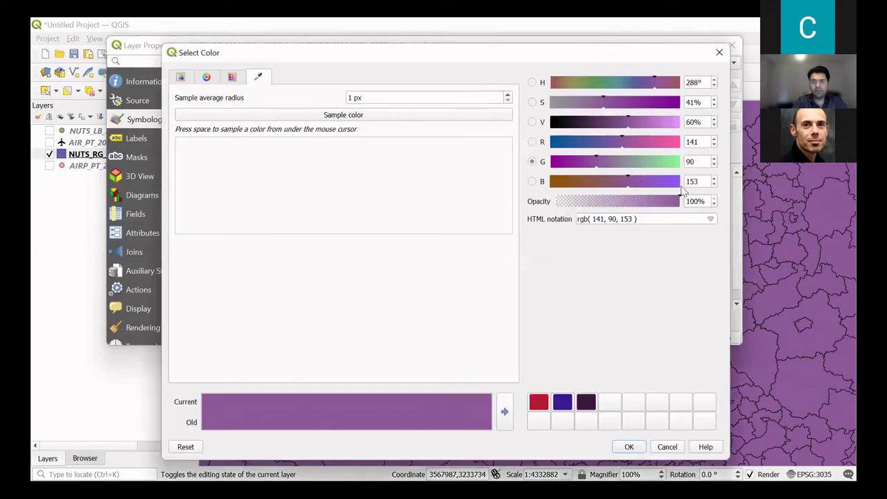
left_click(676, 184)
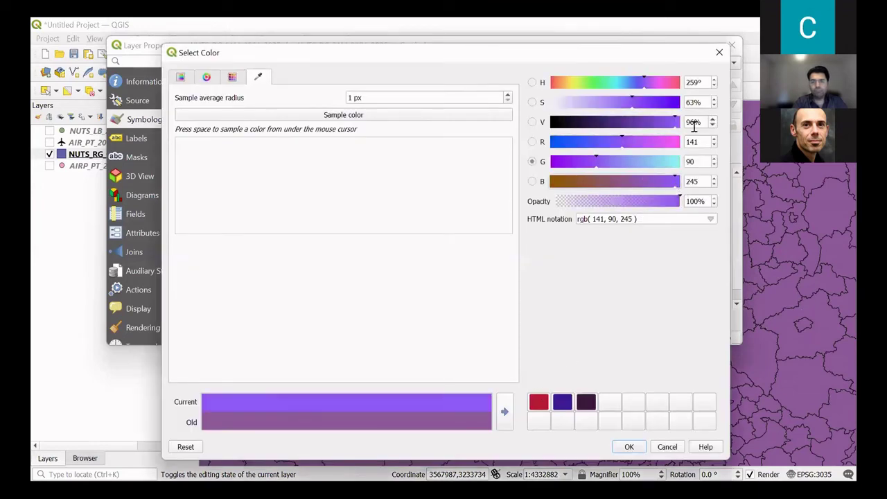
left_click(631, 164)
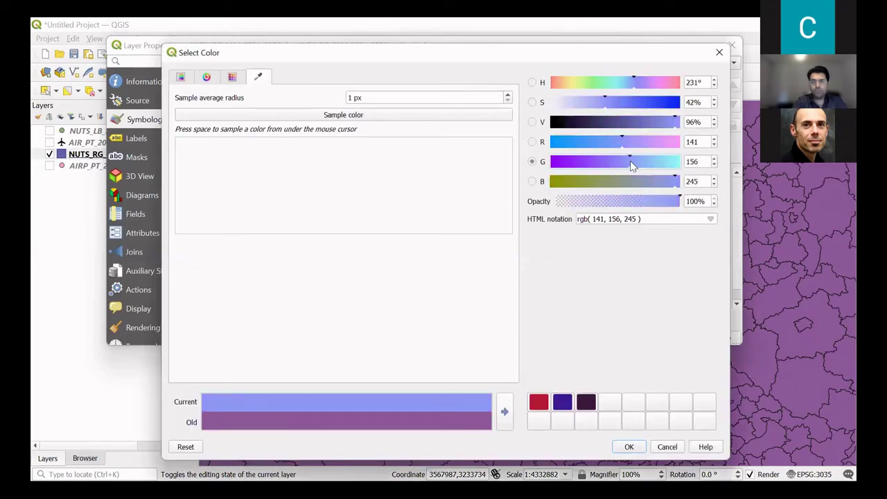
left_click(634, 449)
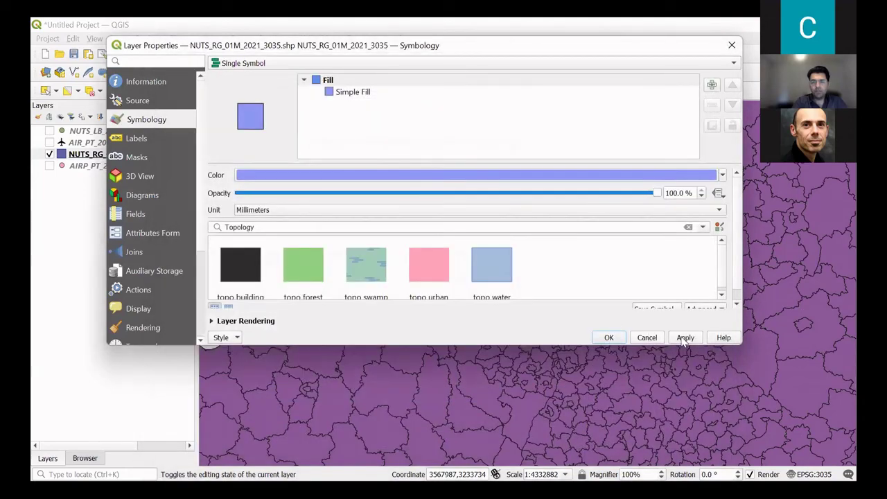
left_click(685, 338)
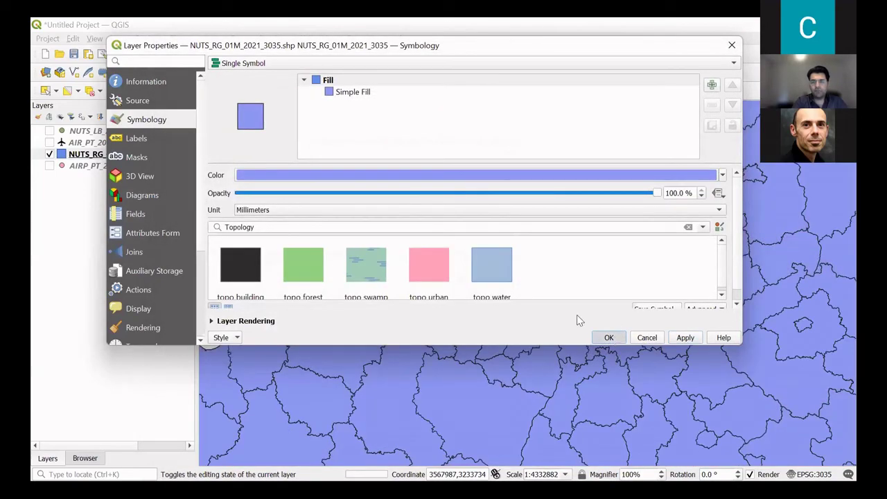
left_click(609, 337)
- Turn the AIR_PT_2013_3035 airports back on and check them over the recoloured regions at a closer scale
left_click(224, 56)
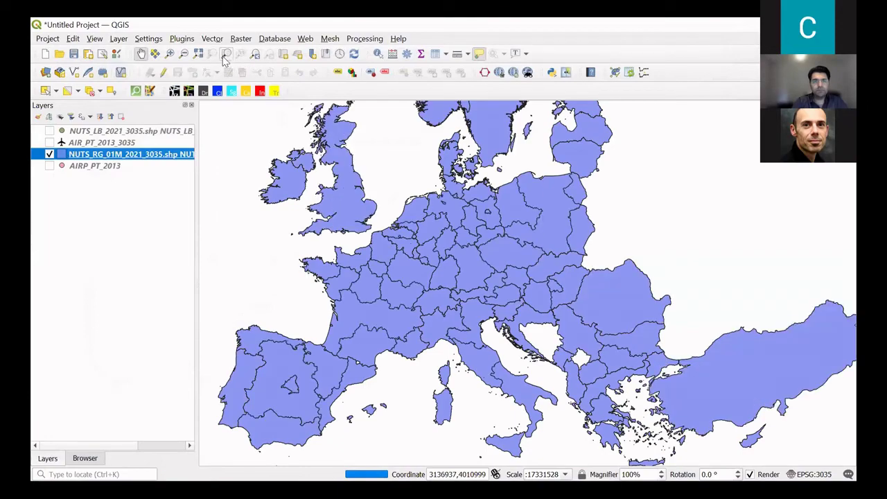
left_click(49, 142)
scroll(483, 215, "up", 5)
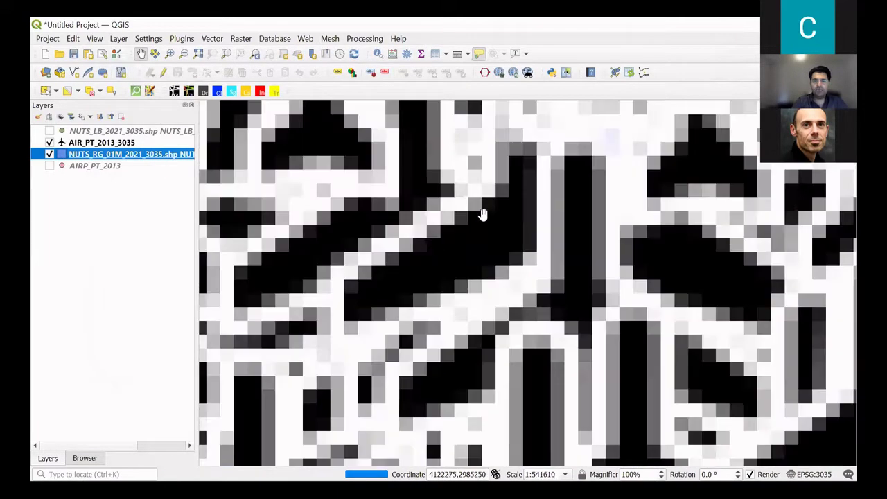
scroll(499, 203, "down", 1)
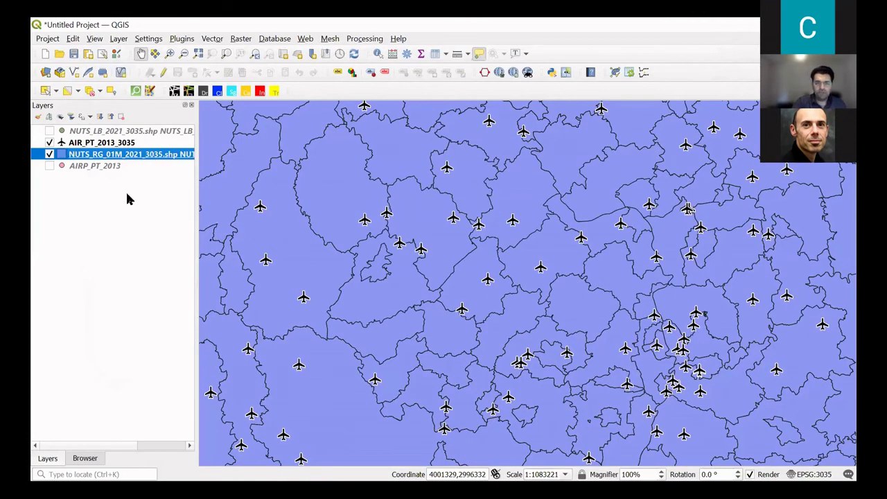
- Enable single labels for the NUTS_RG_01M_2021_3035 layer, using NAME_LATN as the label value
right_click(147, 154)
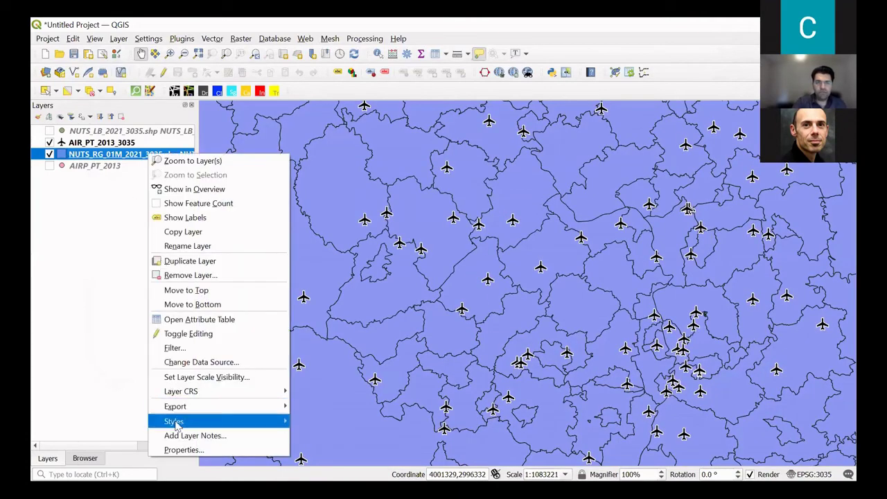
left_click(185, 449)
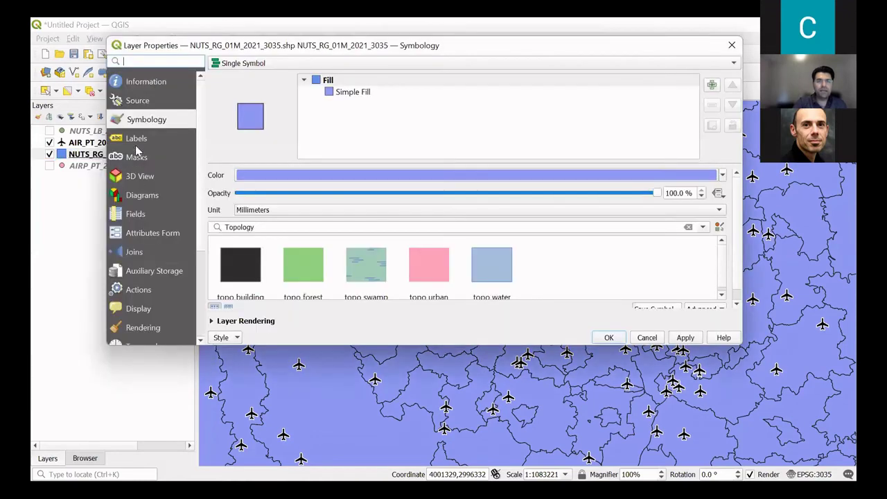
left_click(138, 140)
left_click(354, 63)
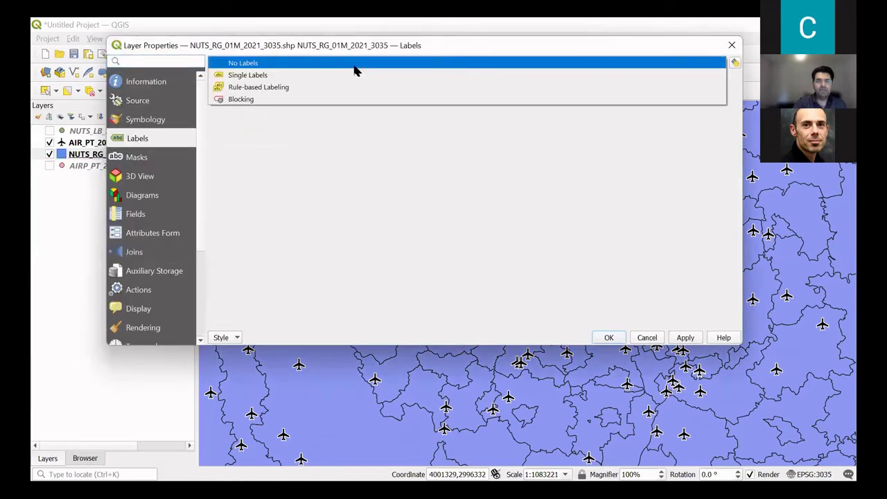
key("Escape")
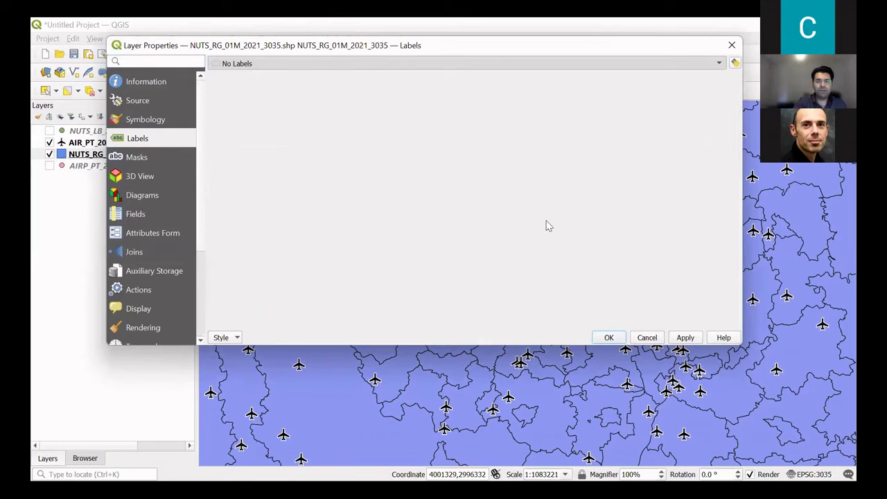
key("Down")
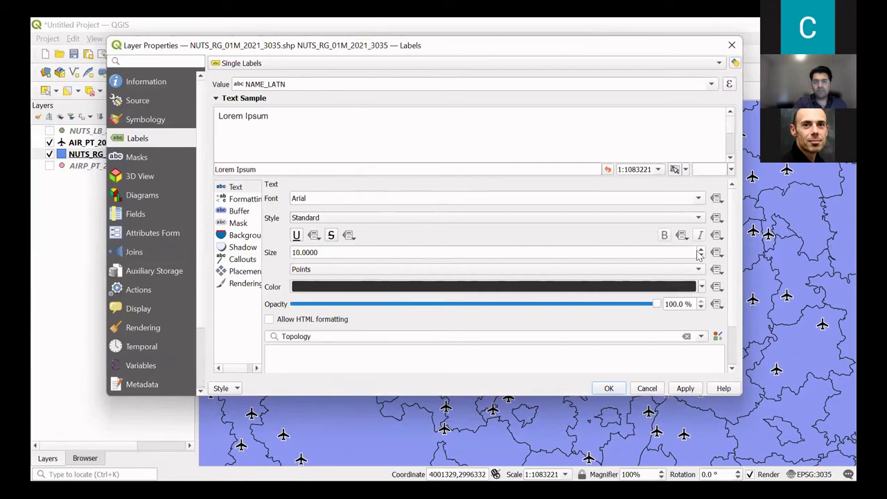
- Set the region labels' text size to 5 points, apply it, and check the labels on the map at different scales
scroll(701, 255, "down", 4)
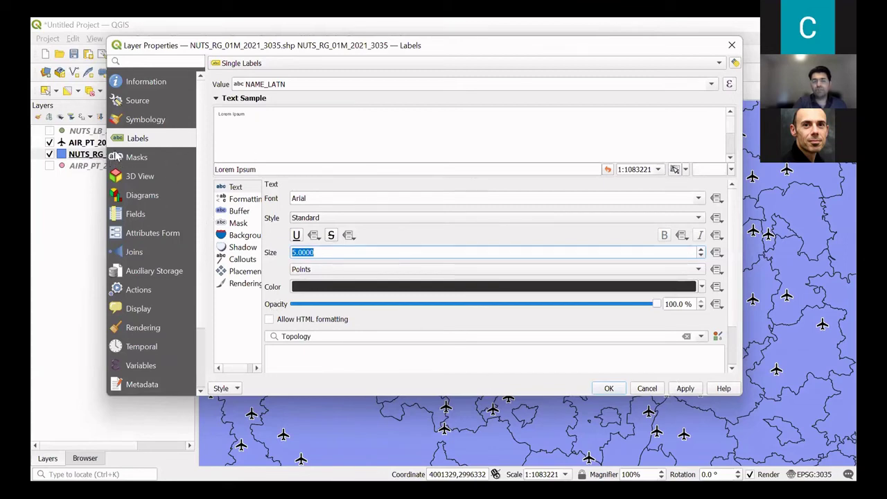
left_click(684, 389)
left_click(610, 389)
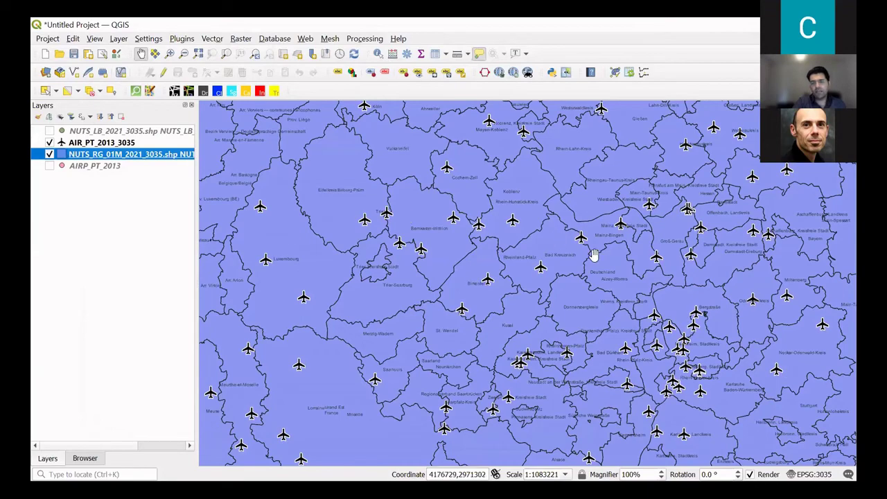
scroll(589, 256, "down", 1)
scroll(481, 225, "up", 3)
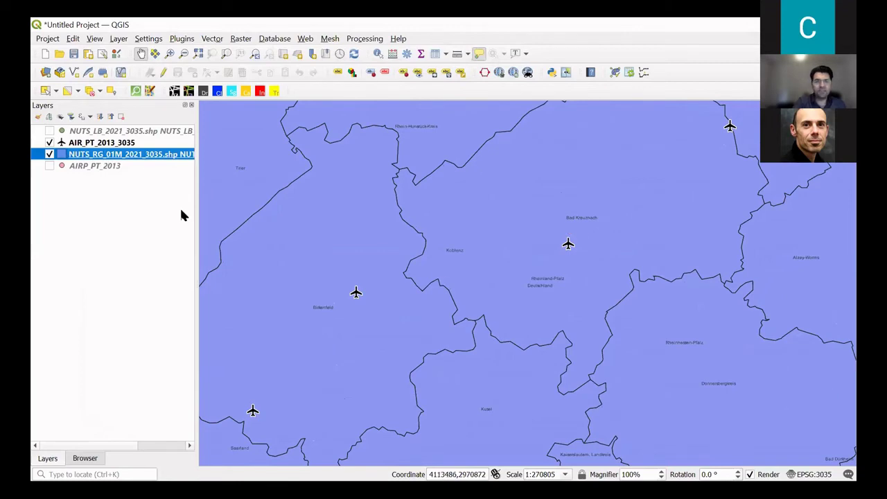
scroll(444, 268, "down", 2)
scroll(456, 238, "down", 1)
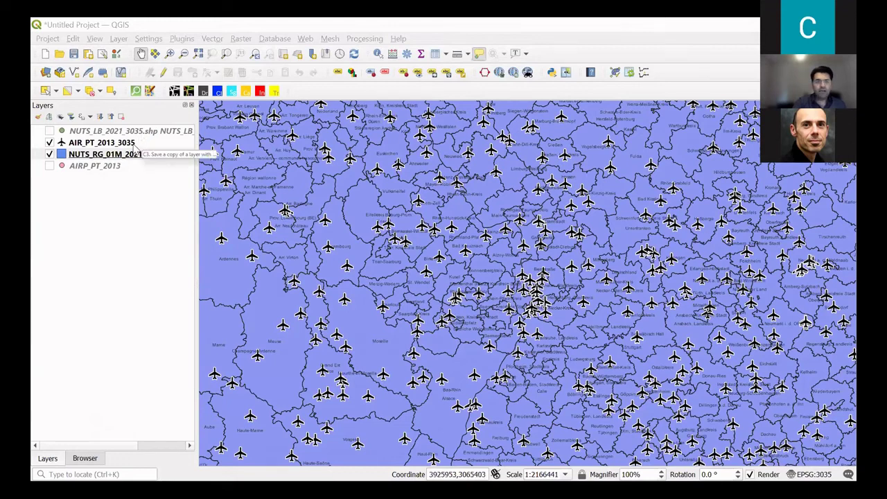
- Open the attribute table of the AIR_PT_2013_3035 layer and enlarge its window to show more rows and columns
left_click(115, 148)
right_click(116, 143)
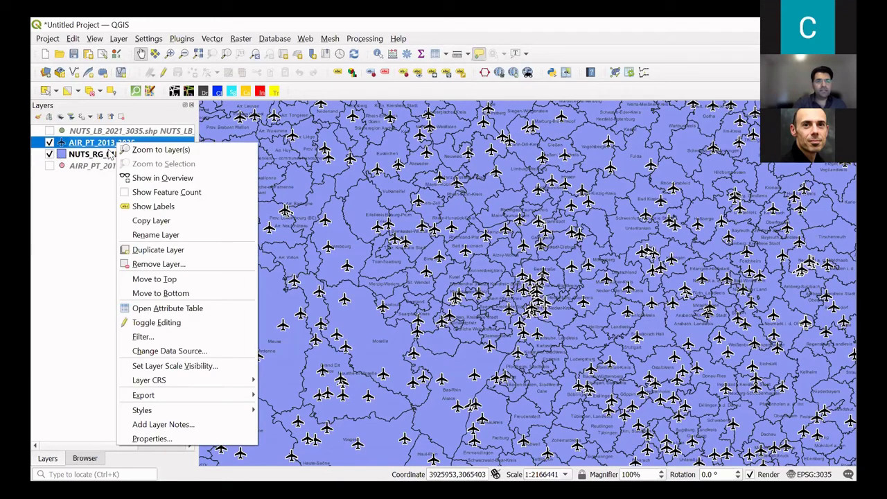
left_click(168, 308)
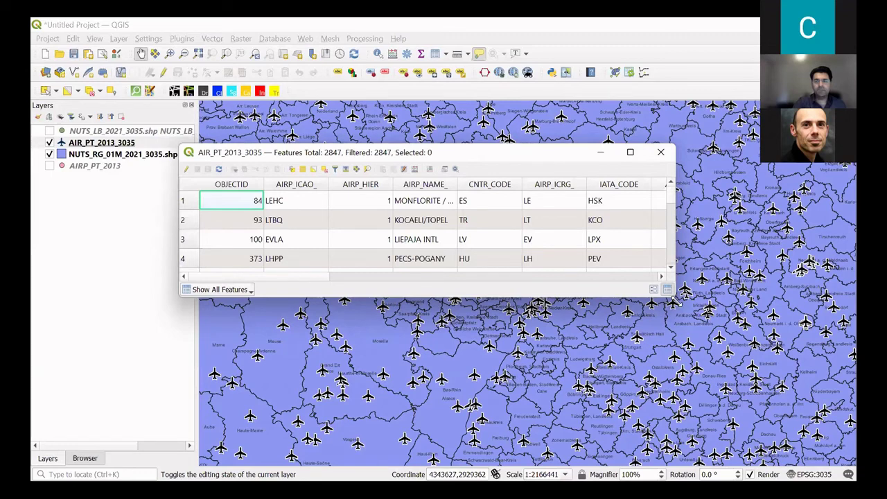
left_click_drag(675, 300, 853, 447)
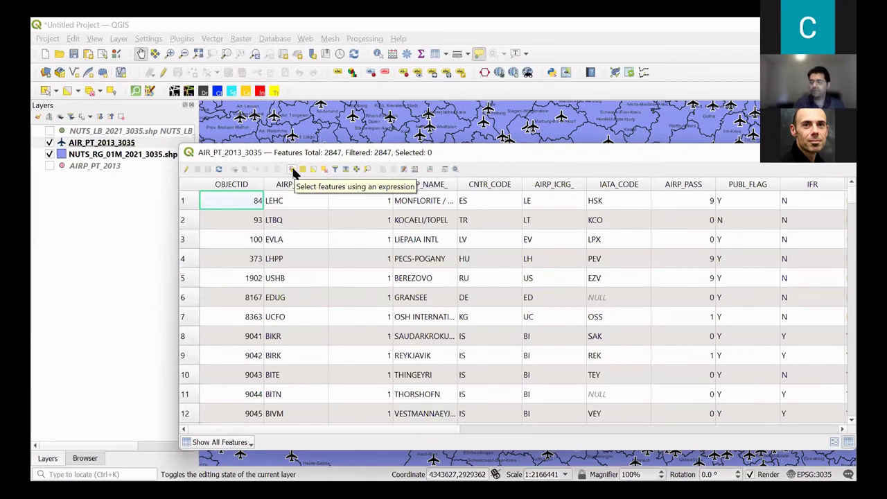
- Open Select by Expression for the AIR_PT_2013_3035 layer, enlarge its window, and expand the Fields and Values group
left_click(294, 169)
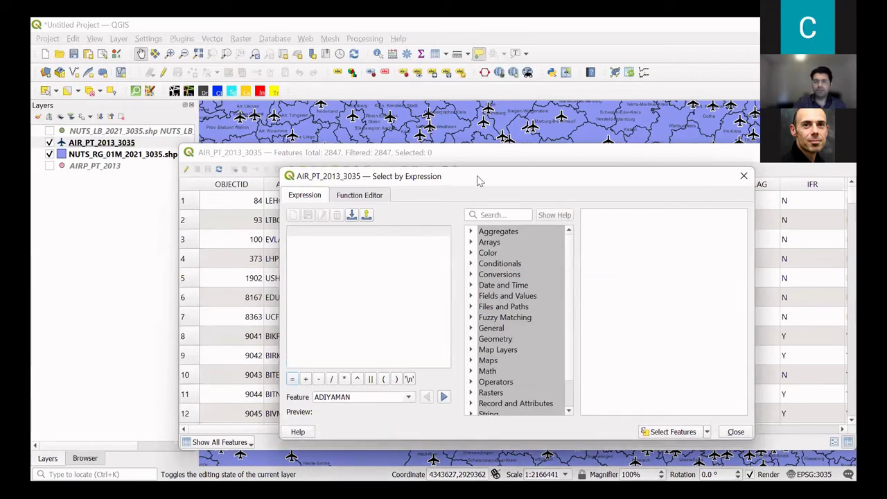
left_click_drag(481, 175, 506, 140)
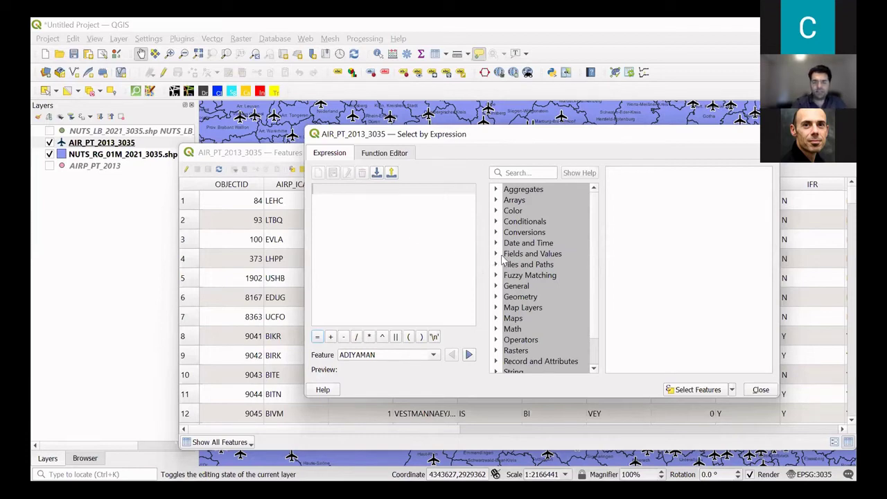
left_click(496, 254)
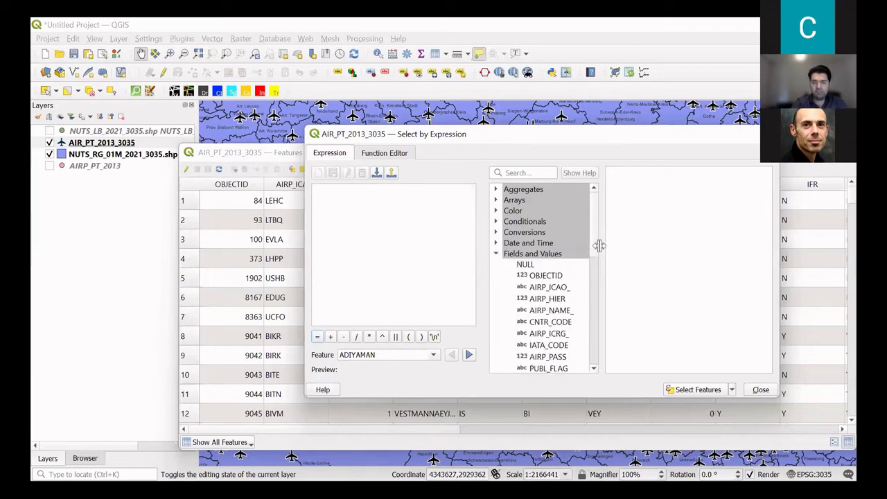
scroll(596, 230, "down", 1)
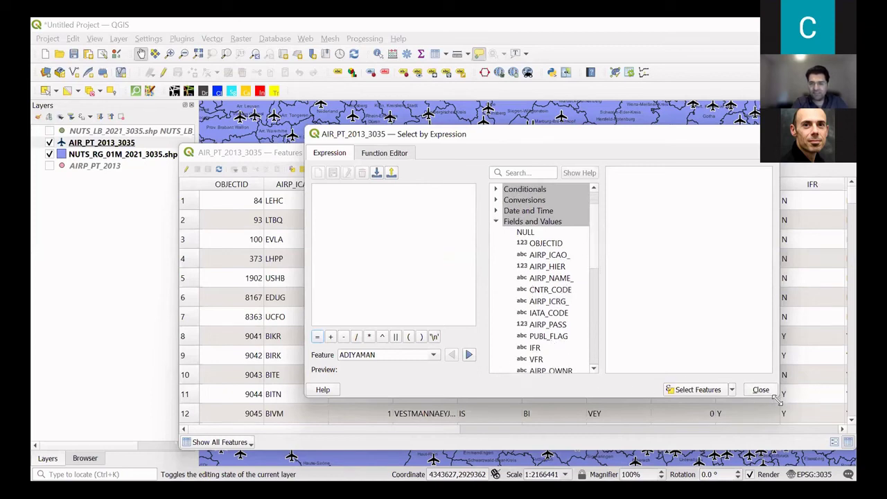
left_click_drag(777, 398, 819, 435)
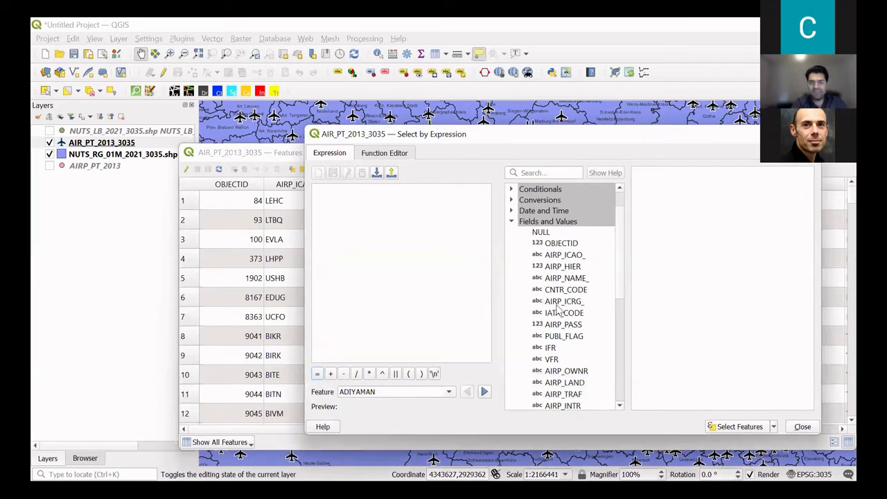
left_click(512, 221)
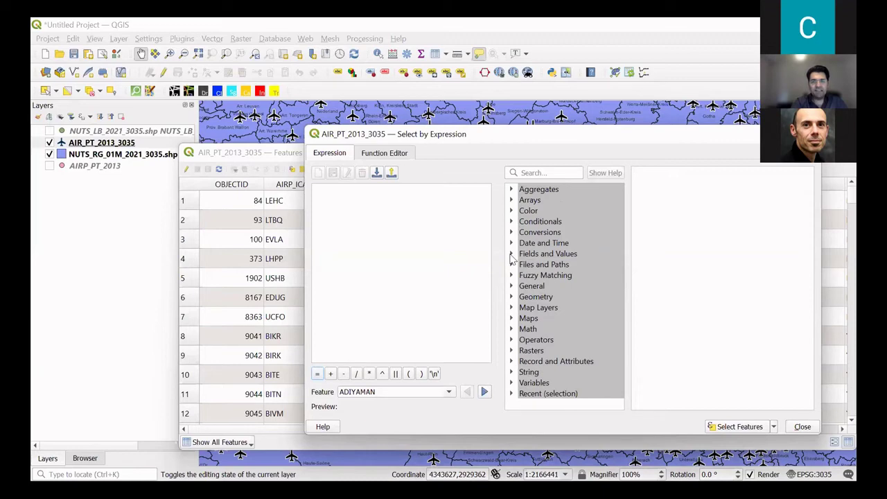
left_click(512, 253)
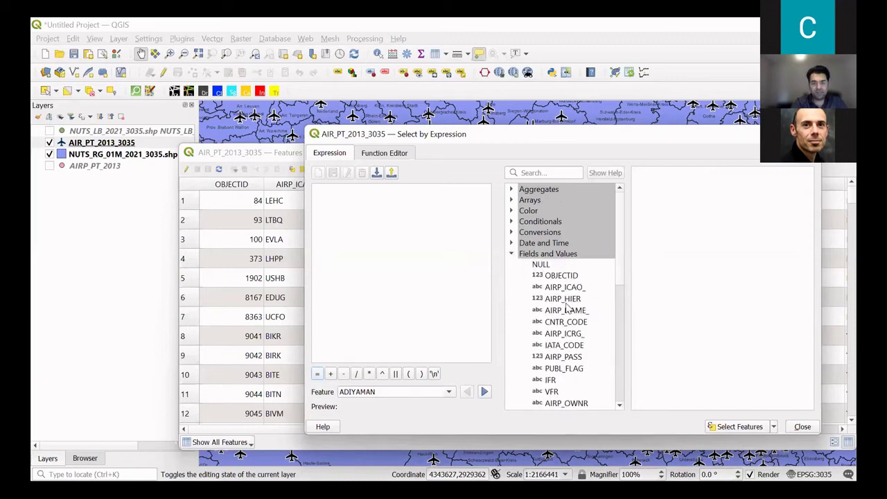
- Find the AIRP_PASS field and start the selection expression with "AIRP_PASS" =
left_click_drag(620, 243, 616, 321)
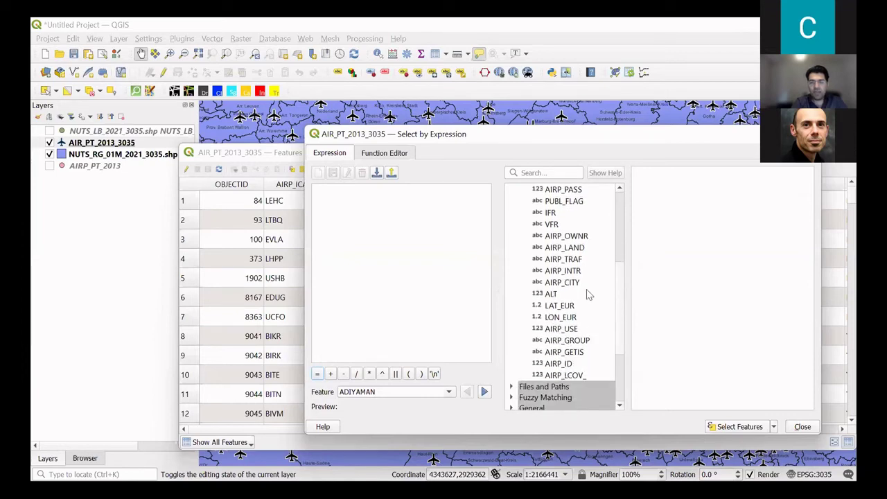
scroll(581, 296, "up", 1)
scroll(579, 295, "up", 1)
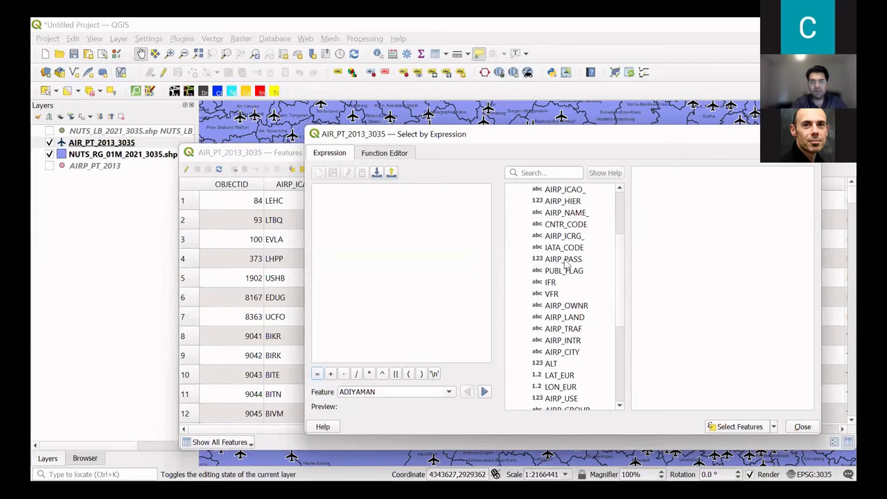
double_click(565, 259)
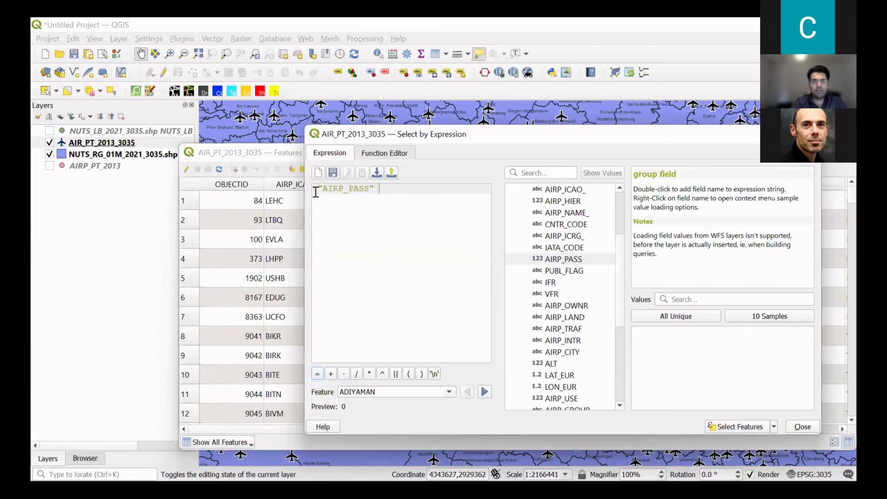
left_click(317, 374)
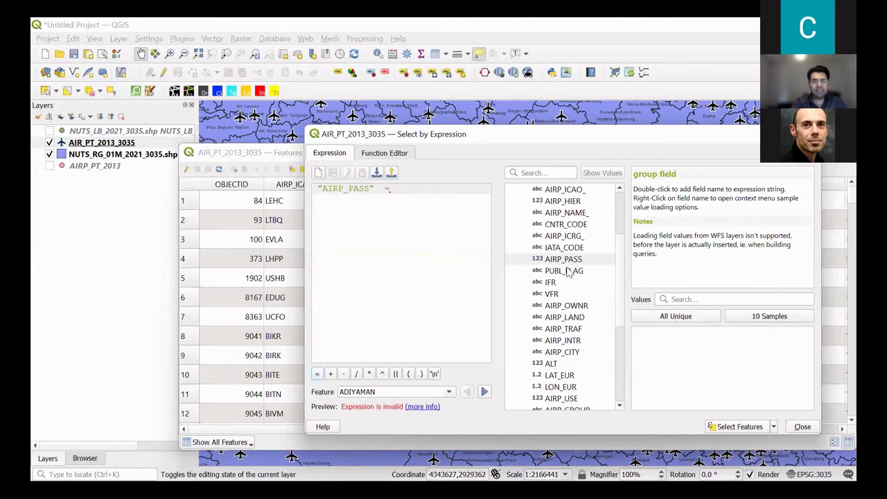
- List all unique values of AIRP_PASS and complete the first condition with the value 1
left_click(676, 318)
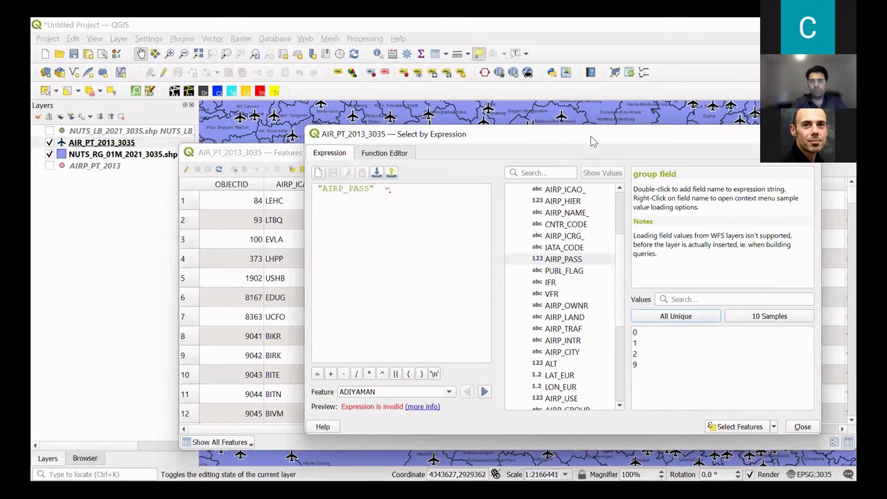
left_click_drag(591, 141, 393, 133)
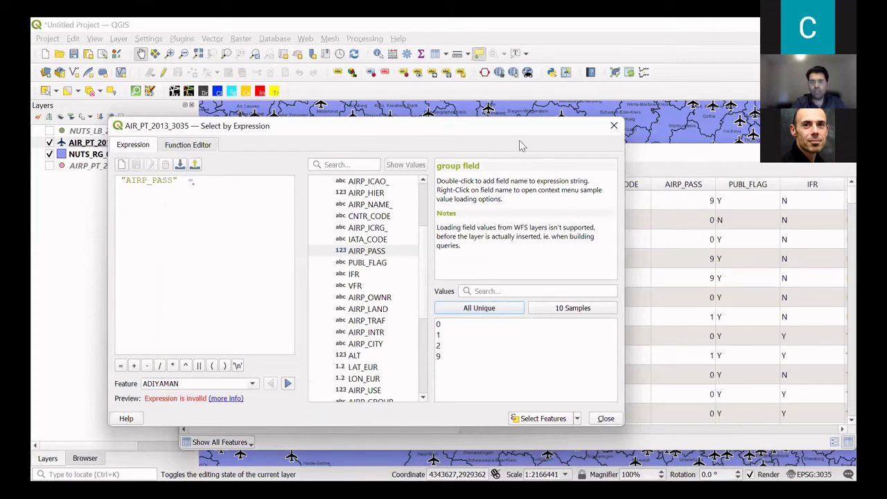
left_click_drag(534, 131, 684, 128)
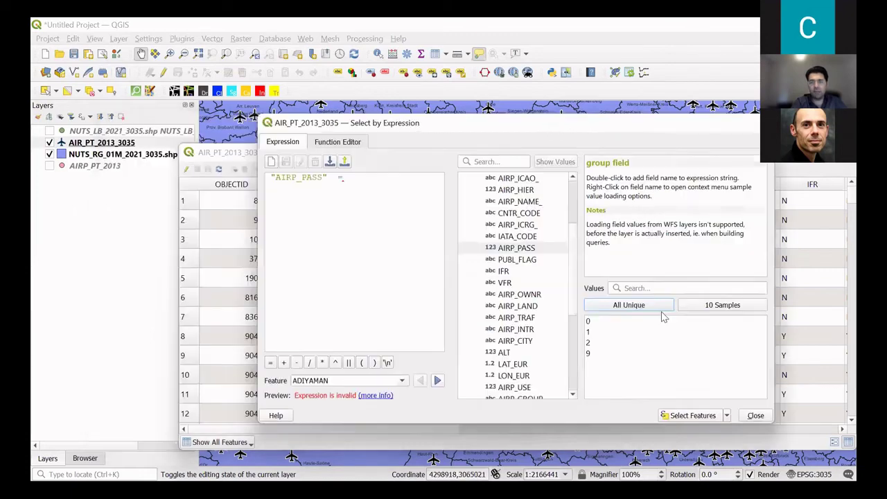
left_click(589, 332)
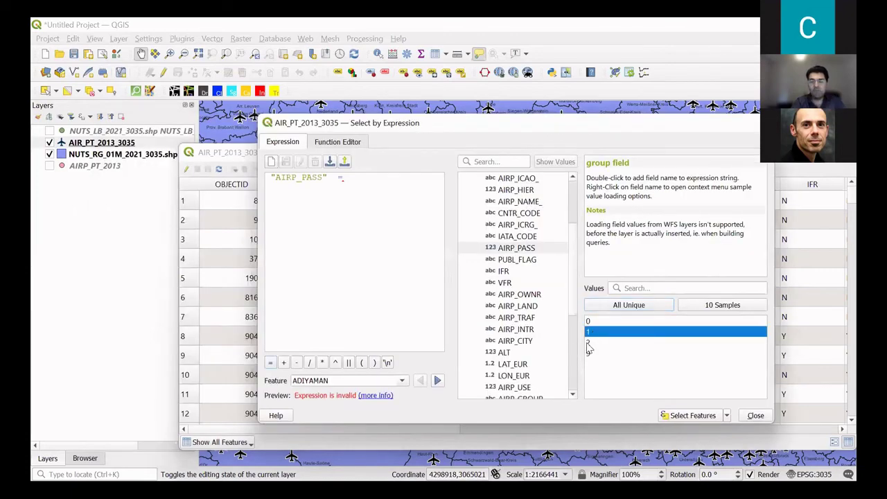
left_click(594, 343)
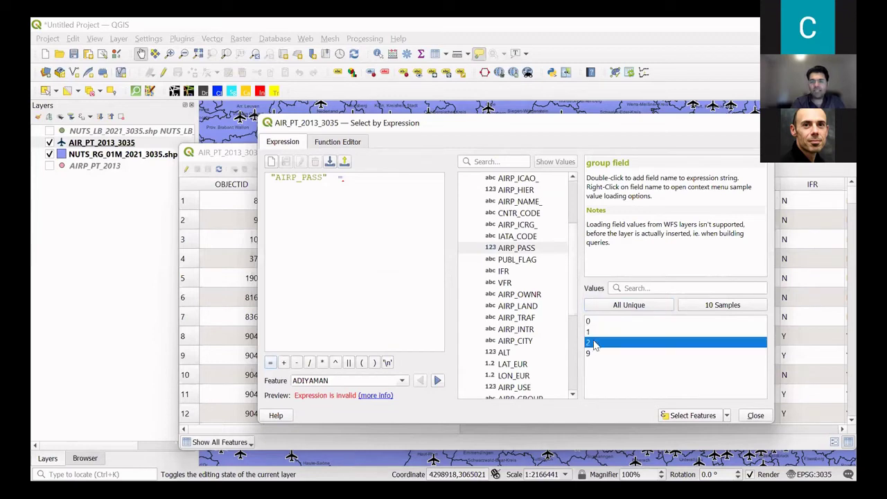
double_click(588, 332)
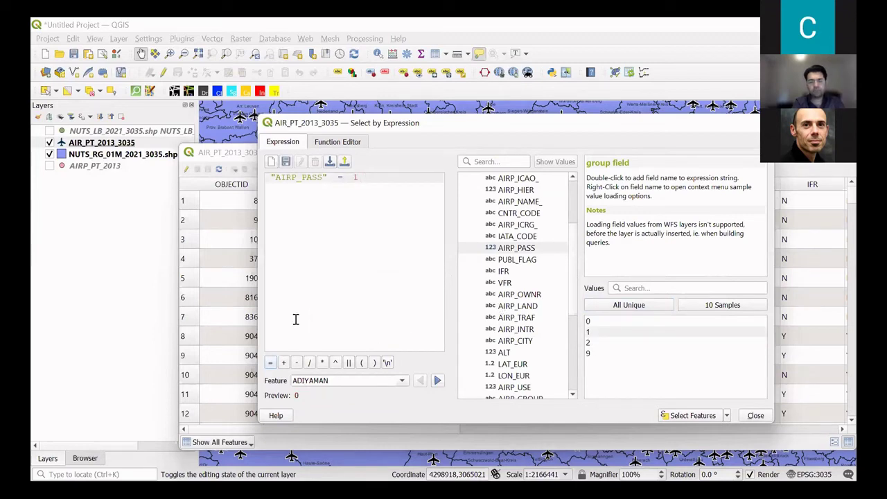
- Extend the expression with or "AIRP_PASS" = 2, select the matching airports, and close the expression dialog
type("or")
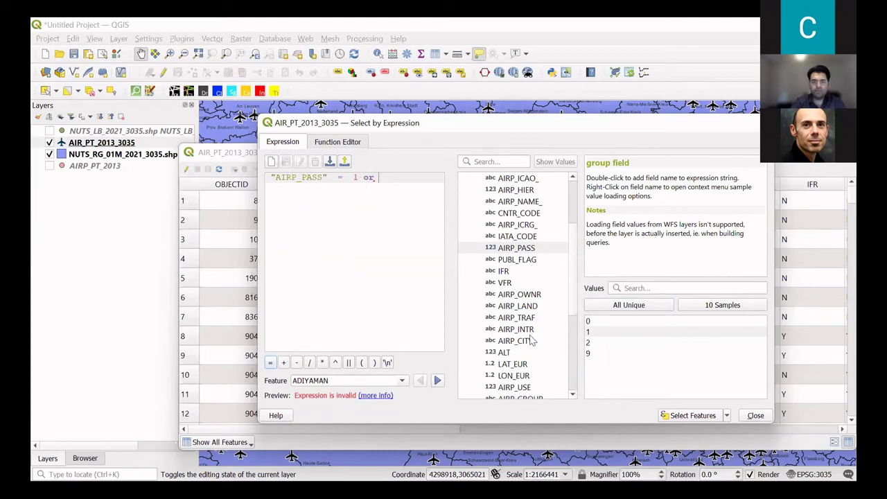
double_click(516, 247)
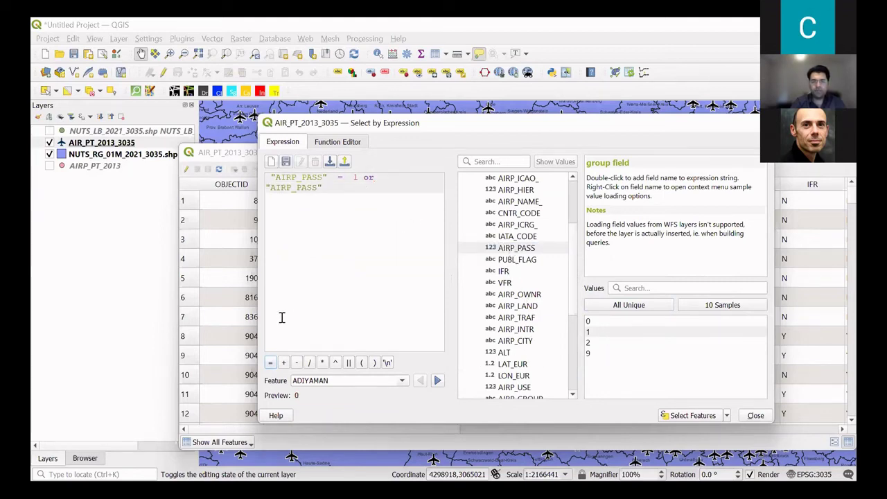
left_click(271, 362)
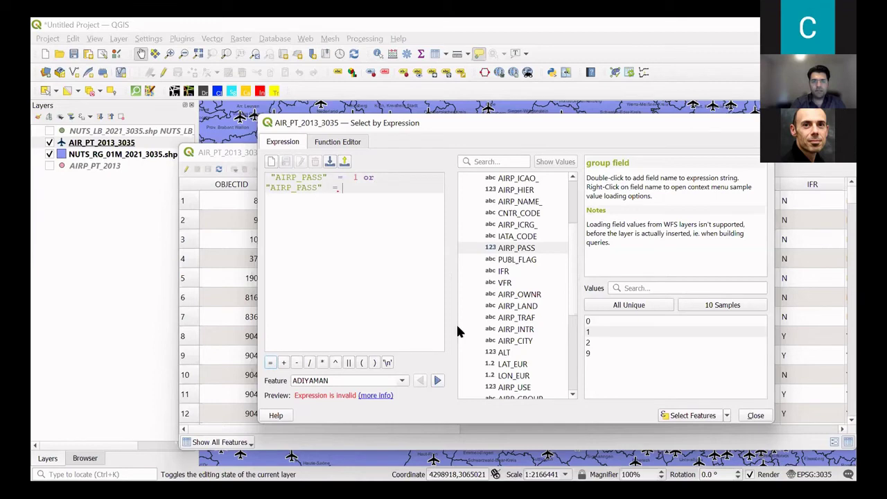
double_click(598, 345)
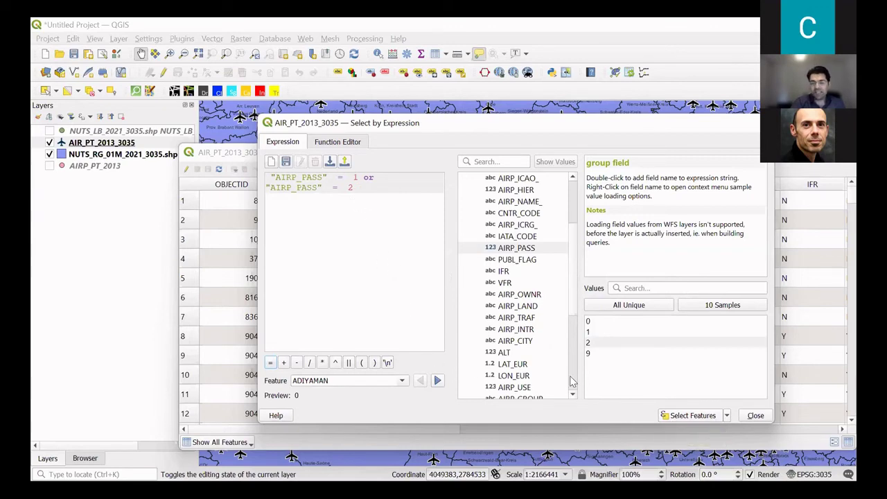
left_click(691, 416)
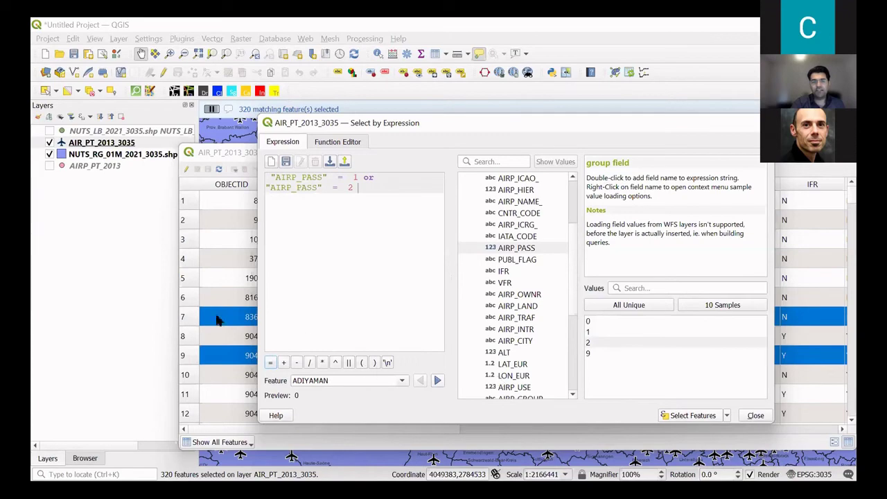
left_click(755, 416)
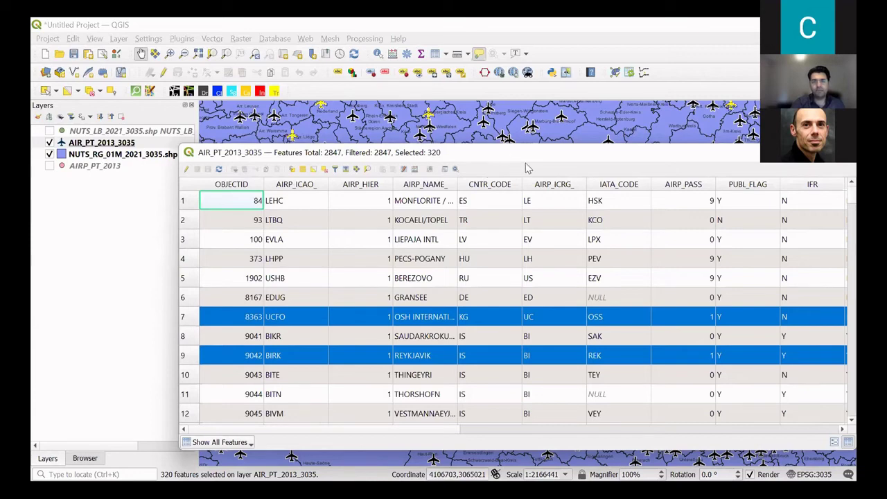
- Reposition the airports attribute table window and move the selected rows to the top of the table
left_click_drag(511, 158, 512, 156)
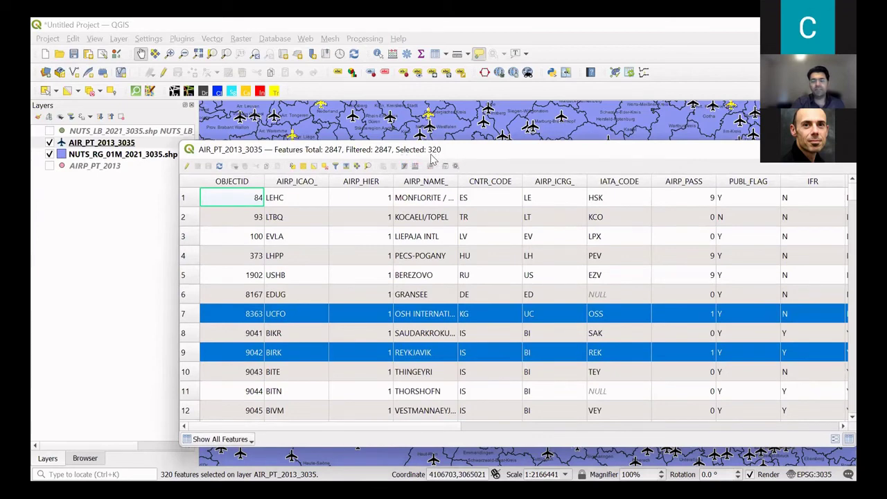
left_click_drag(495, 158, 424, 127)
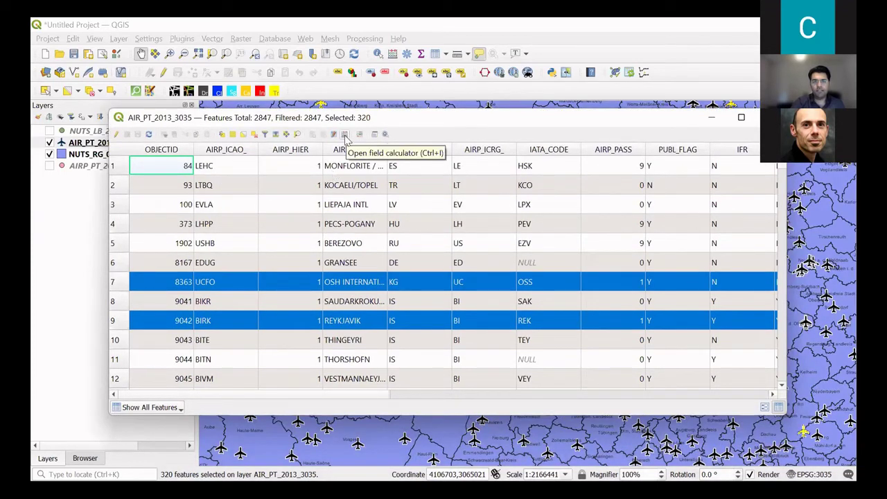
left_click(276, 134)
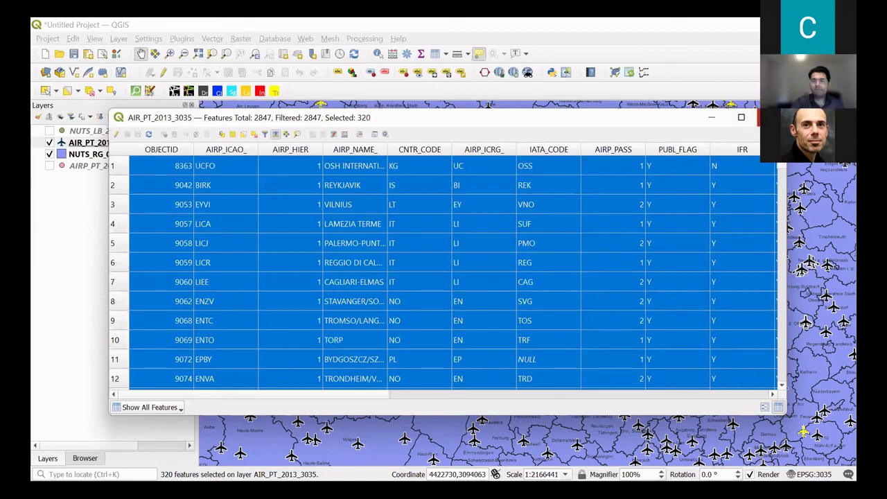
- Close the attribute table and examine how the selected airports are distributed across Europe on the map
left_click(769, 118)
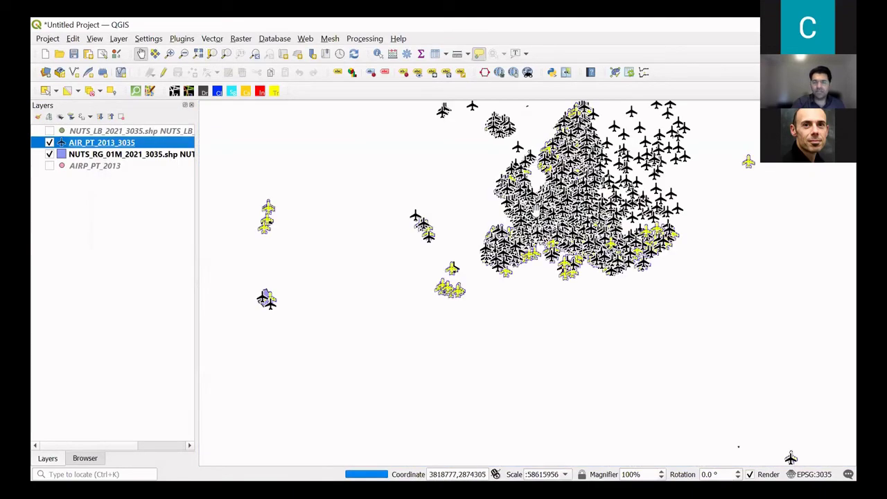
left_click_drag(560, 214, 535, 310)
scroll(535, 311, "up", 1)
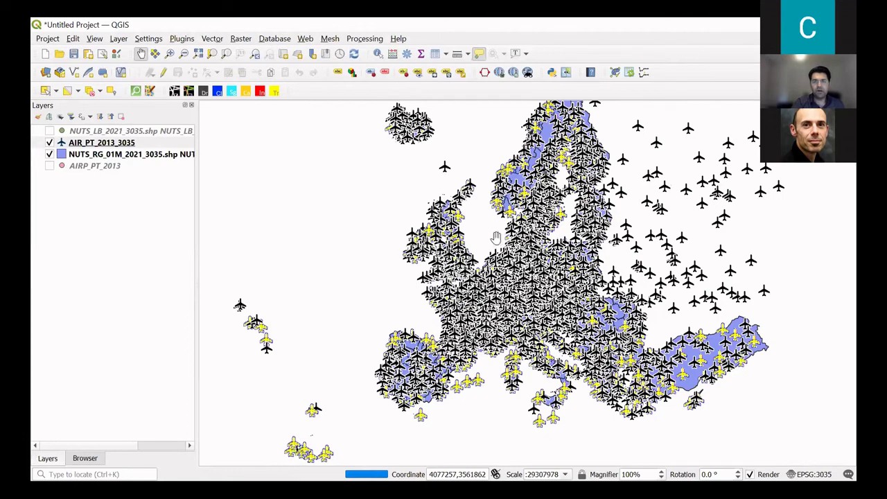
scroll(497, 240, "up", 1)
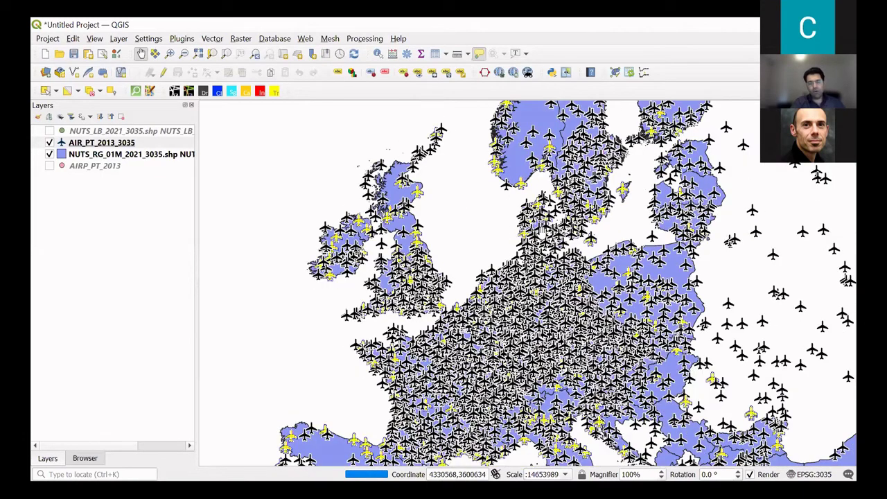
mouse_move(538, 232)
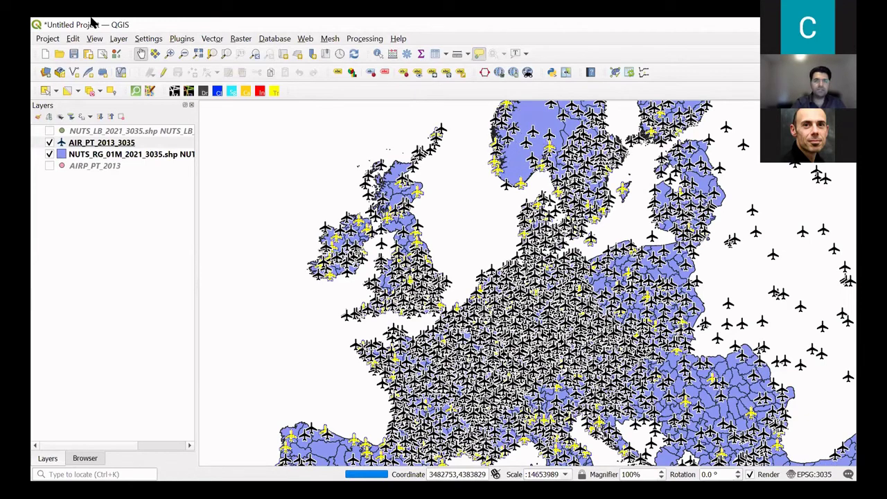
- Start a Buffer on the AIR_PT_2013_3035 layer, limited to selected features only, with a distance value of 50
left_click(212, 39)
mouse_move(228, 127)
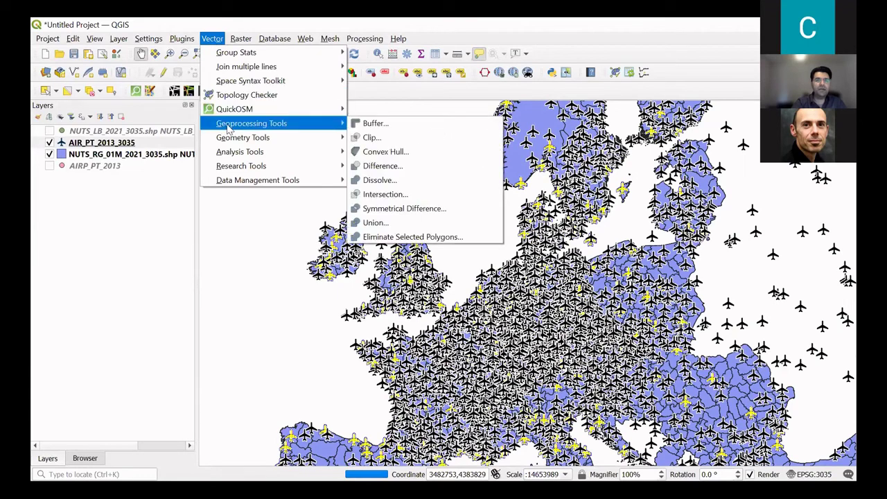
left_click(391, 129)
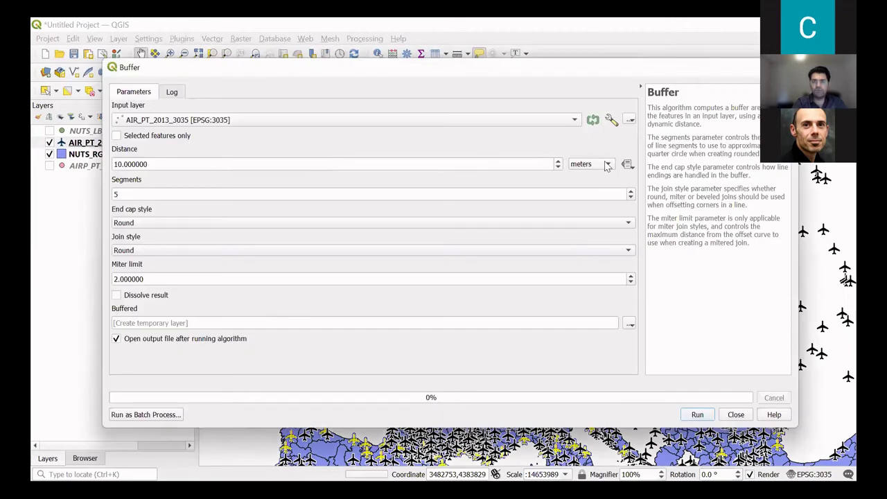
left_click(607, 166)
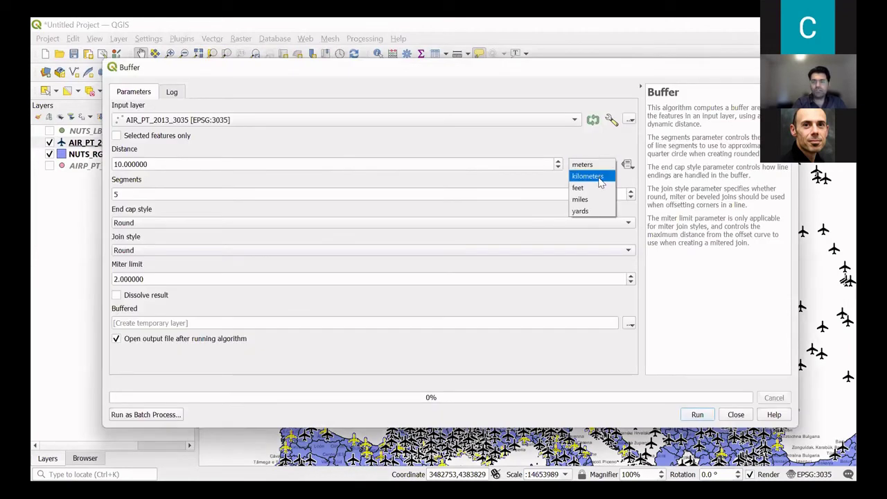
left_click(601, 181)
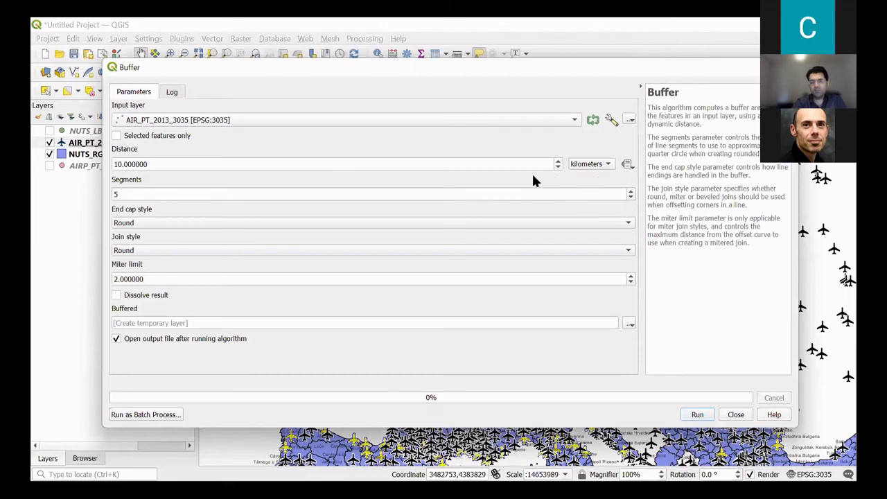
left_click(118, 137)
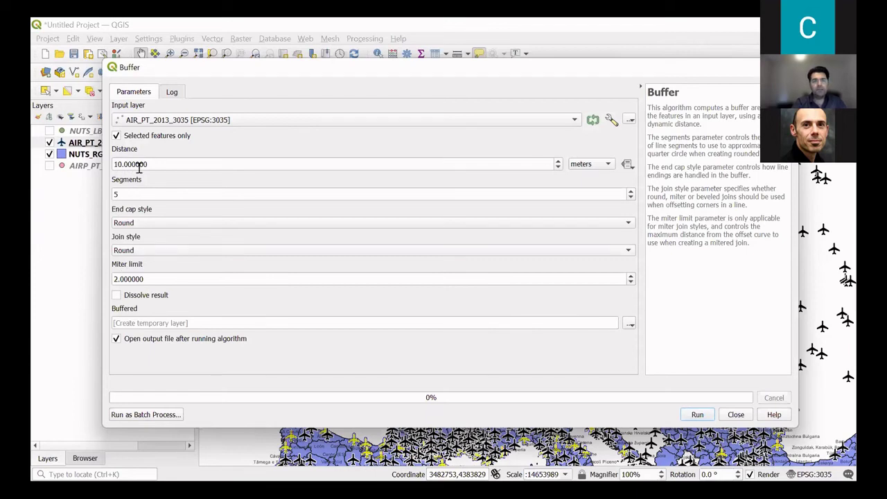
left_click_drag(148, 164, 97, 172)
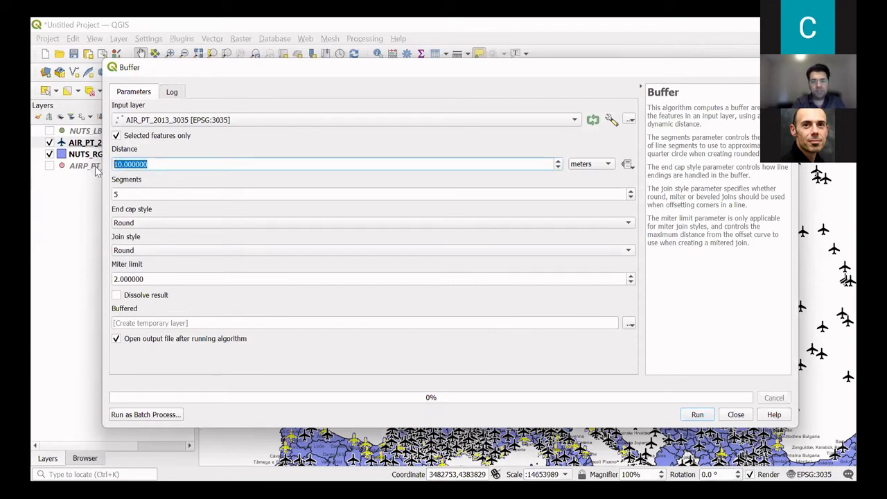
type("50")
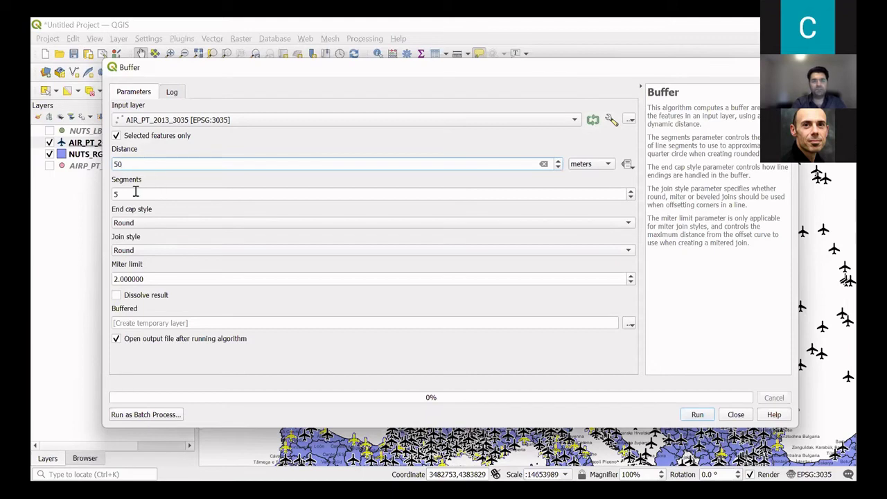
- Set the number of buffer segments to 10
left_click_drag(136, 192, 110, 195)
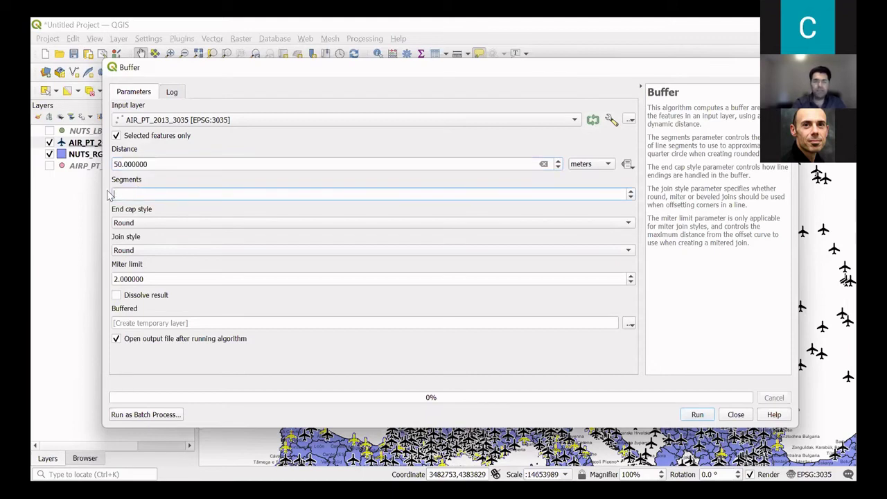
type("10")
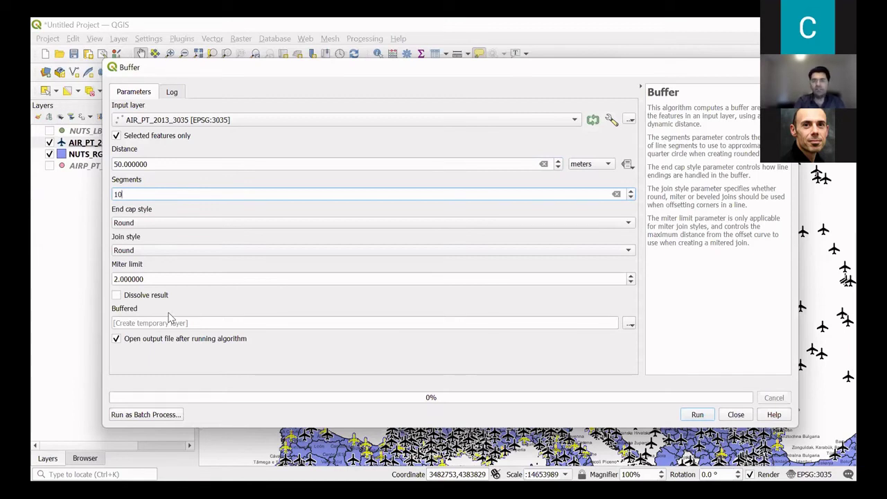
double_click(118, 195)
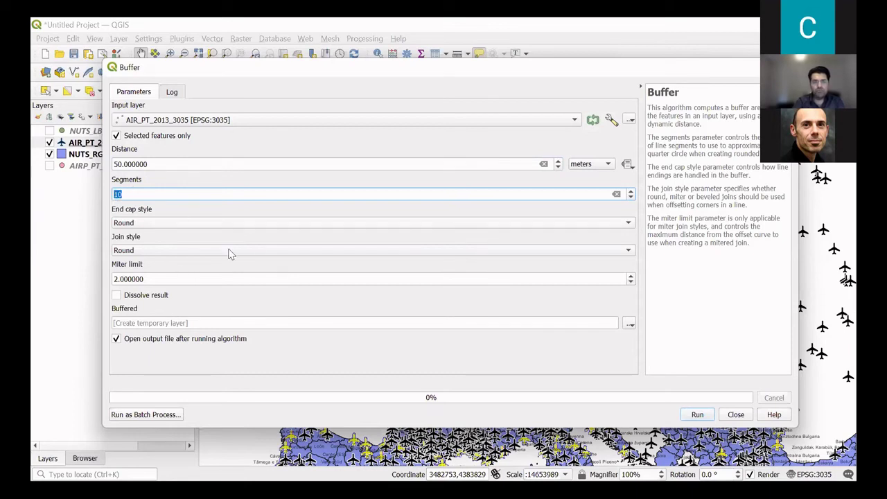
left_click(131, 194)
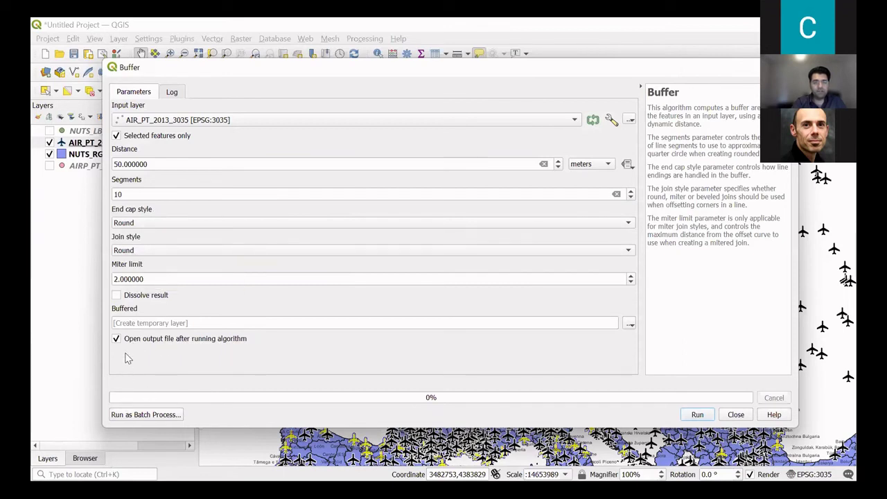
- Set the buffer output to a shapefile named AIR_Buf_50 in the 2022_07_12 CESSDAA T1 QGIS (3) folder
left_click(630, 324)
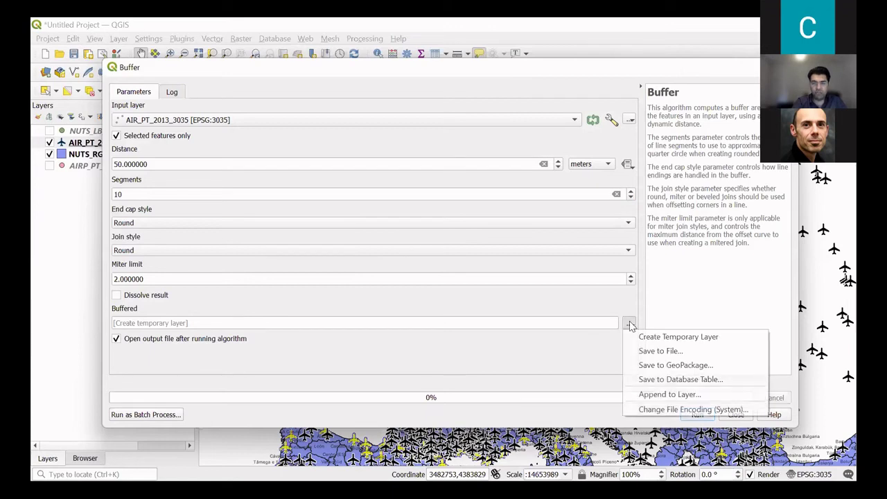
left_click(671, 352)
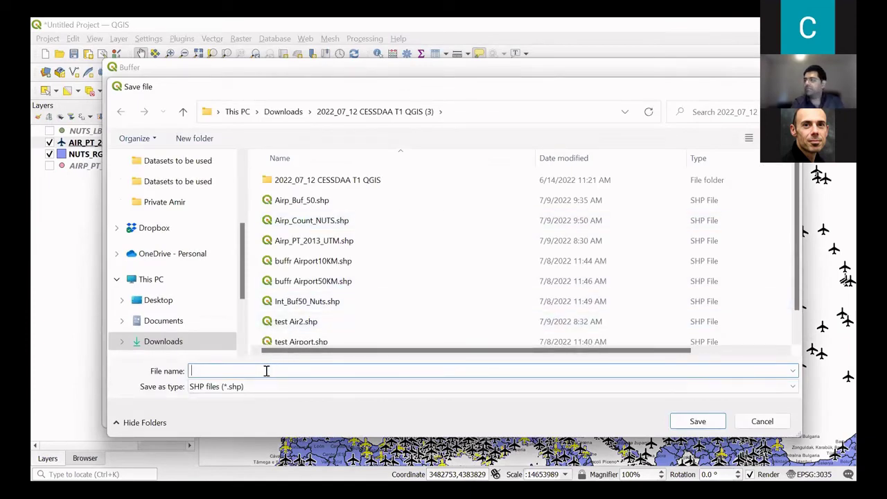
type("Ai")
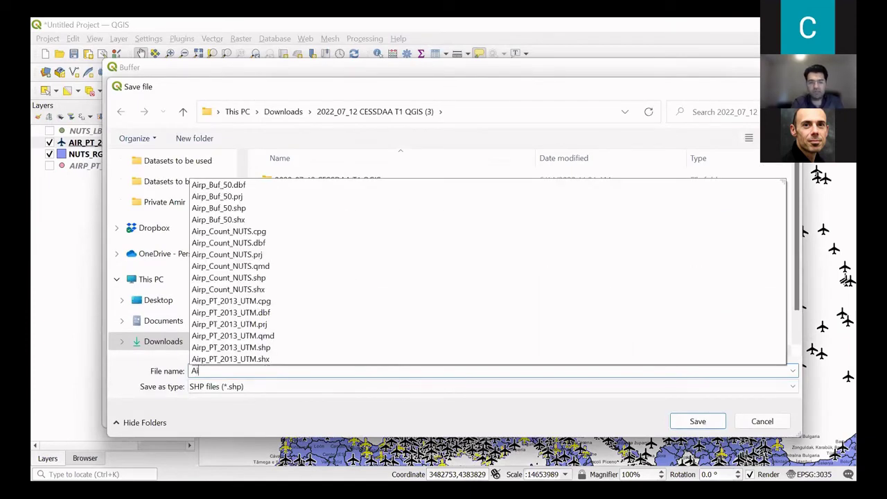
type("IR")
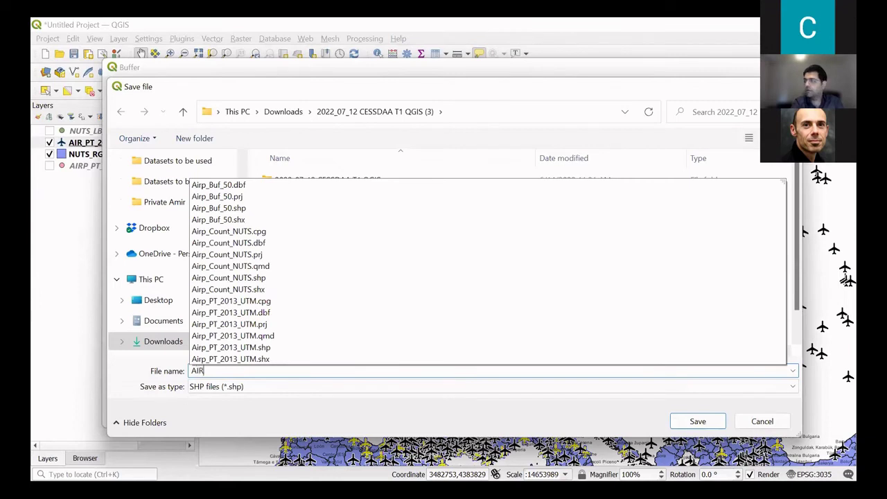
type("_")
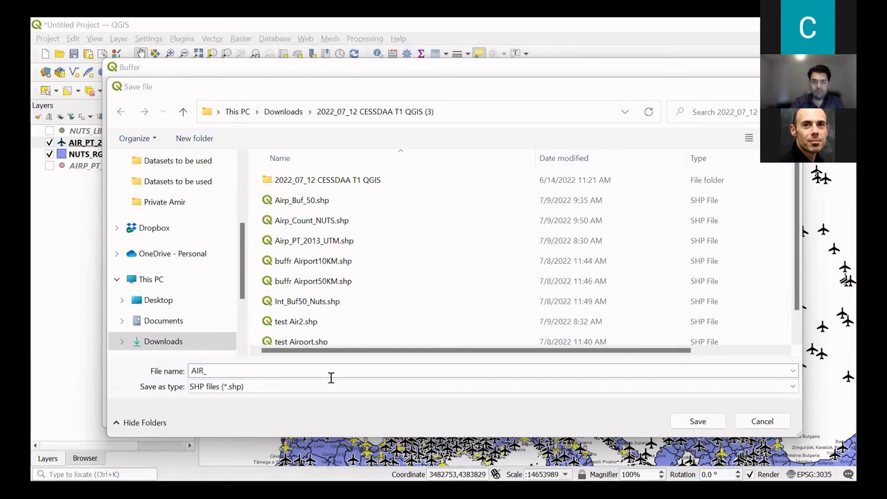
left_click(234, 371)
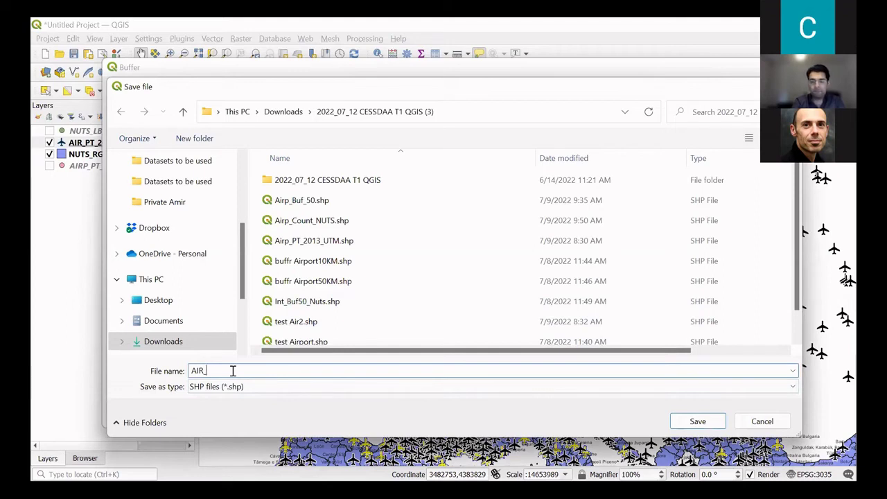
type("AIR_Buf")
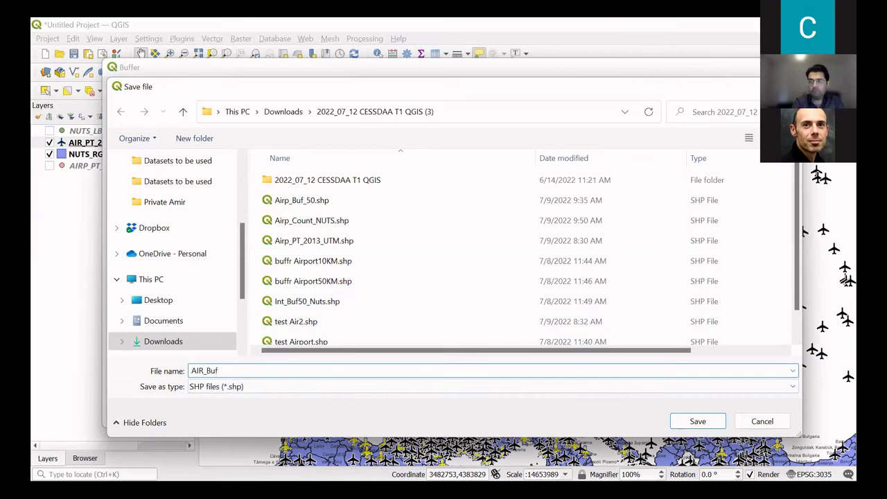
type("_")
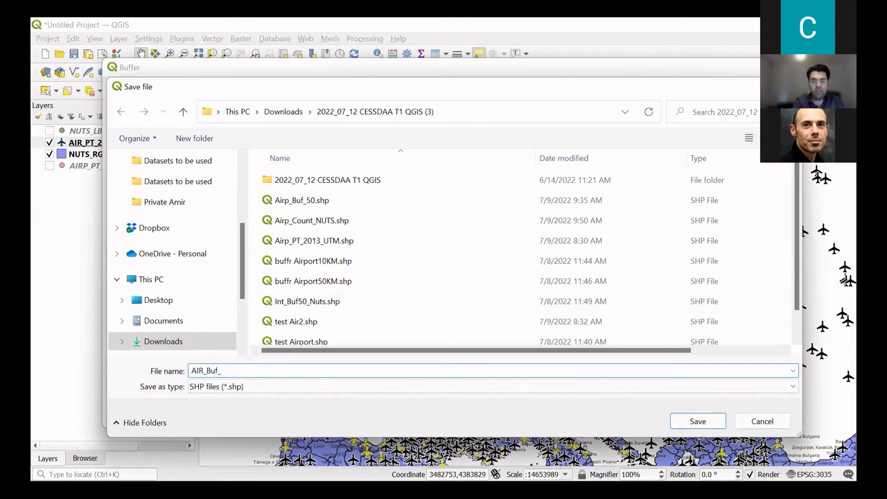
type("50")
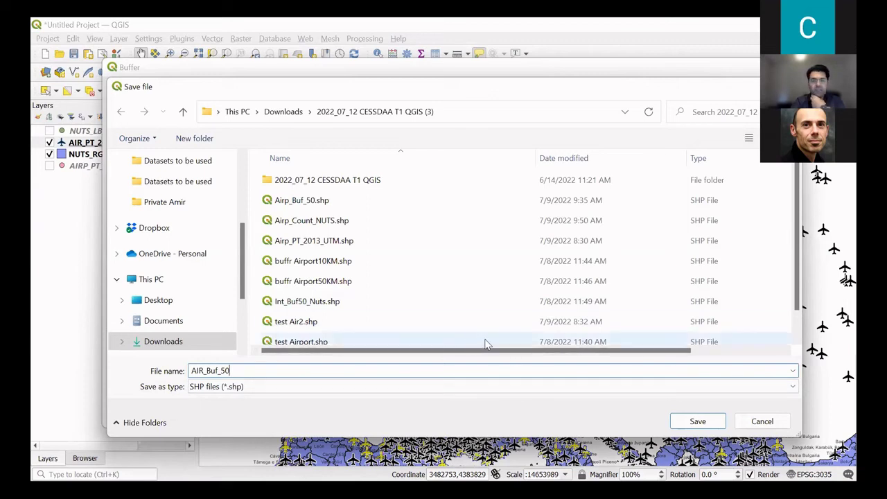
left_click(682, 422)
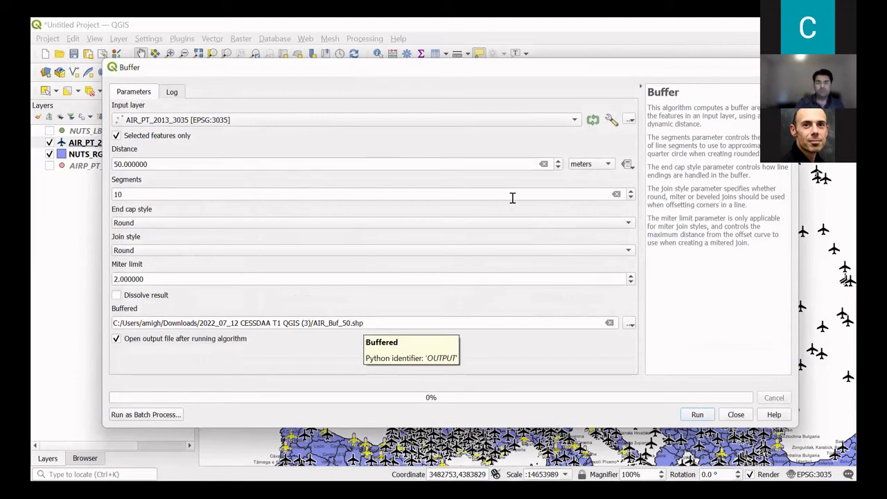
- Change the buffer distance unit to kilometers, run the buffer, and close the tool dialog
left_click(606, 165)
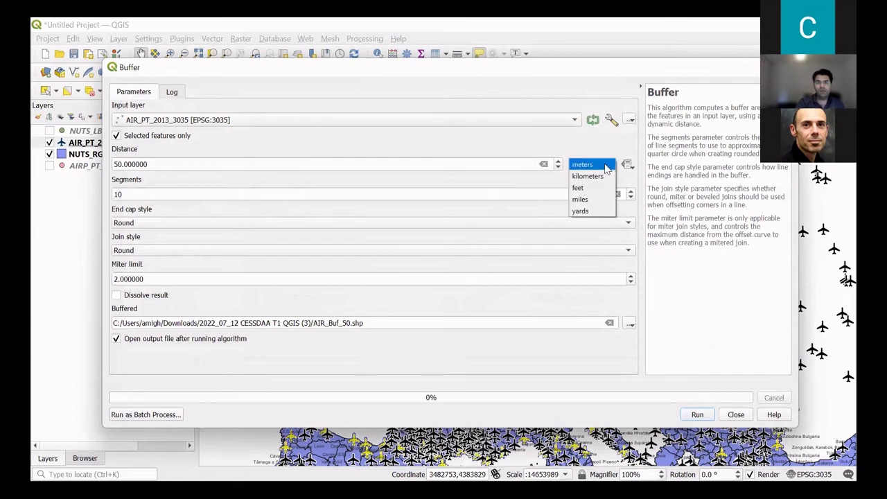
left_click(600, 176)
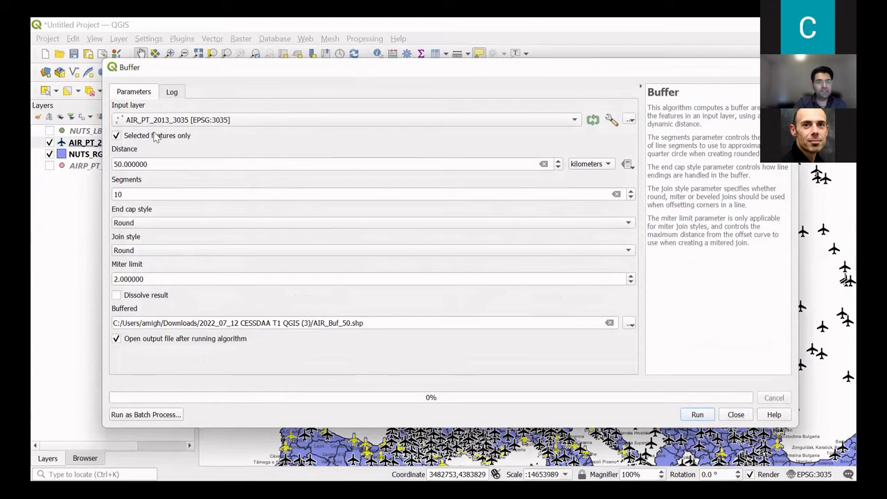
left_click(698, 416)
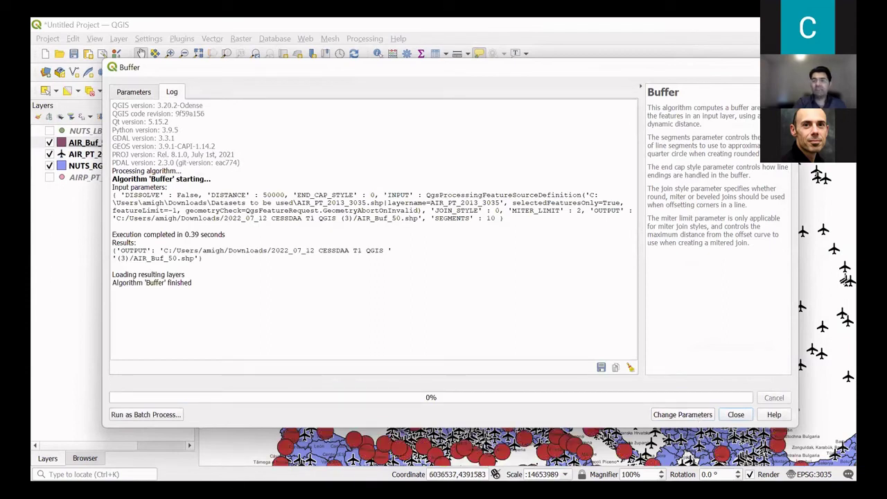
key("Escape")
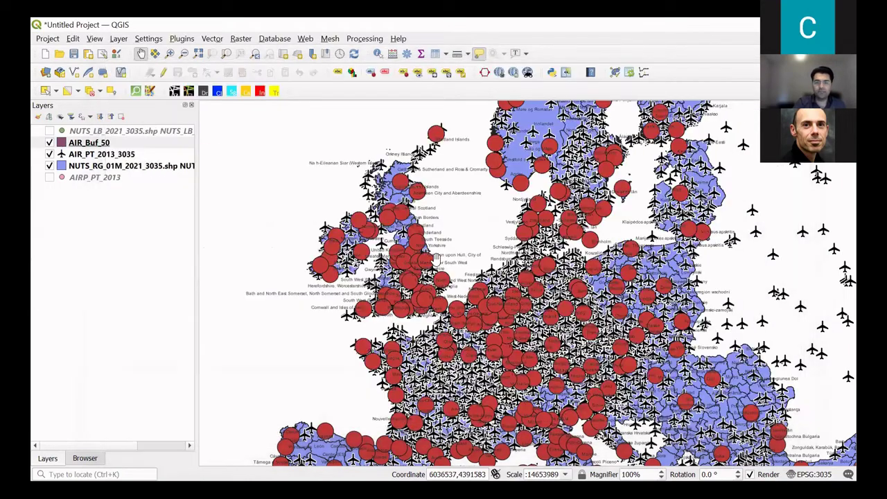
- Hide the AIR_PT_2013_3035 layer and move it to the end of the layer order, below AIRP_PT_2013
left_click(81, 155)
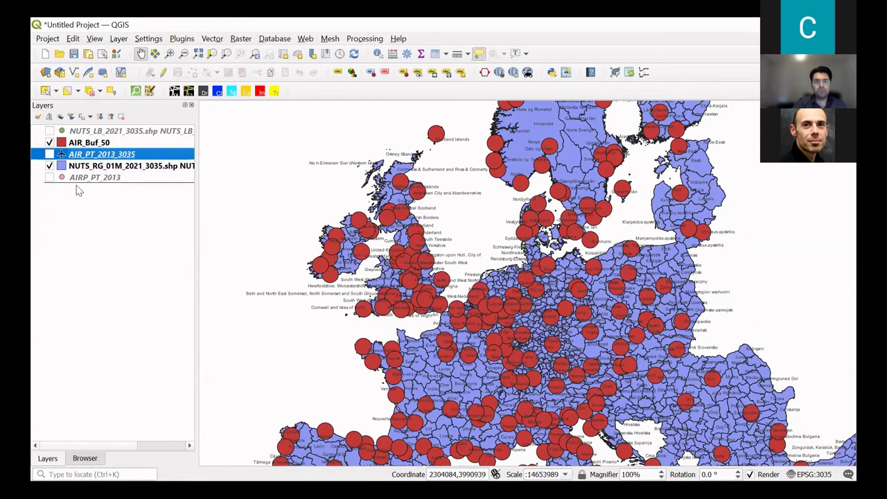
left_click_drag(78, 194, 77, 192)
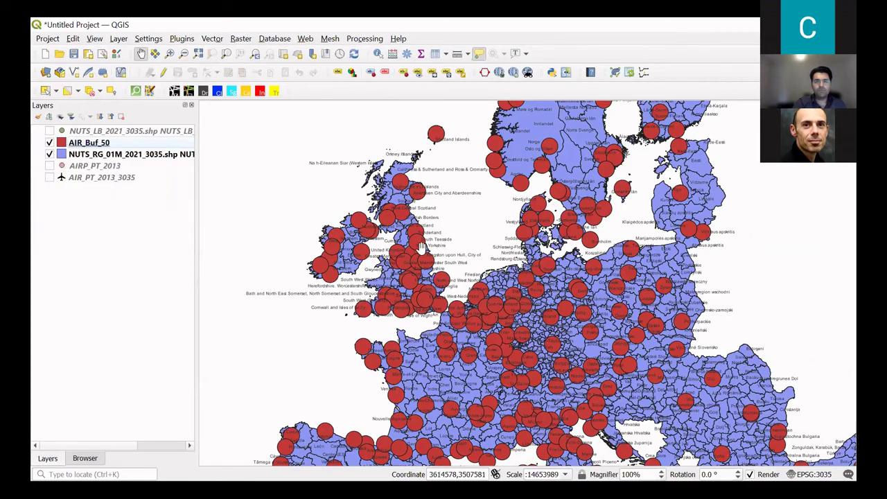
scroll(421, 247, "up", 1)
scroll(444, 254, "down", 1)
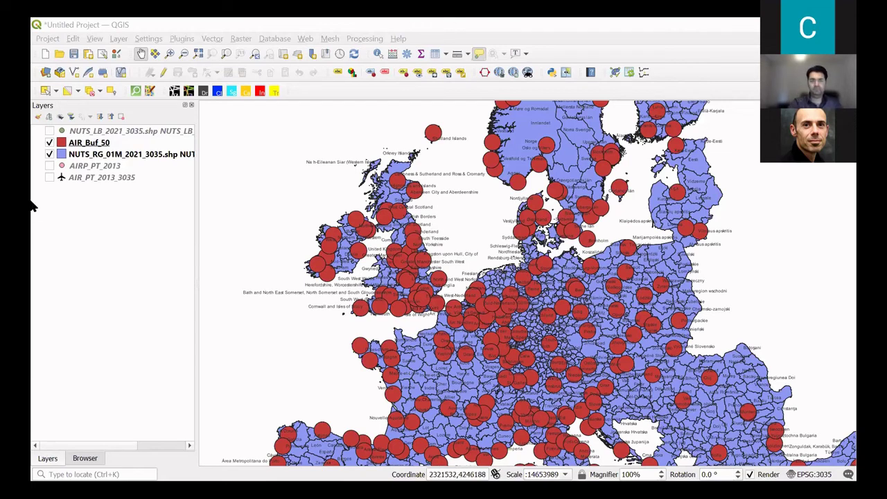
- Open the AIR_Buf_50 attribute table, look through its fields, and sort the rows by AIRP_PASS in both directions
right_click(86, 143)
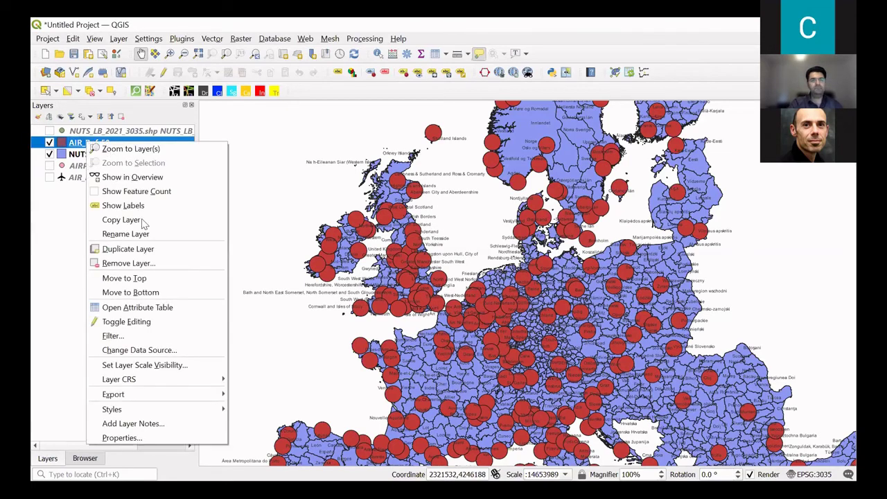
left_click(152, 307)
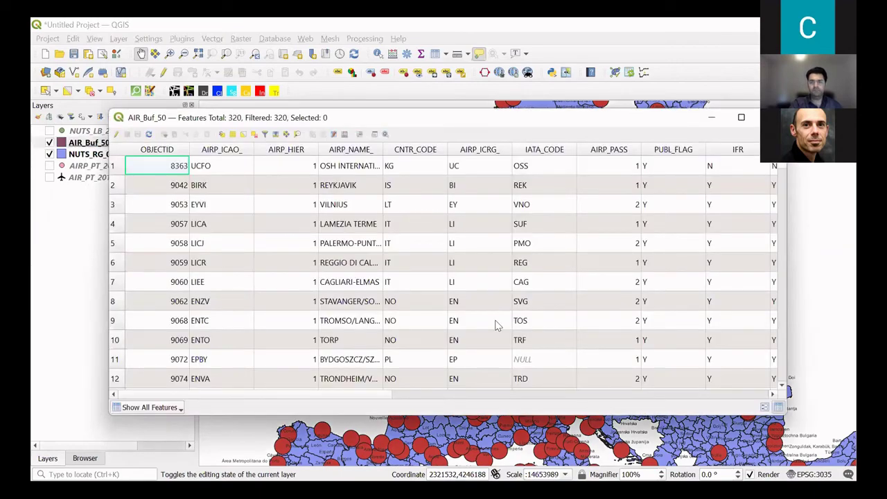
scroll(415, 396, "right", 6)
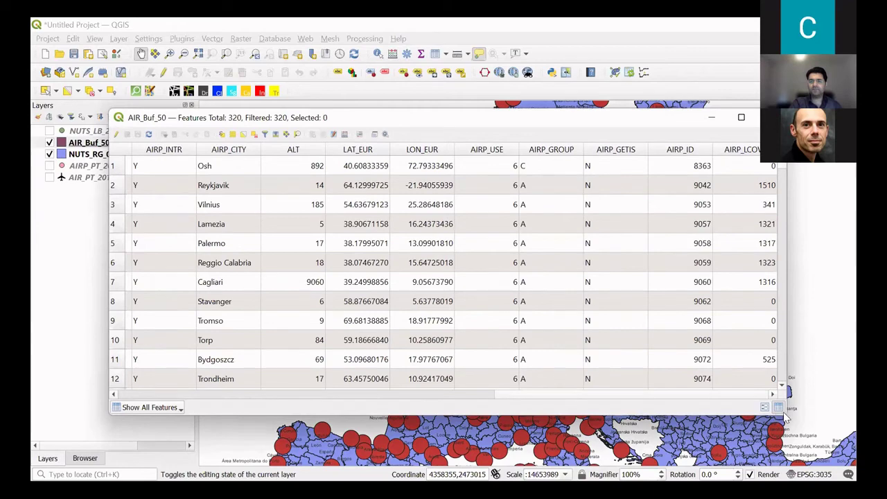
scroll(714, 401, "left", 2)
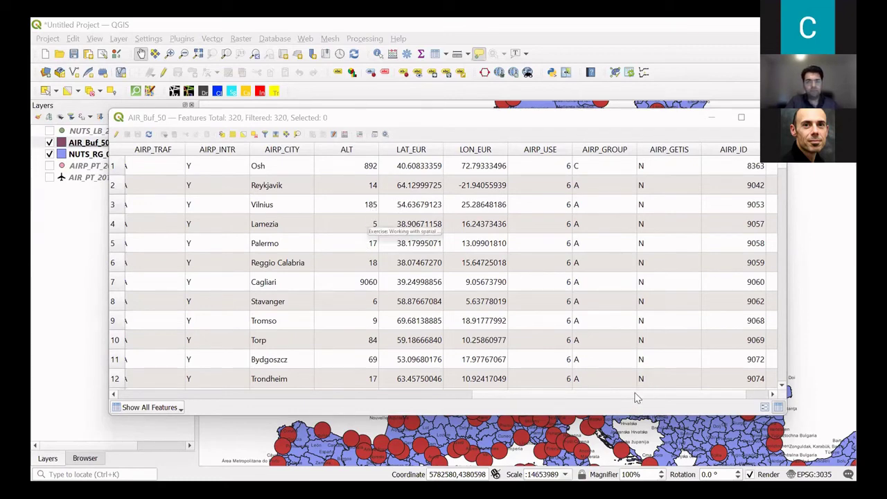
left_click_drag(637, 397, 393, 395)
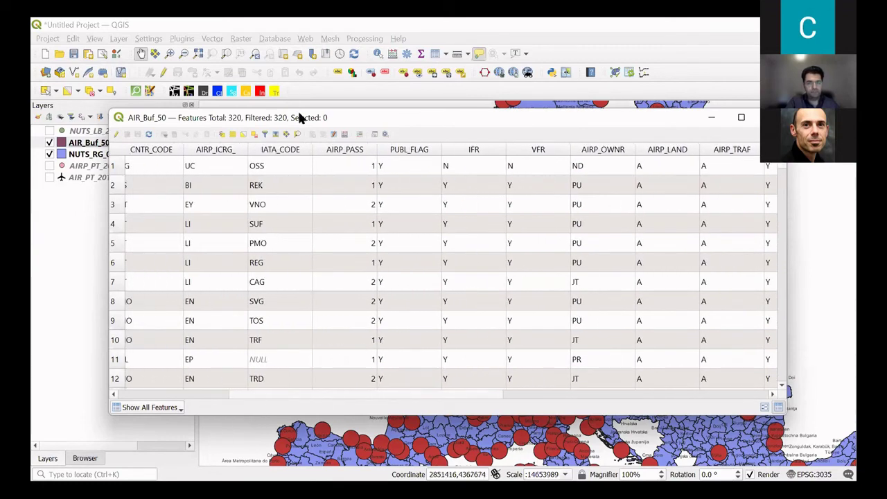
left_click(359, 151)
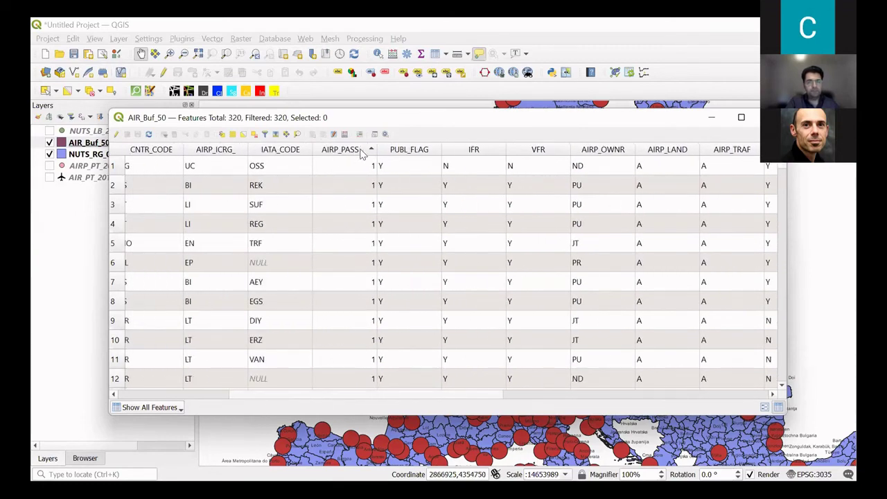
left_click(359, 152)
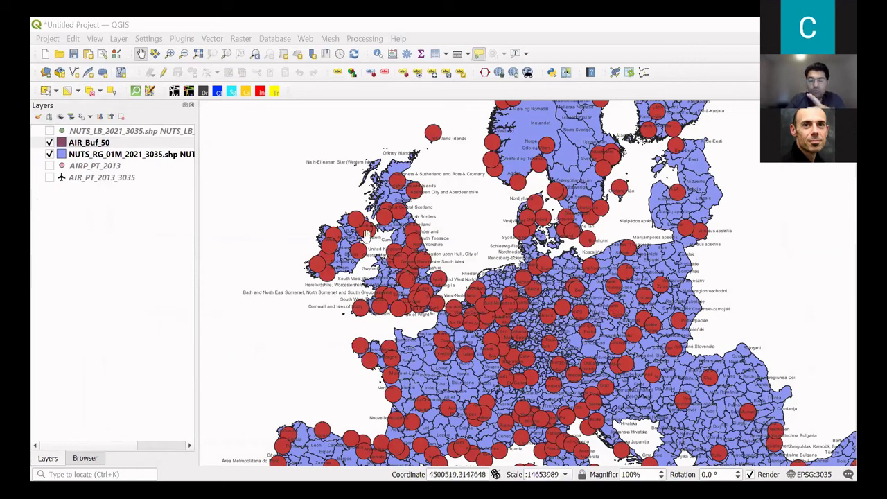
- Show the NUTS_LB_2021_3035 points and compare them with the AIR_Buf_50 circles, with and without the NUTS_RG_01M_2021_3035 regions
left_click(49, 131)
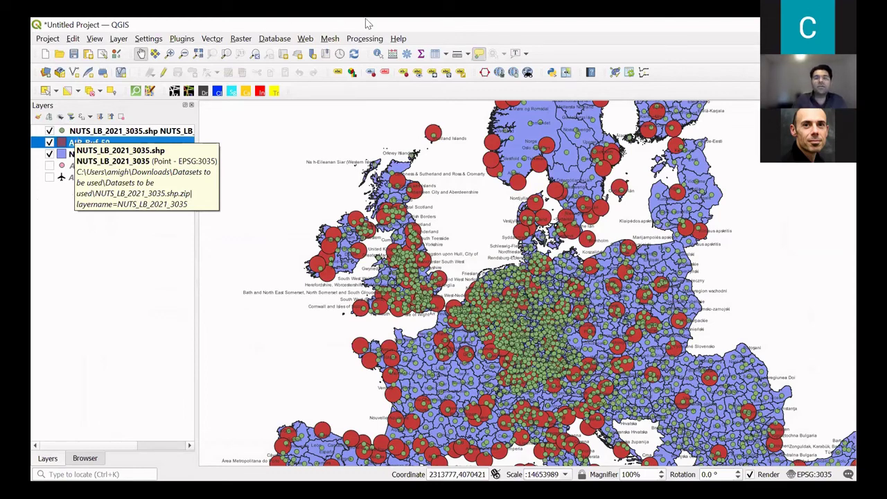
left_click(49, 154)
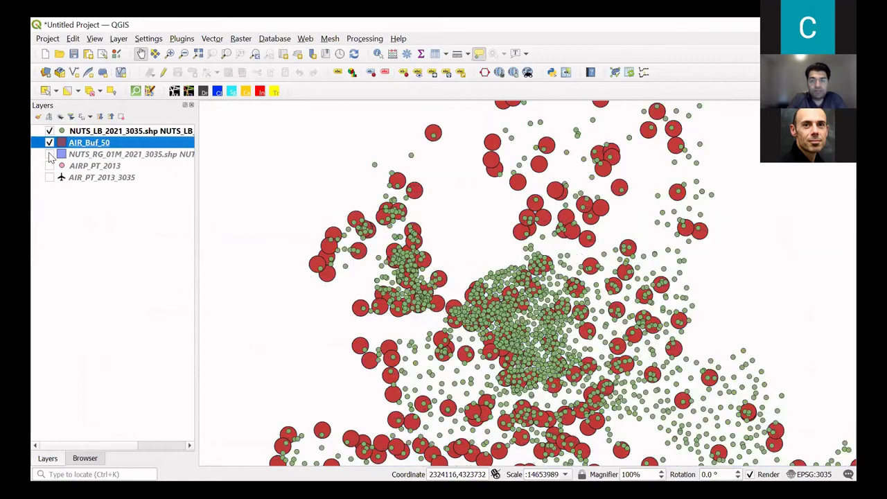
left_click(49, 154)
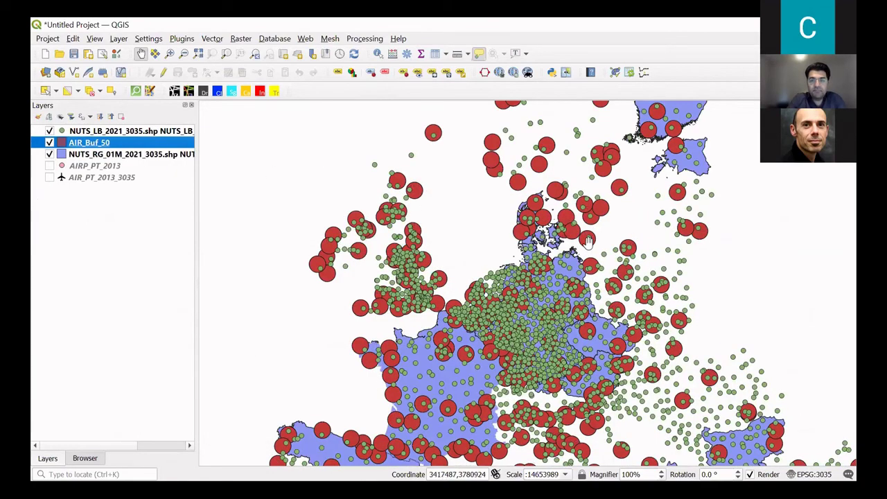
scroll(572, 258, "up", 5)
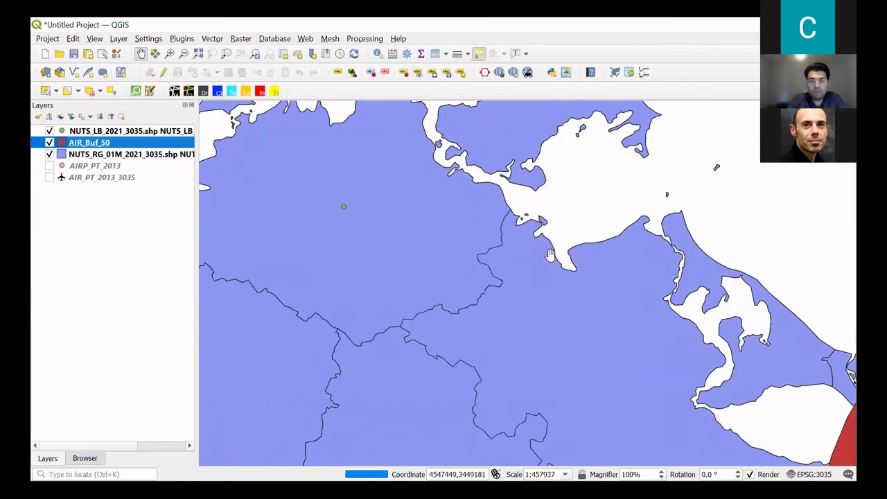
scroll(520, 257, "down", 2)
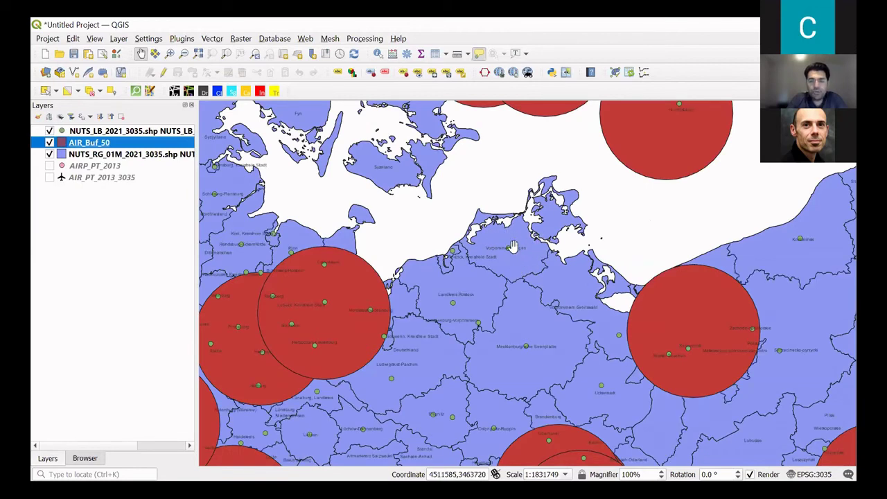
left_click(49, 154)
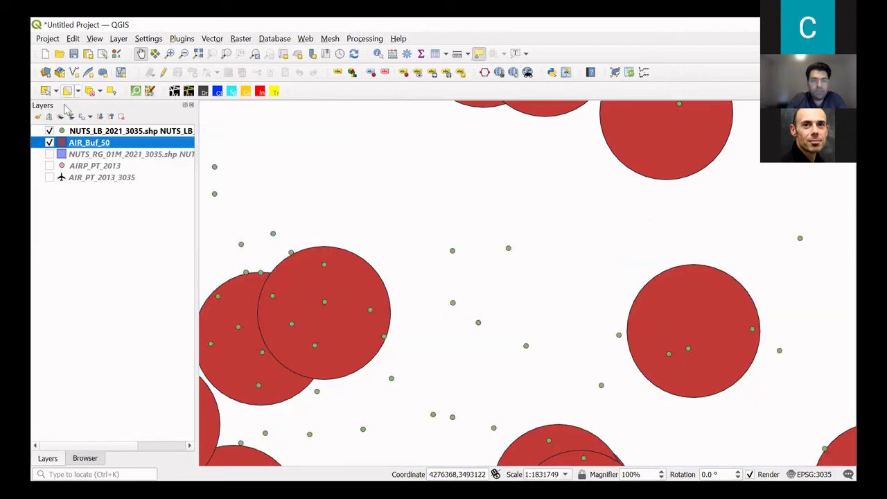
left_click(49, 154)
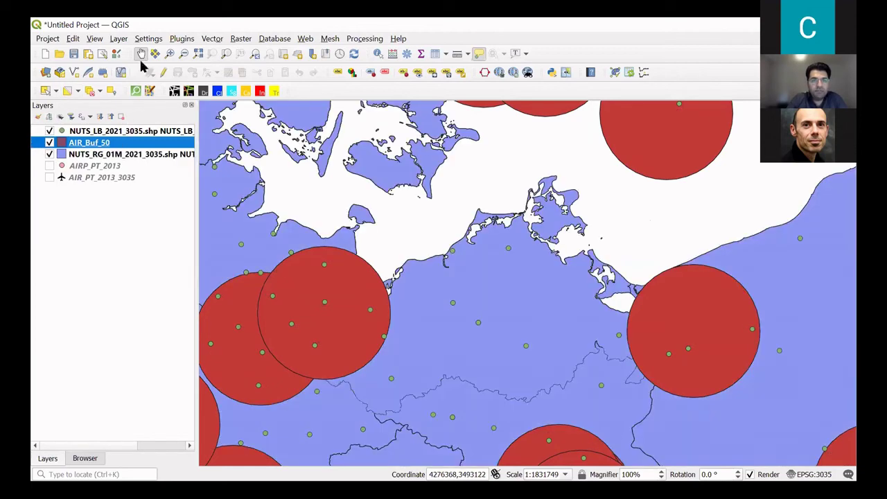
- Set up Count Points in Polygon with AIR_Buf_50 as polygons and NUTS_LB_2021_3035 as points, keeping the count field name NUMPOINTS
left_click(212, 39)
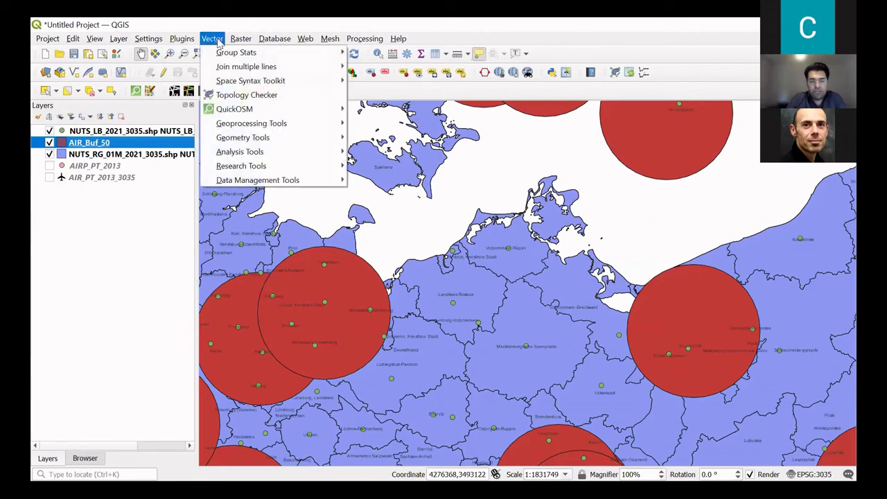
mouse_move(240, 43)
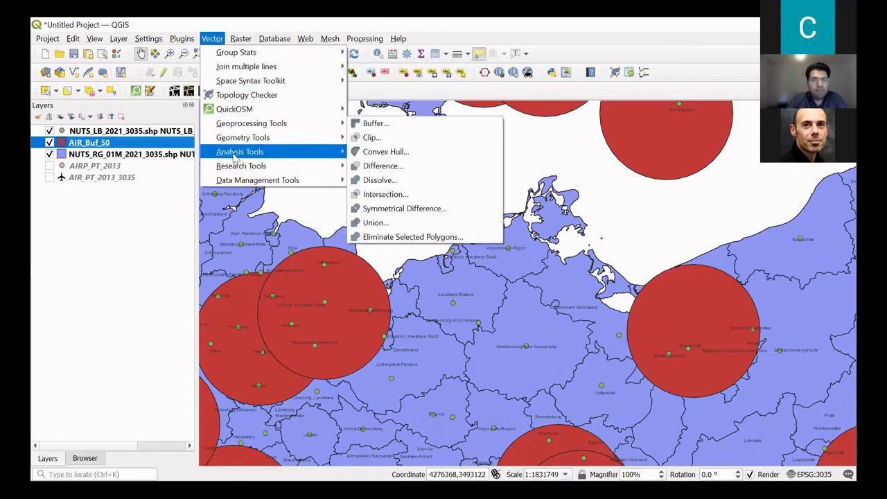
mouse_move(261, 158)
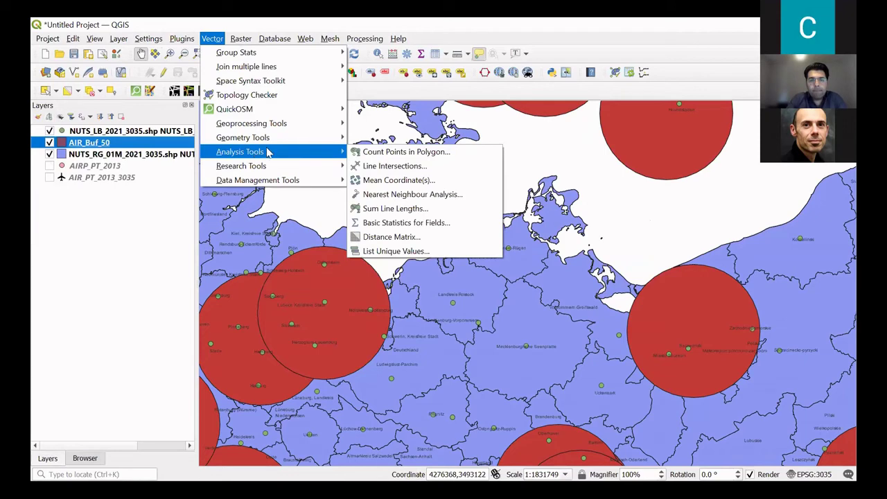
left_click(434, 154)
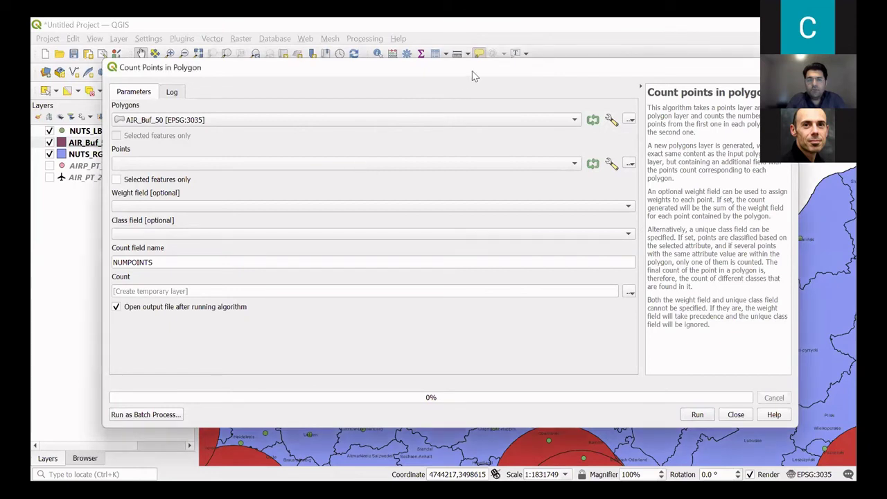
left_click_drag(474, 76, 534, 83)
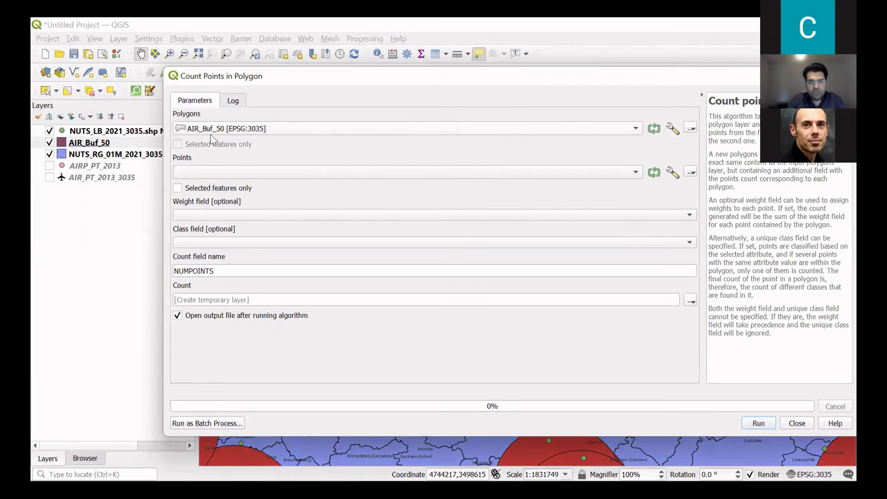
left_click(193, 173)
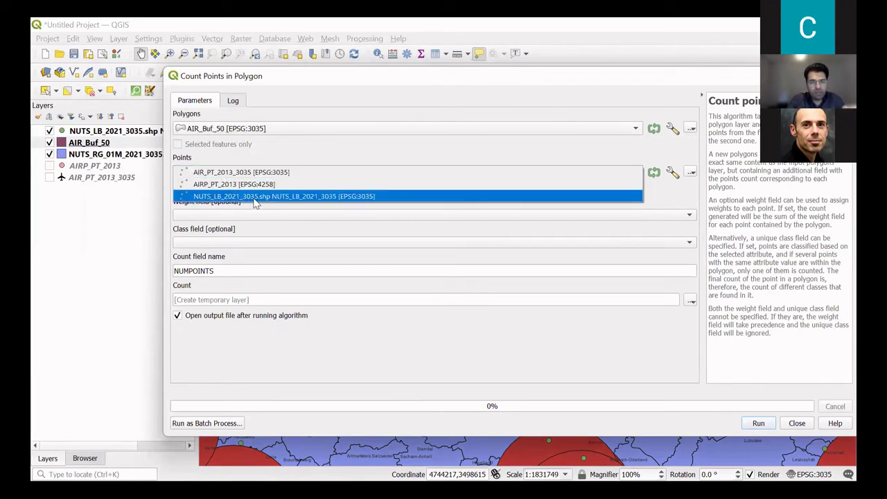
left_click(333, 199)
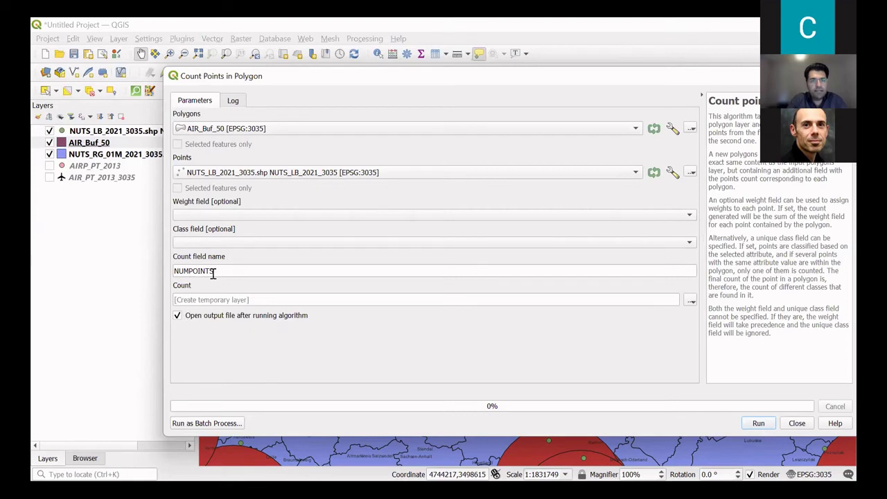
left_click_drag(219, 271, 173, 271)
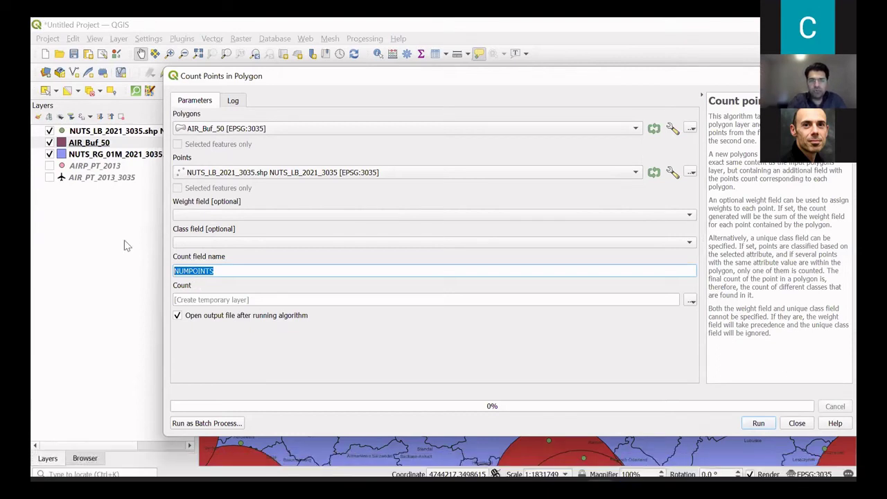
left_click(237, 289)
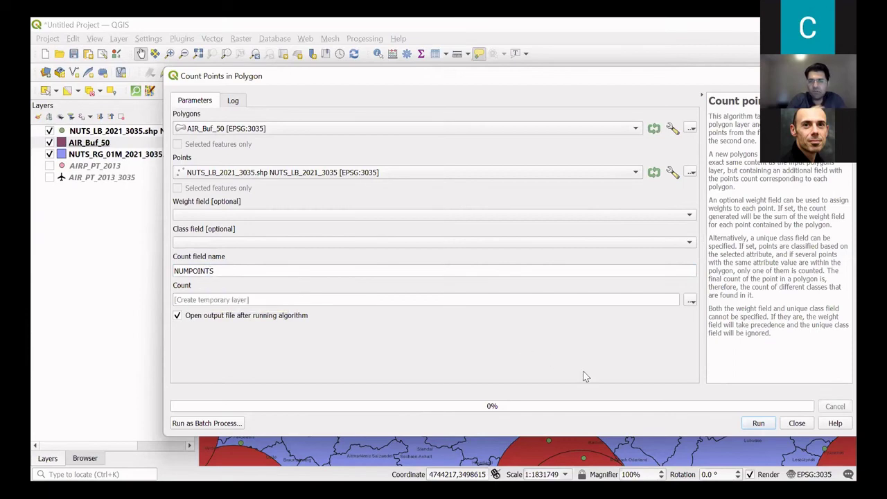
- Run the point count with its output saved as a shapefile named Air_Count_NUTS, and close the tool dialog
left_click(691, 301)
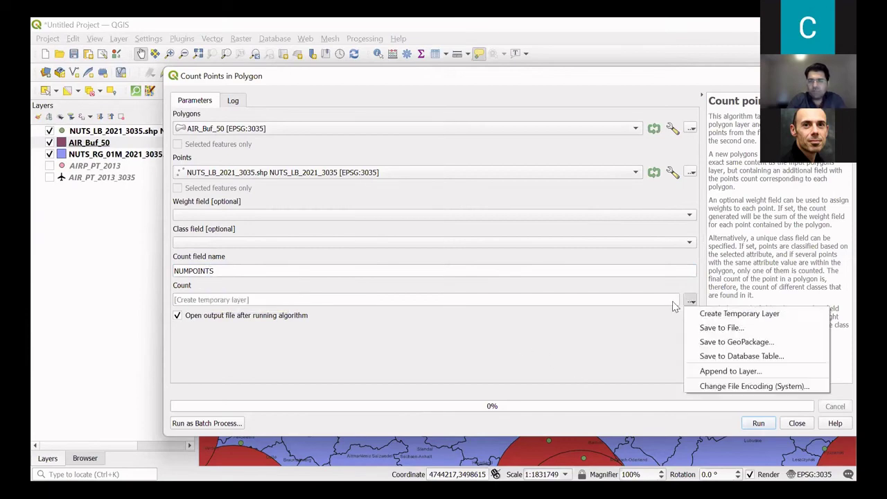
left_click(709, 328)
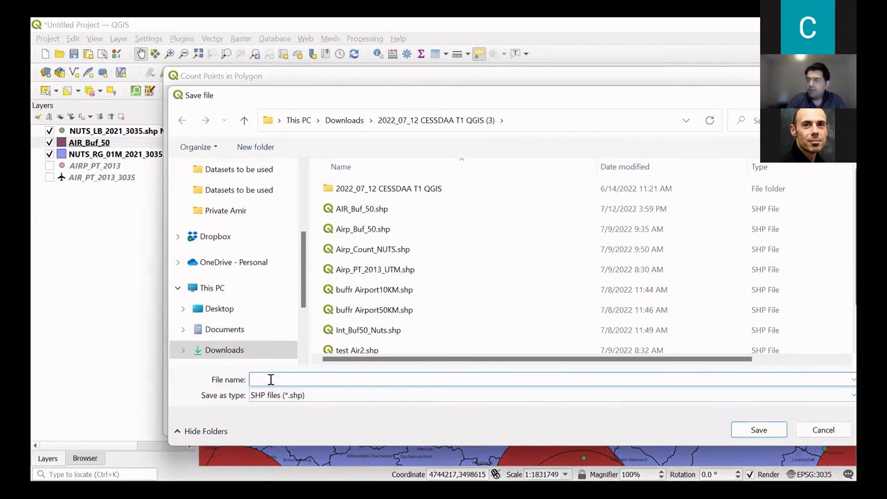
type("Ai")
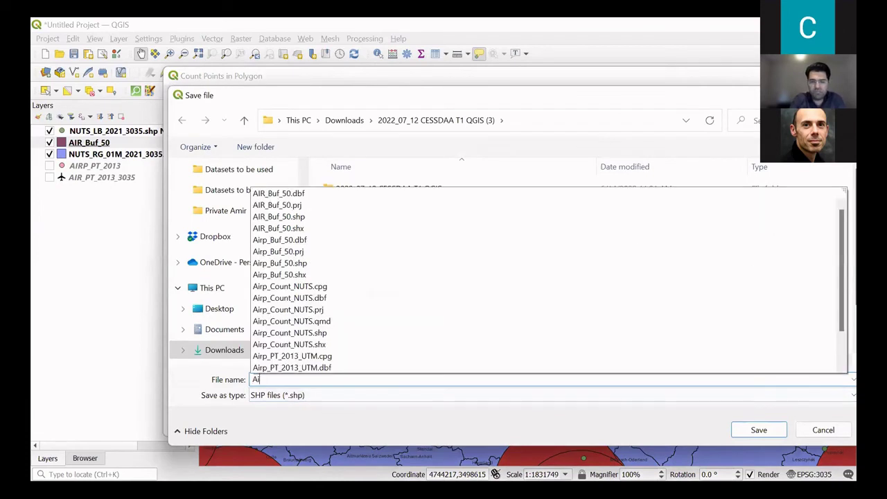
type("r")
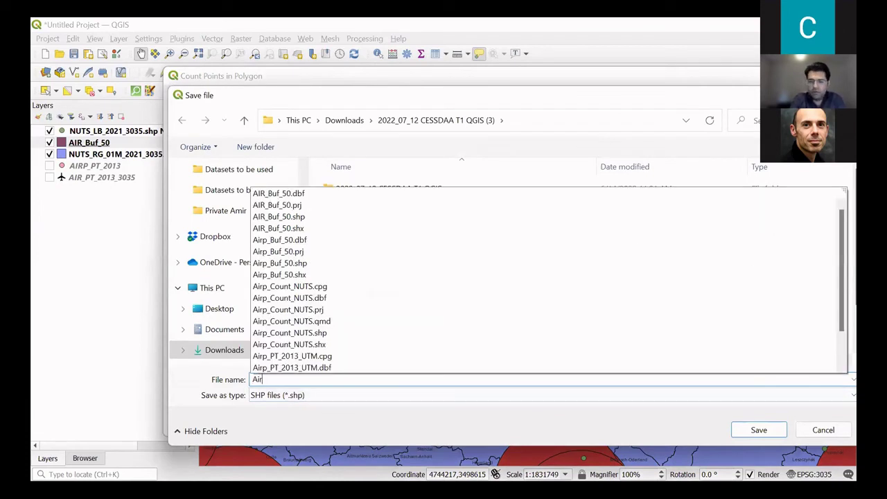
type("_CountNUTS")
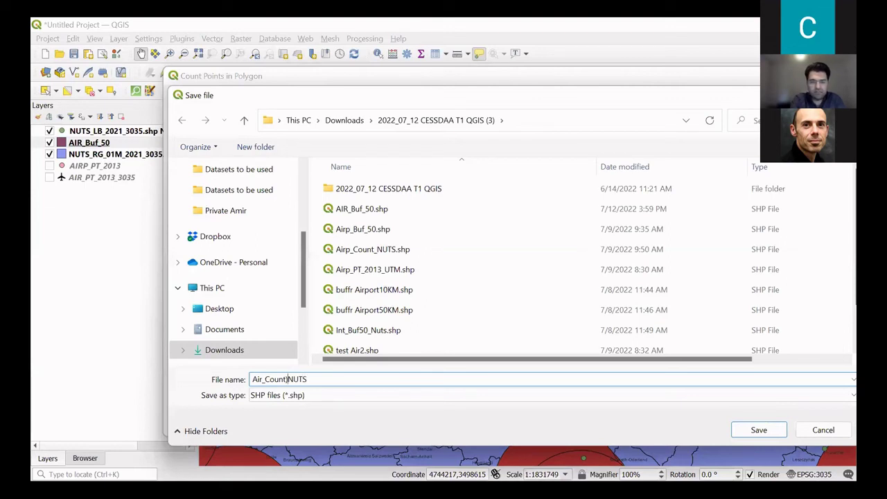
type("_")
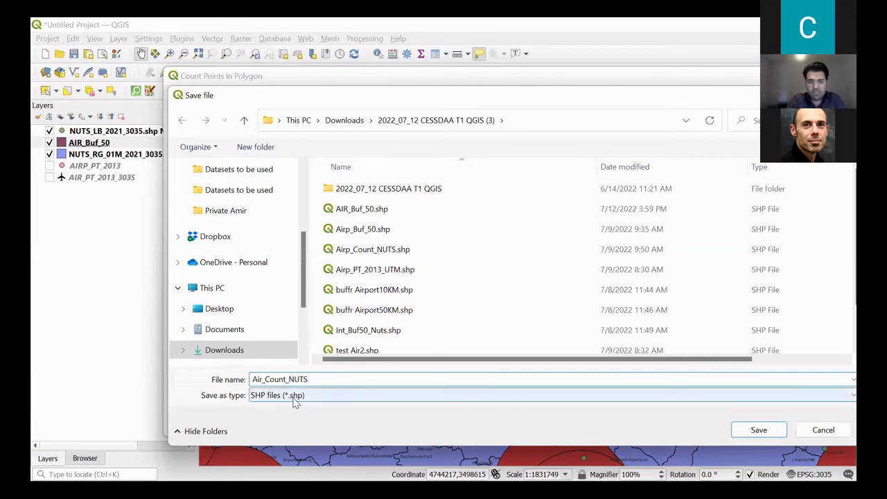
left_click(759, 428)
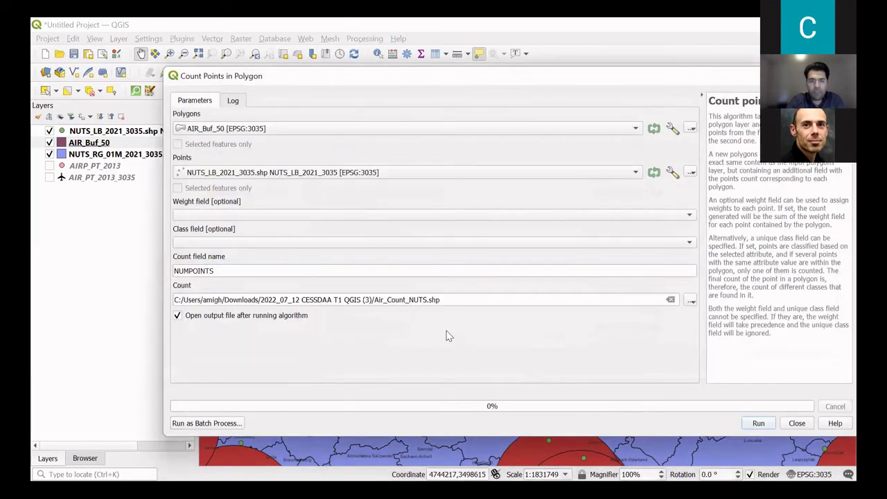
left_click(758, 423)
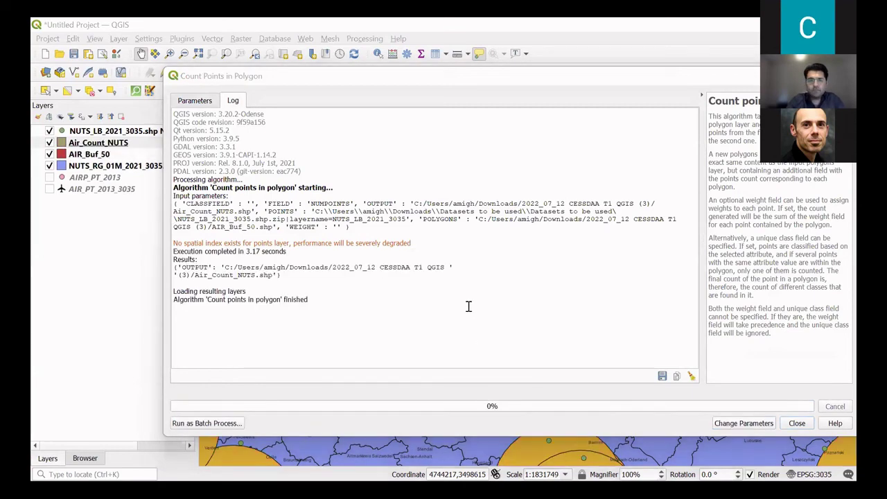
left_click(795, 417)
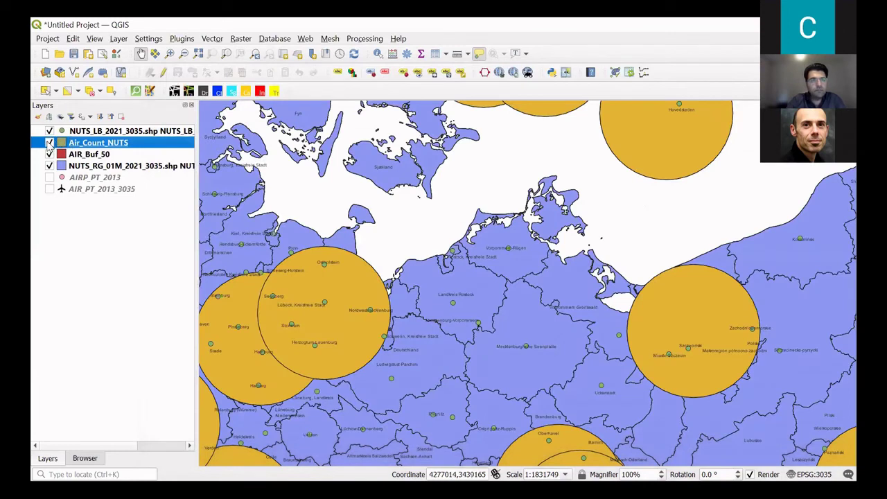
- Hide the AIR_Buf_50, NUTS_RG_01M_2021_3035 and NUTS_LB_2021_3035 layers so only Air_Count_NUTS is displayed
left_click(50, 154)
left_click(49, 165)
left_click(49, 130)
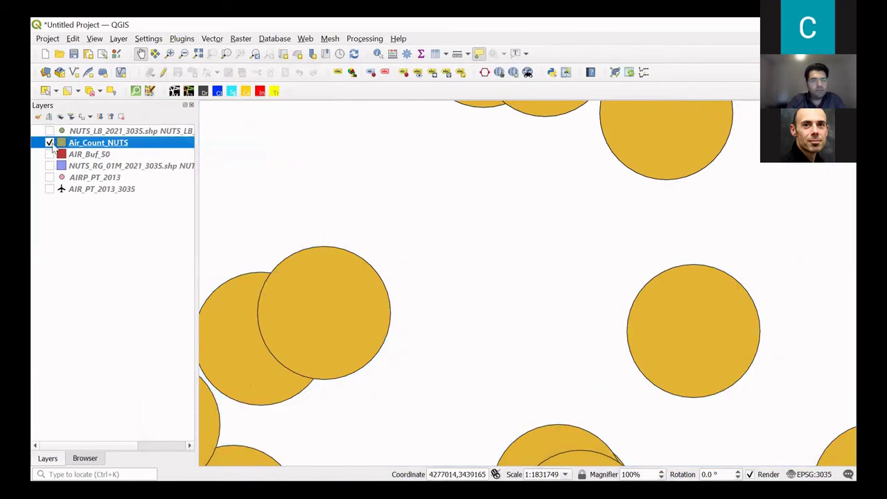
scroll(437, 177, "down", 2)
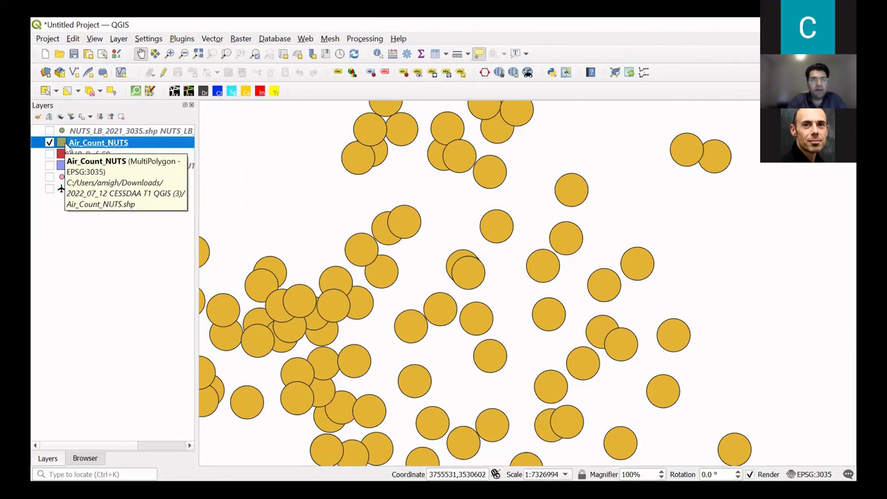
- Open the Air_Count_NUTS attribute table, examine its NUMPOINTS field, and close the table
right_click(110, 143)
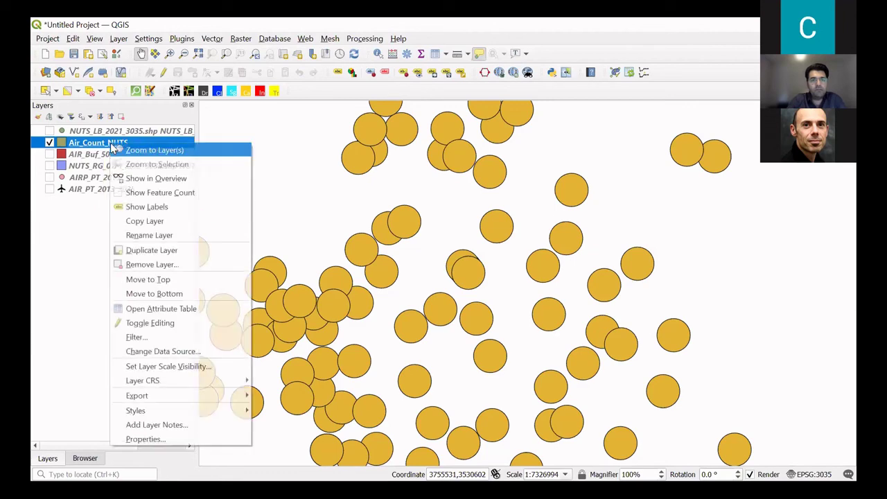
left_click(154, 310)
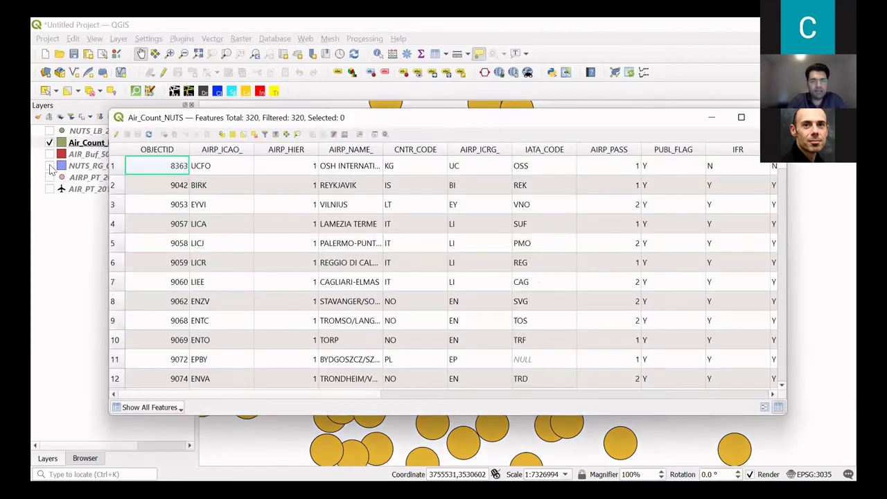
left_click_drag(313, 397, 439, 396)
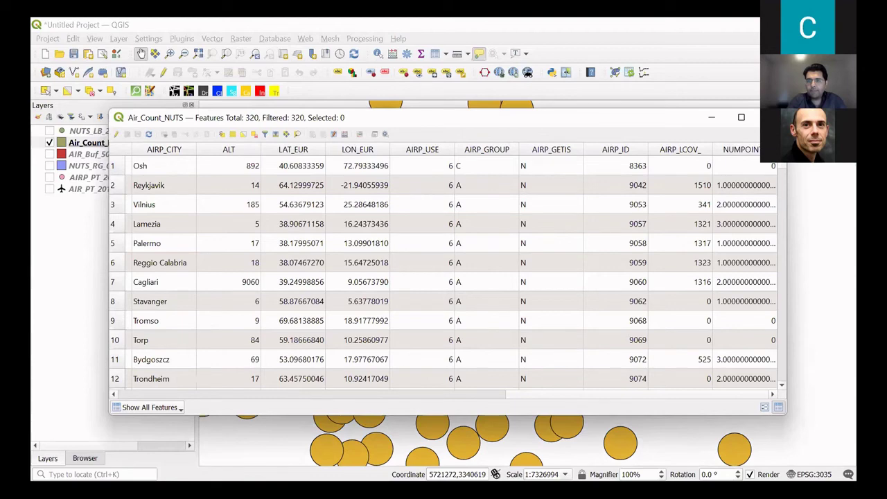
left_click(770, 118)
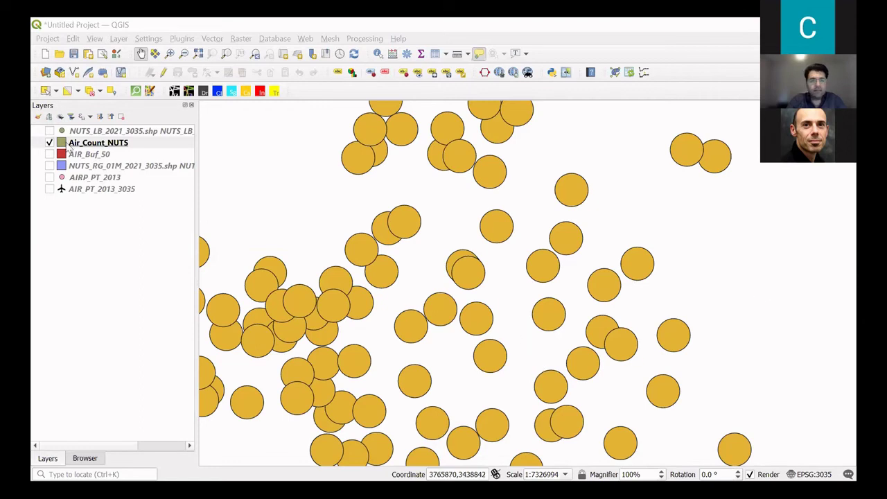
- Rename the NUMPOINTS field of the Air_Count_NUTS layer to Num_NUTS in the layer's field properties and apply the change
right_click(95, 144)
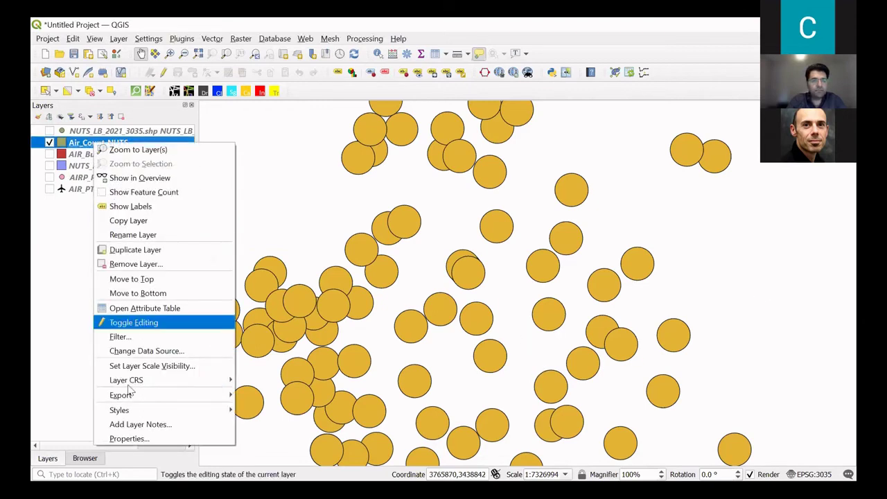
left_click(132, 439)
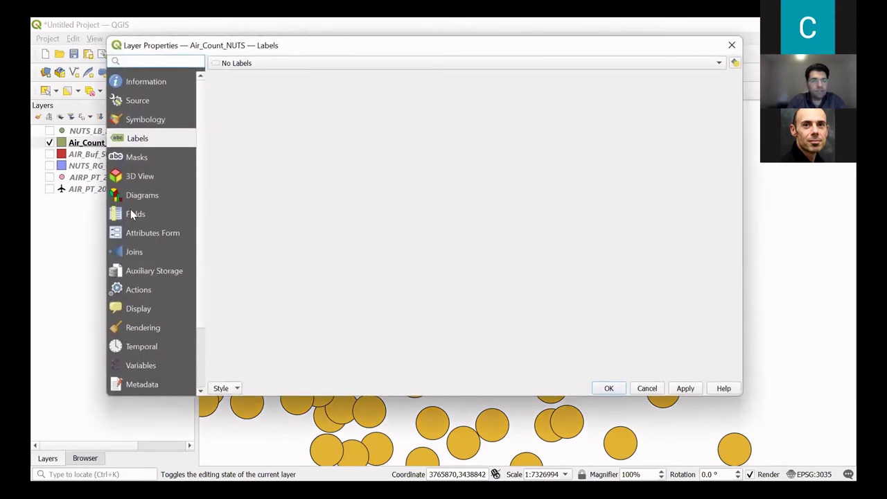
left_click(134, 213)
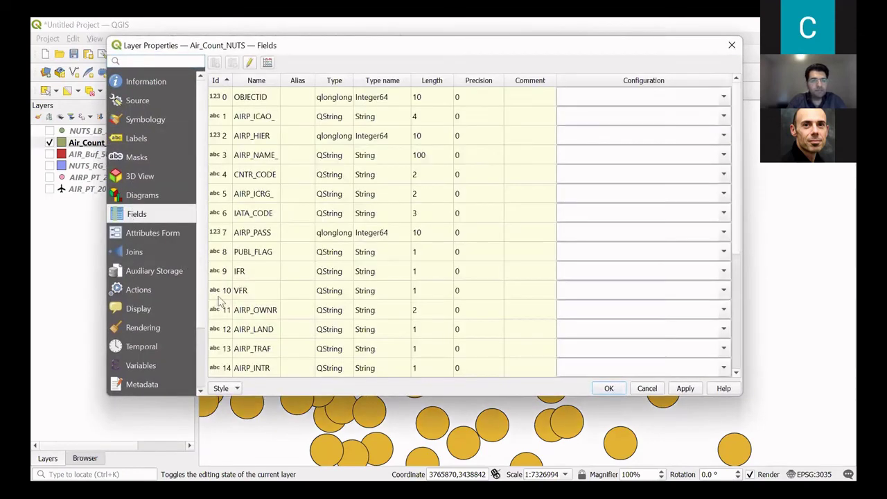
left_click(249, 62)
left_click(250, 63)
scroll(273, 316, "down", 3)
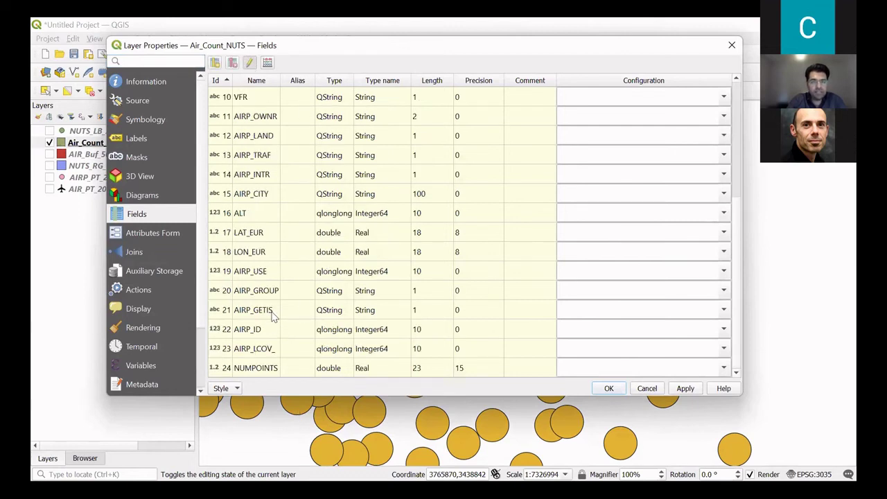
double_click(255, 369)
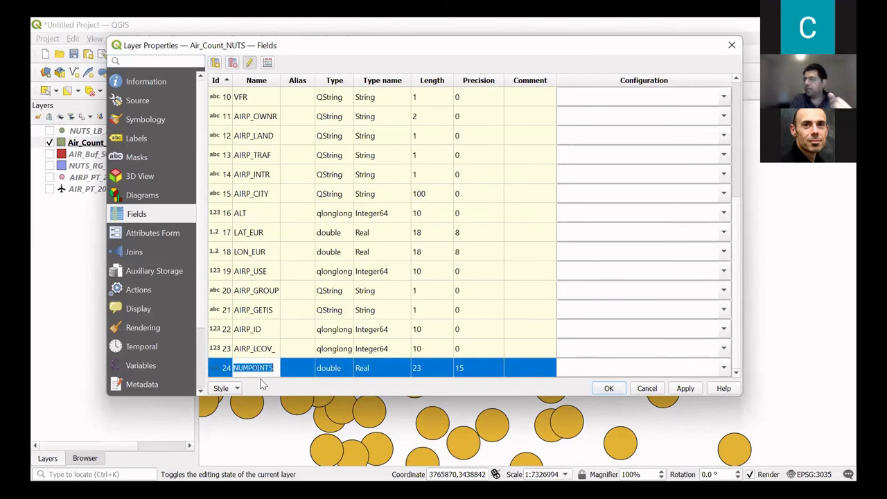
type("Num_NUTS")
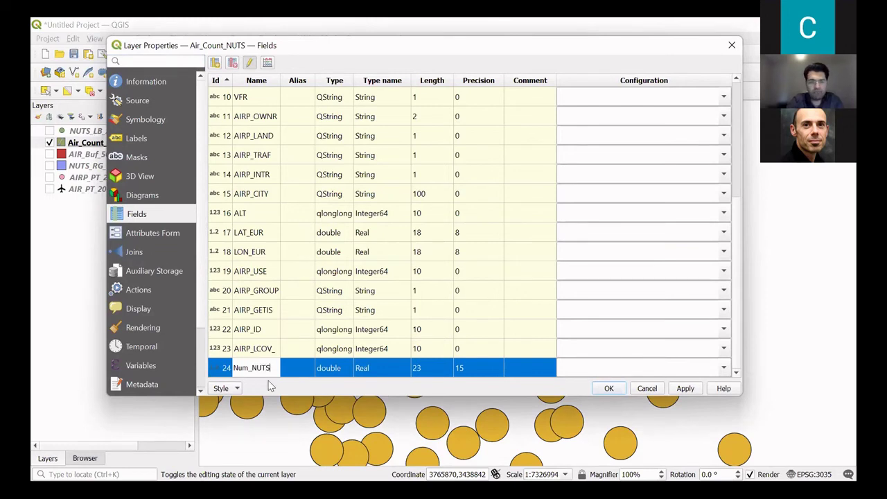
left_click(686, 389)
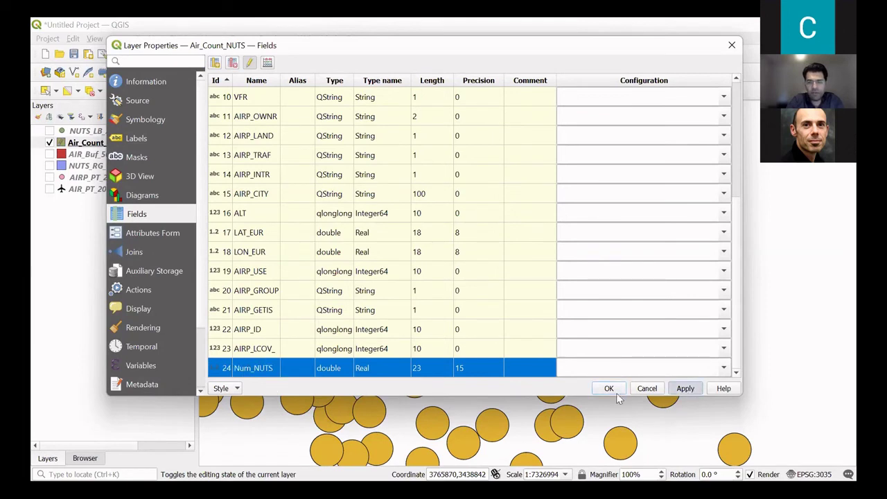
- End the field editing session with the changes to Air_Count_NUTS saved, and close the layer properties
left_click(250, 63)
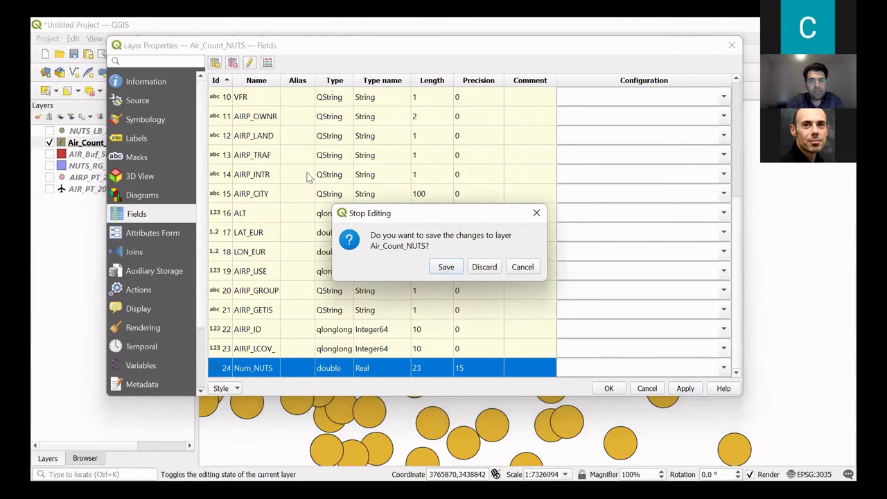
left_click(446, 268)
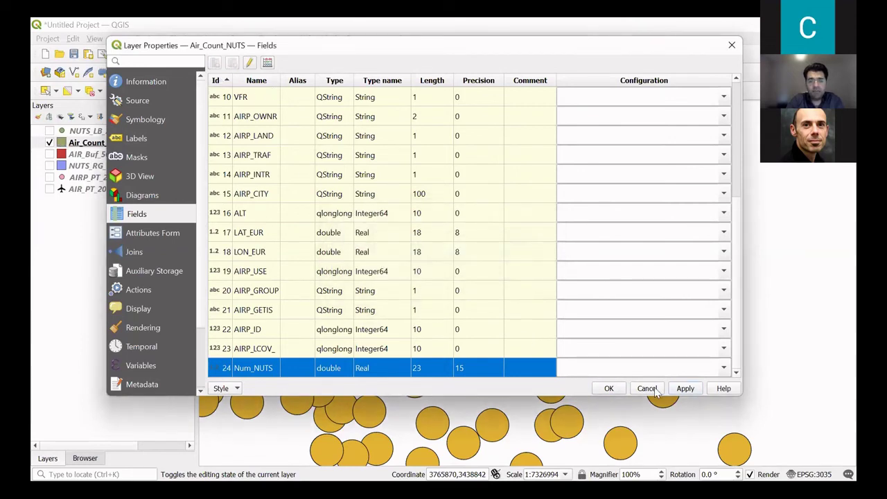
left_click(609, 388)
- Check the Num_NUTS column in the Air_Count_NUTS attribute table and close the table
right_click(120, 142)
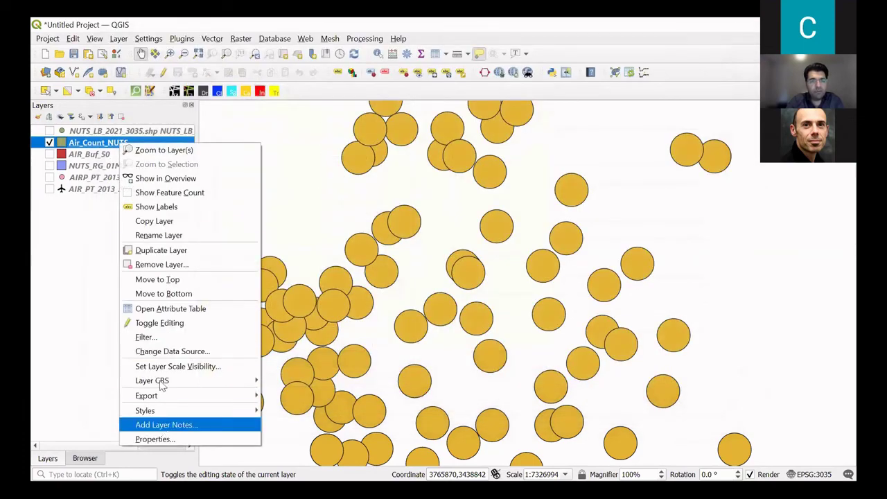
left_click(155, 309)
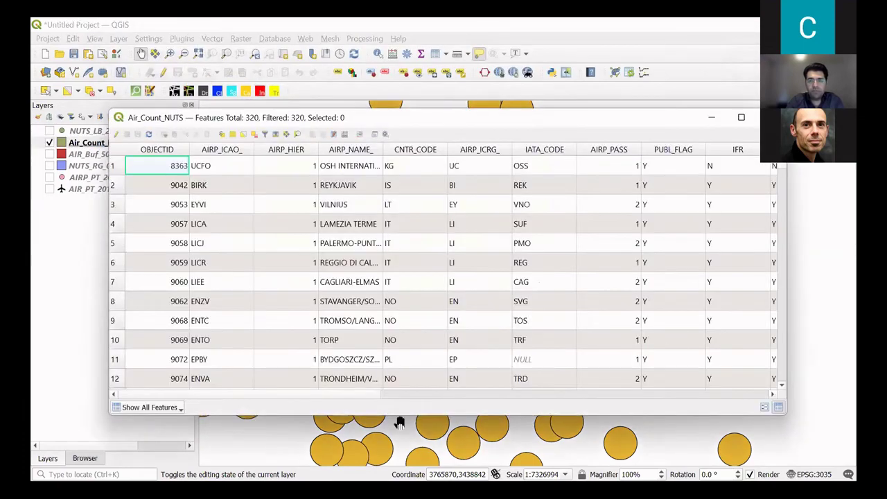
left_click(454, 393)
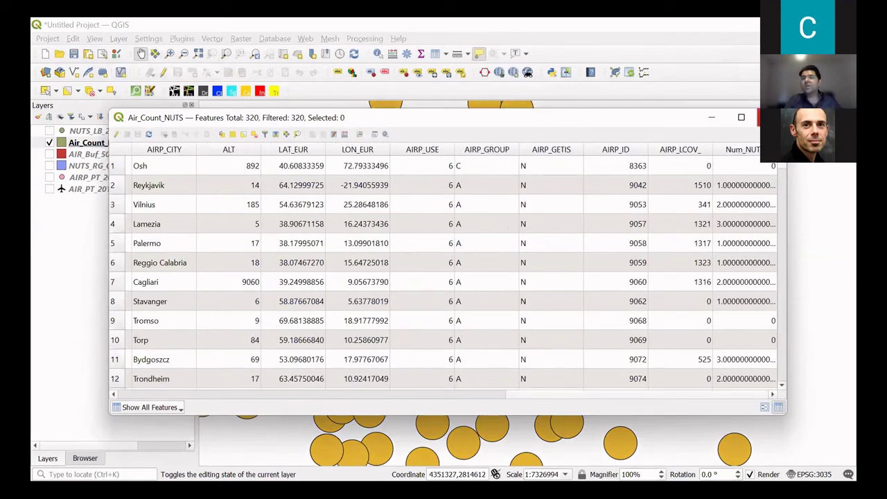
key("alt+F4")
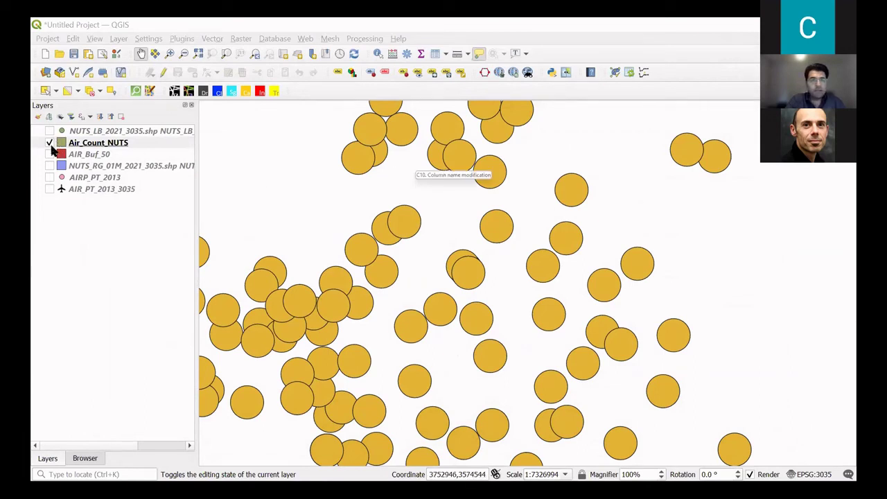
- Display the NUTS_RG_01M_2021_3035 regions beneath the Air_Count_NUTS buffers, with Europe in view
left_click(49, 166)
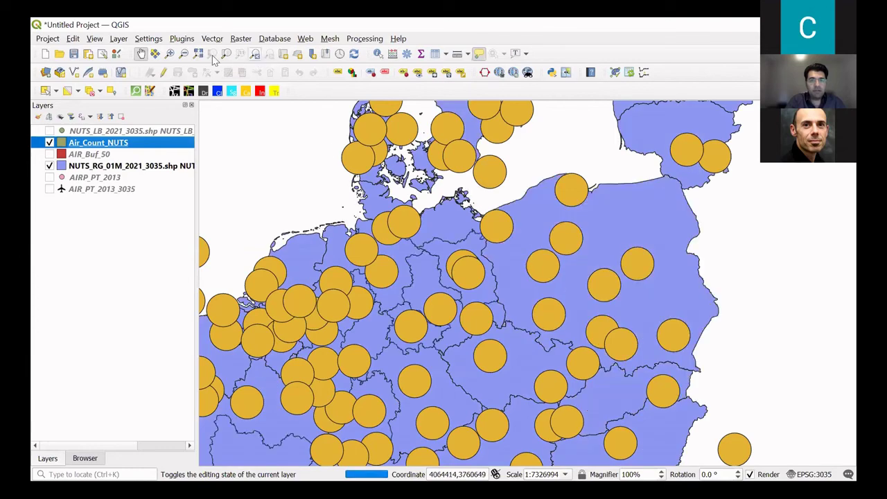
scroll(534, 217, "down", 3)
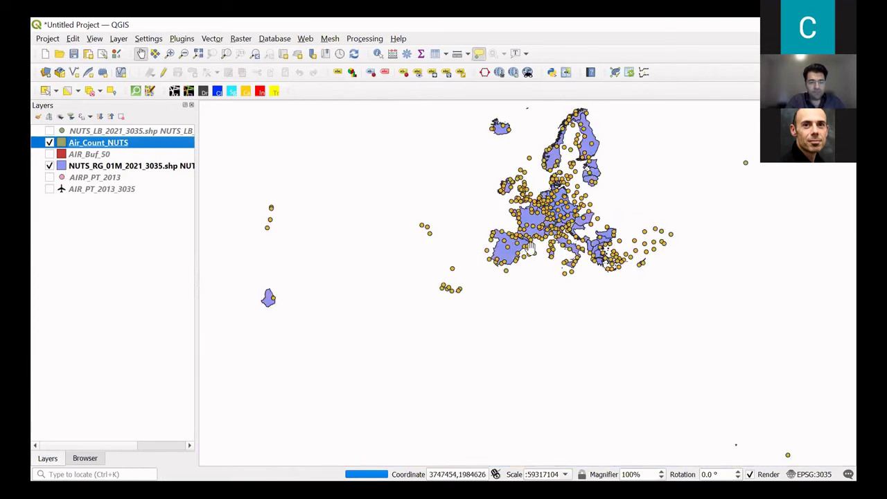
scroll(534, 217, "up", 1)
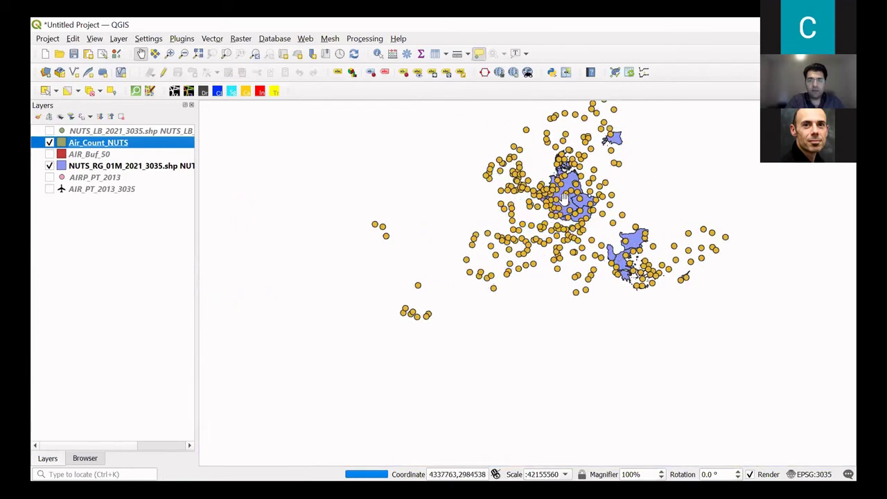
left_click_drag(561, 201, 501, 286)
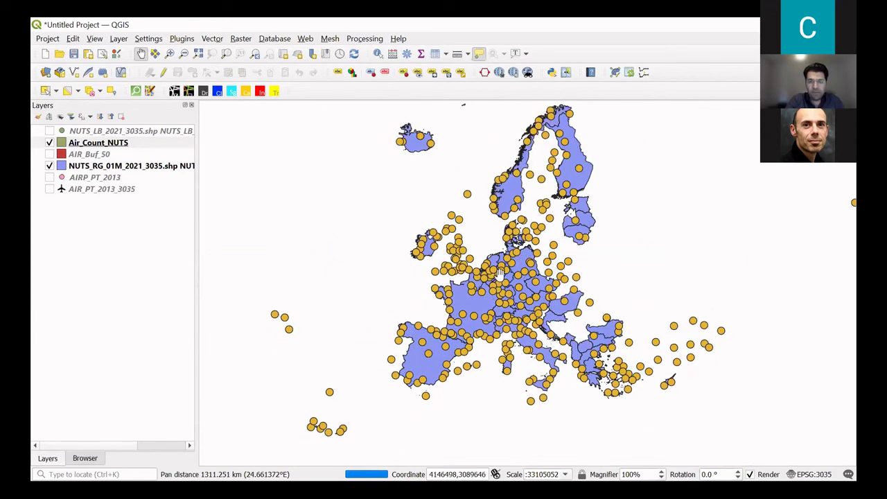
scroll(500, 285, "up", 1)
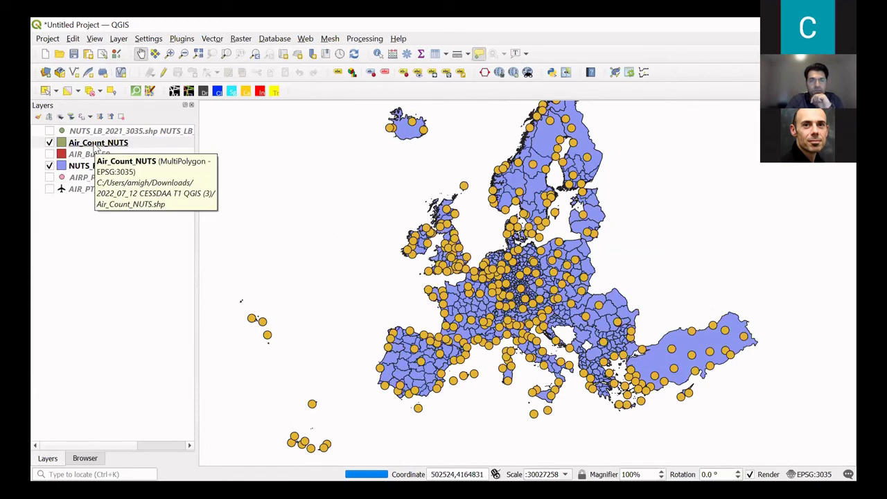
- Set the Air_Count_NUTS symbology to Graduated, using the Num_NUTS field as its value
right_click(82, 155)
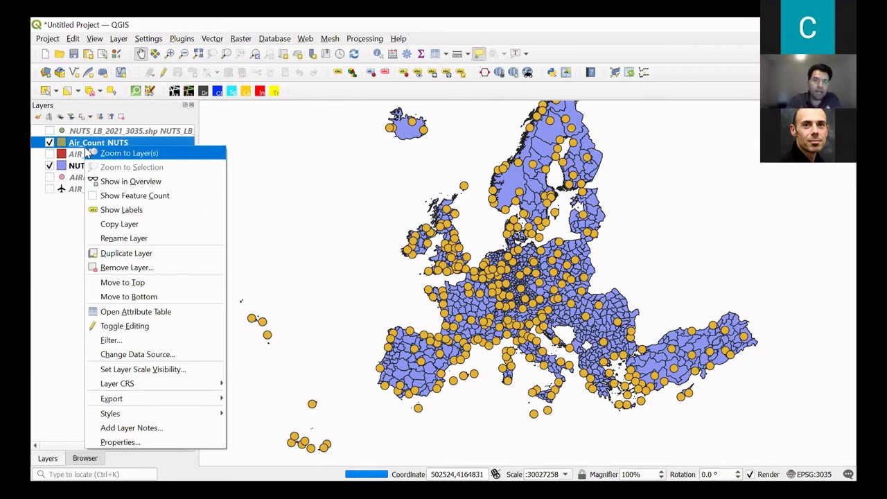
left_click(114, 442)
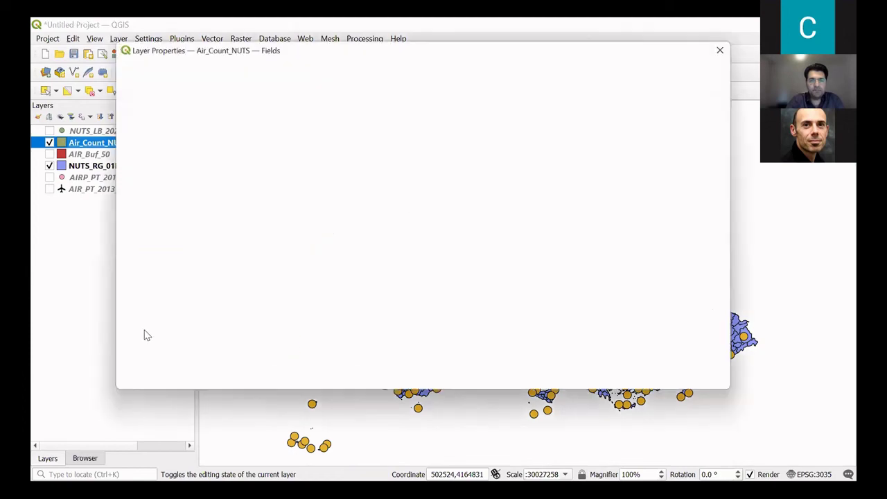
left_click(150, 122)
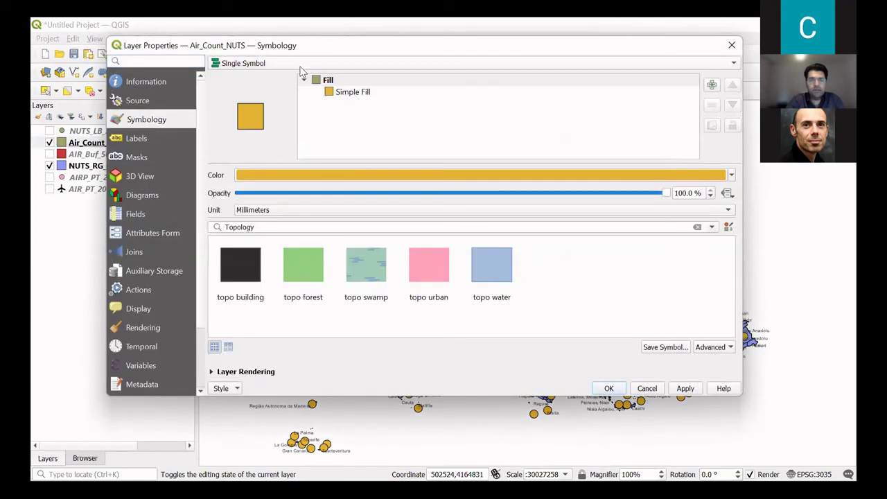
left_click(274, 63)
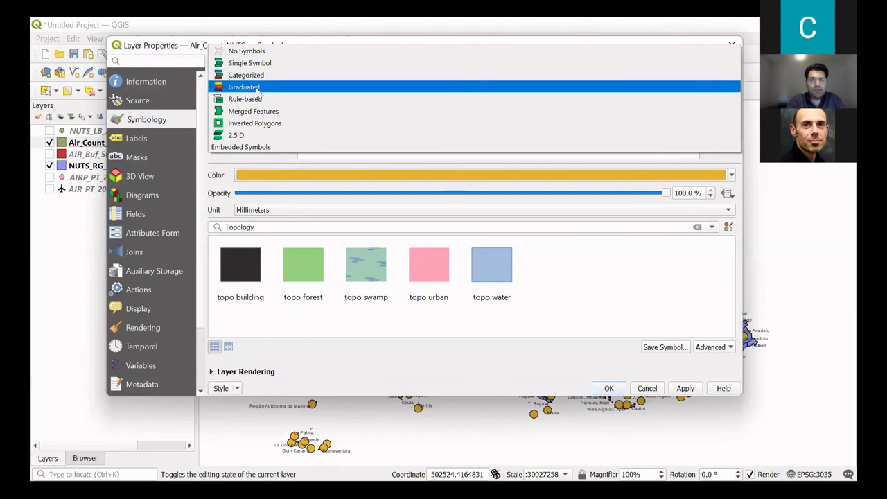
left_click(252, 88)
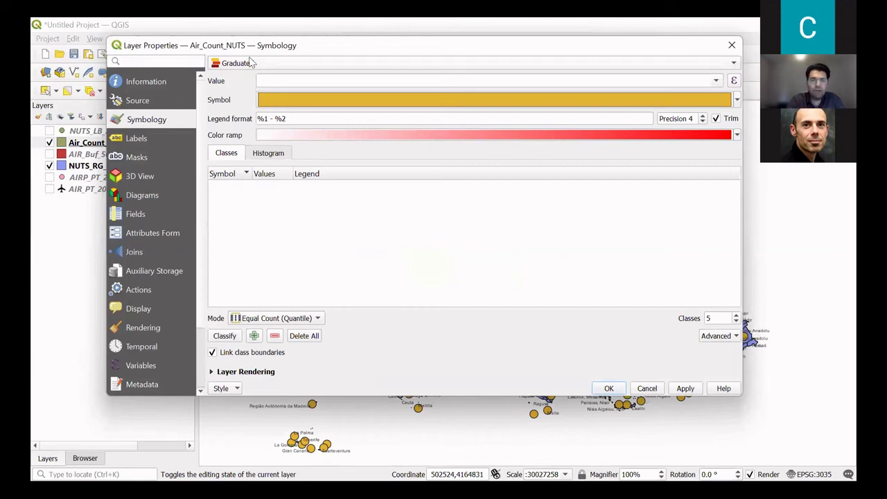
left_click(253, 62)
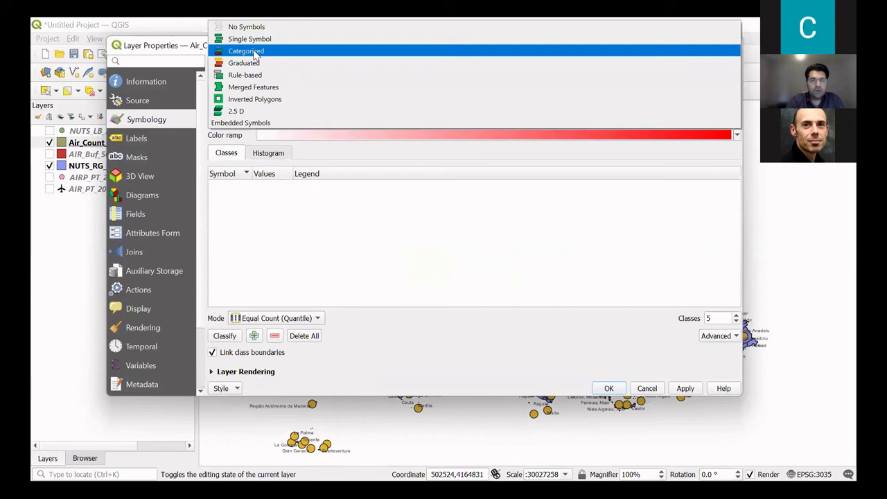
left_click(254, 63)
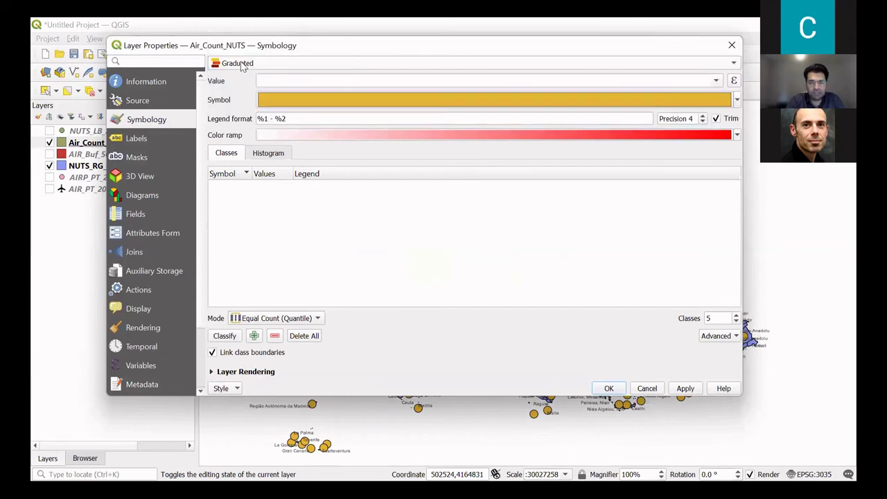
left_click(716, 81)
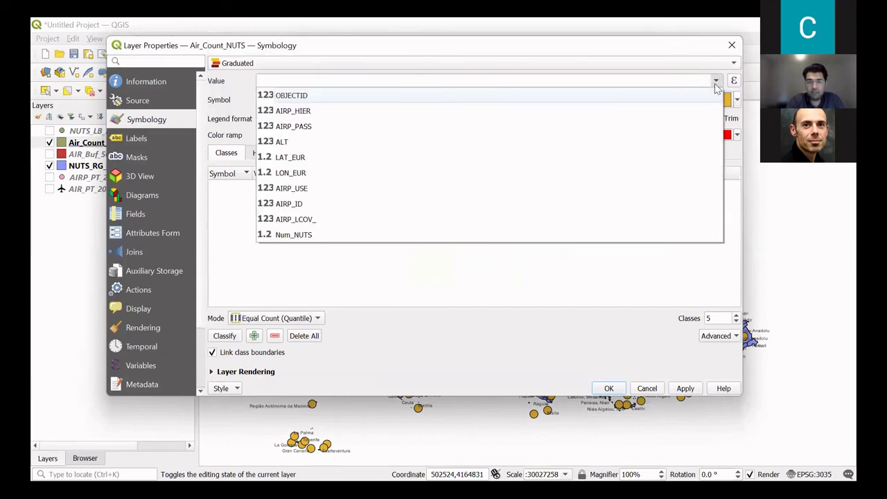
left_click(292, 237)
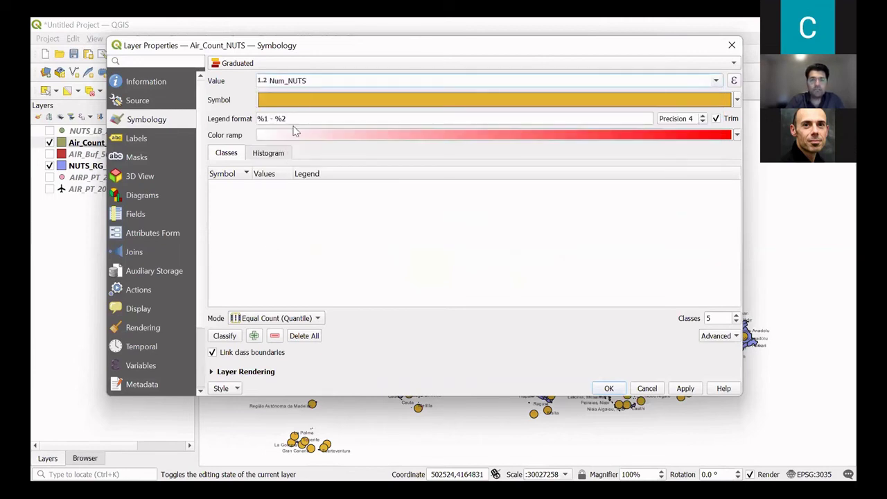
- Classify the Num_NUTS values into 6 classes with the Natural Breaks (Jenks) mode
left_click(736, 317)
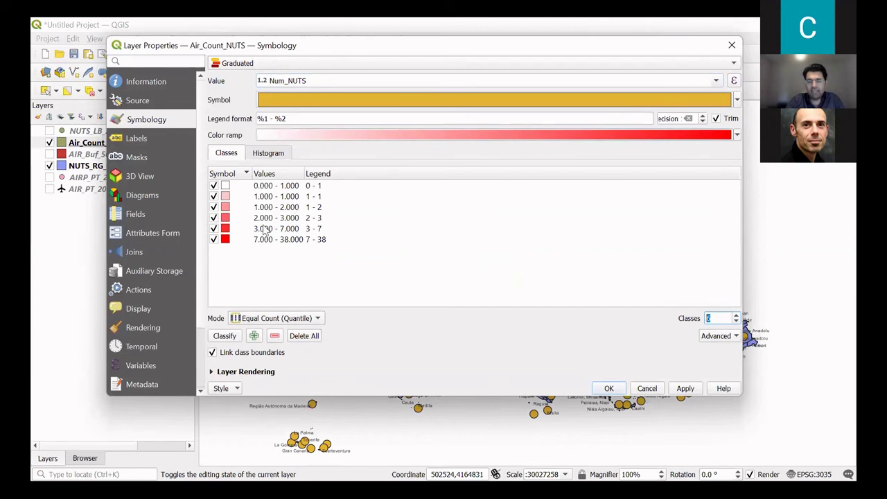
left_click(228, 339)
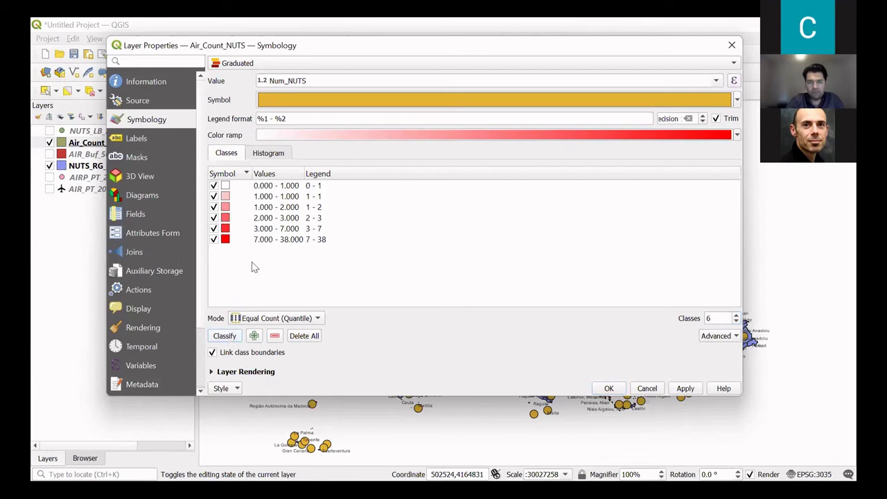
left_click(308, 318)
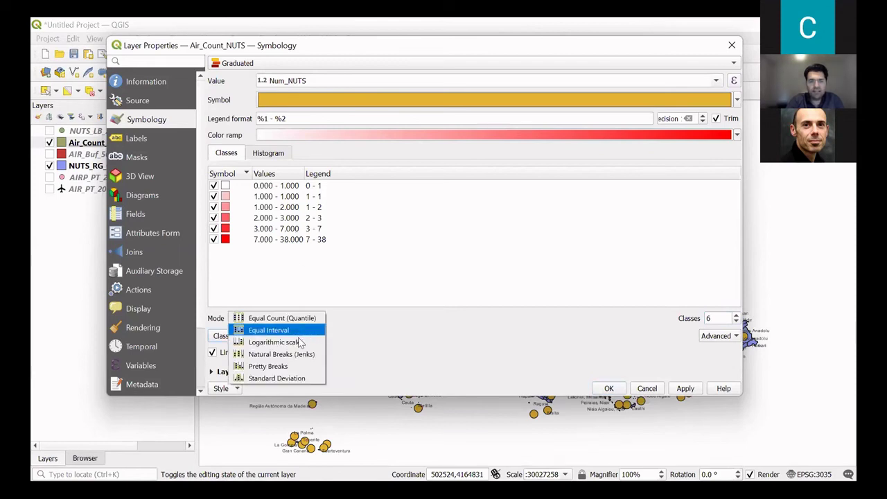
left_click(281, 355)
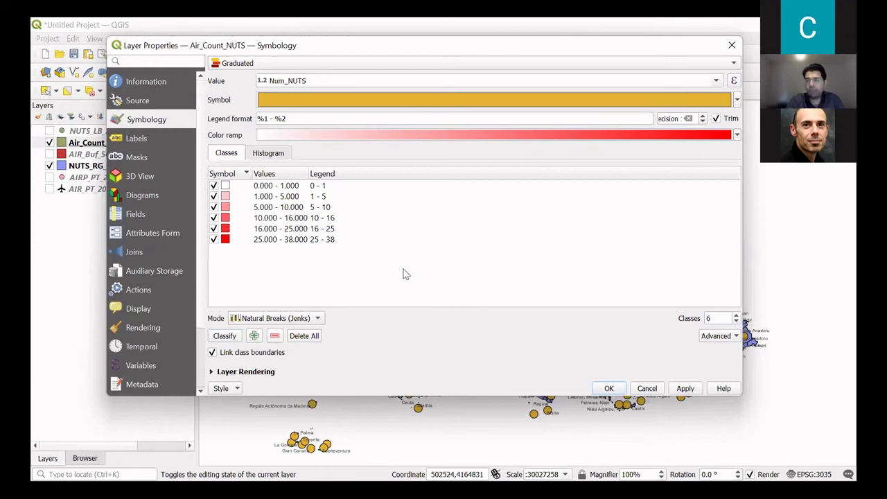
- Try the Equal Count (Quantile) mode to compare its class ranges, and return to Natural Breaks (Jenks)
left_click(317, 318)
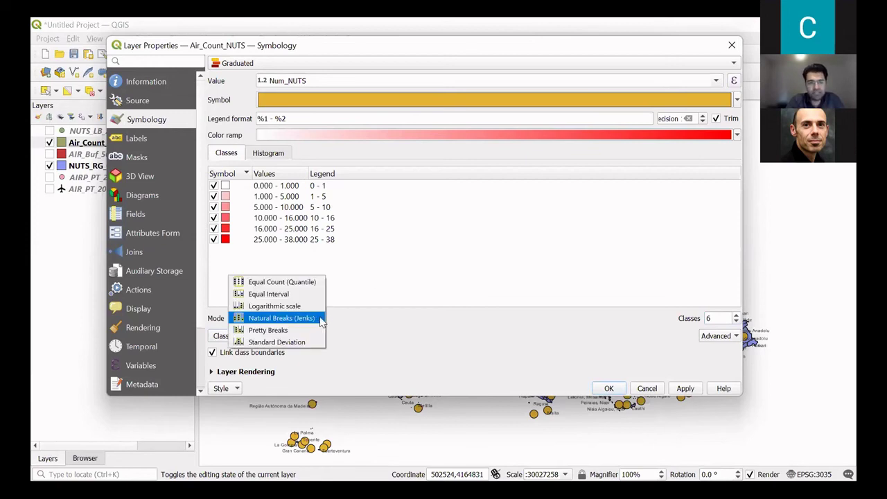
left_click(278, 282)
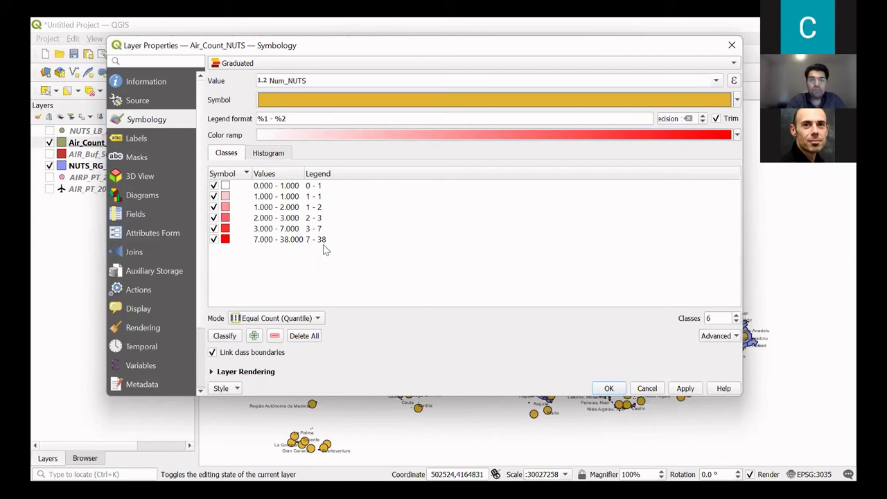
left_click(318, 318)
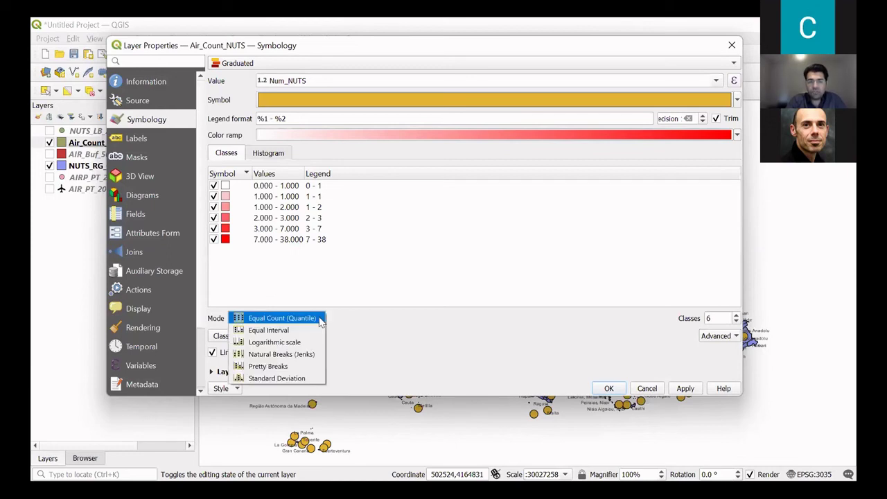
left_click(284, 354)
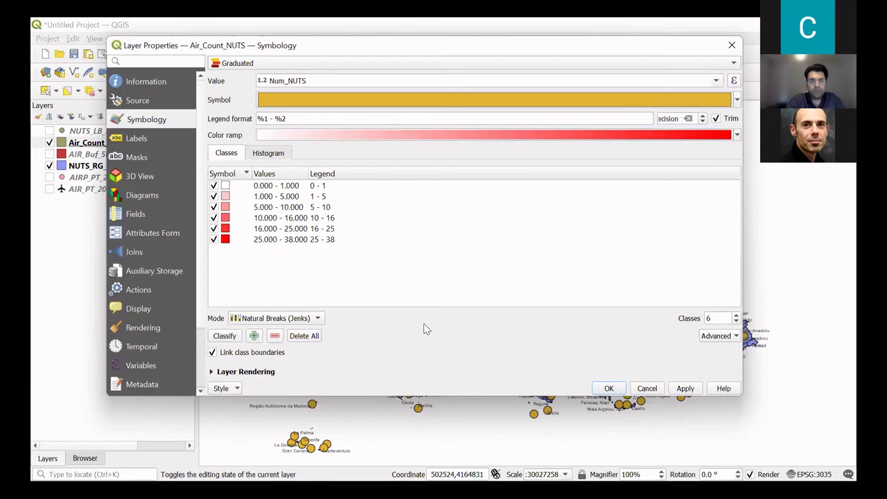
- Apply the Reds color ramp to the six Air_Count_NUTS classes and check the recoloured buffers on the map
left_click(737, 135)
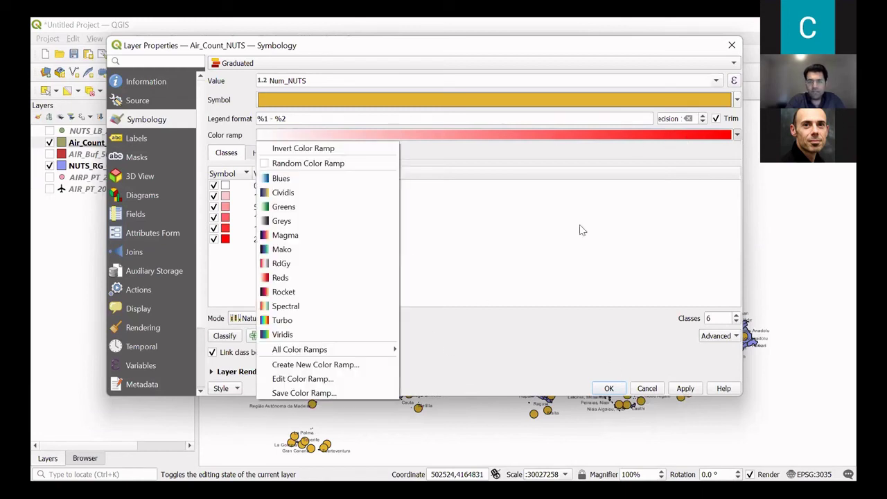
left_click(293, 279)
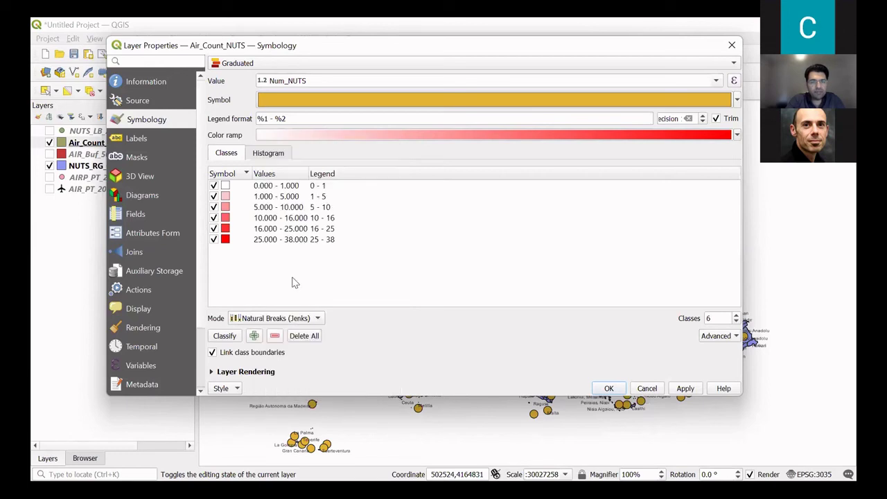
left_click(687, 389)
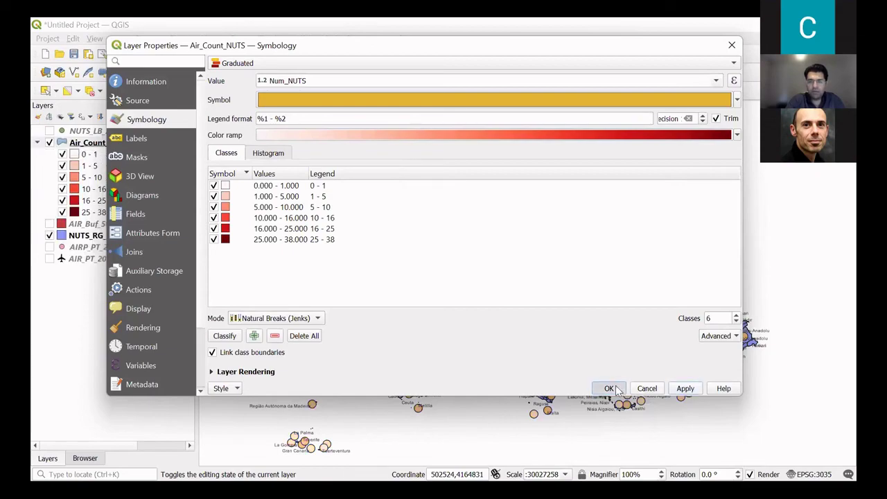
left_click(609, 389)
scroll(539, 236, "up", 1)
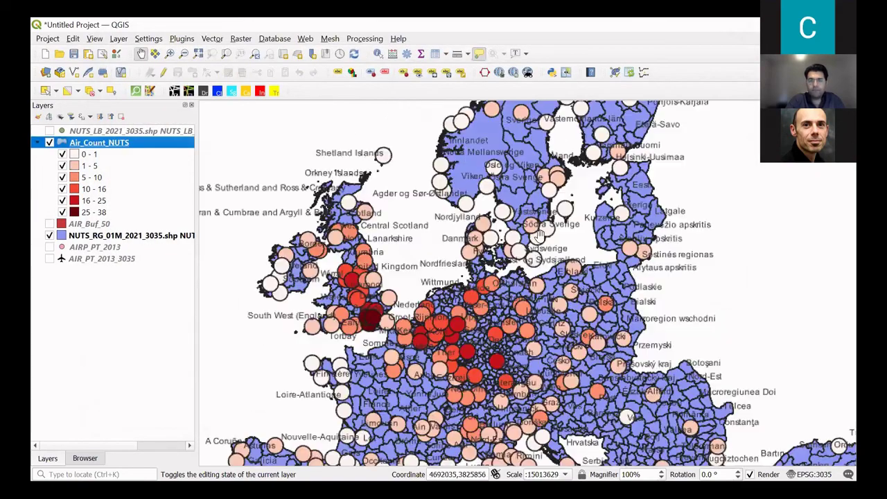
scroll(539, 236, "down", 1)
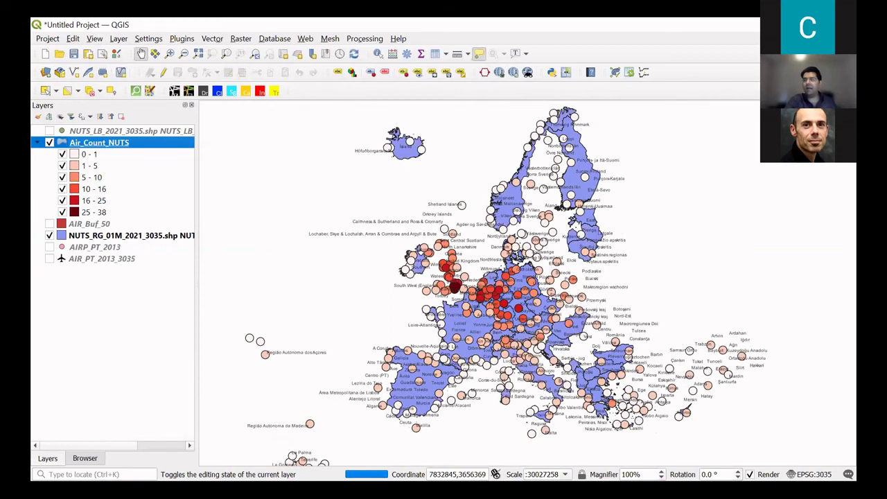
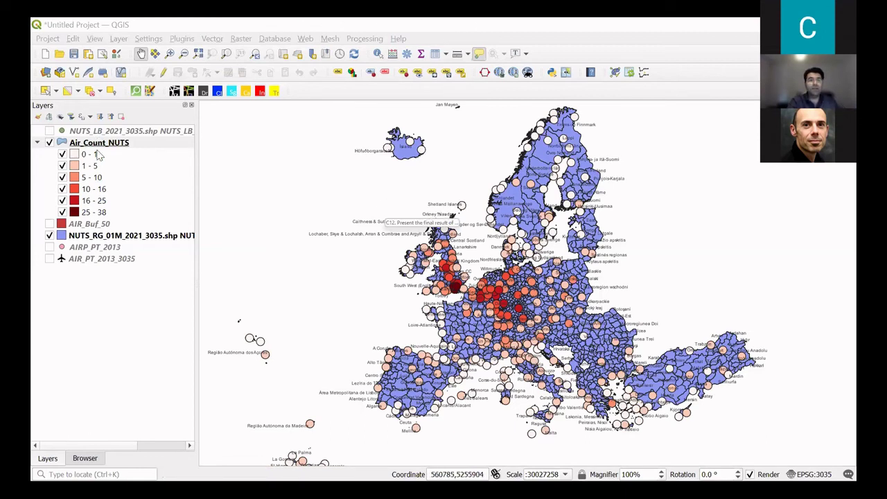
- Save the project in the Downloads folder as a QGZ file named Project 12July
left_click(45, 40)
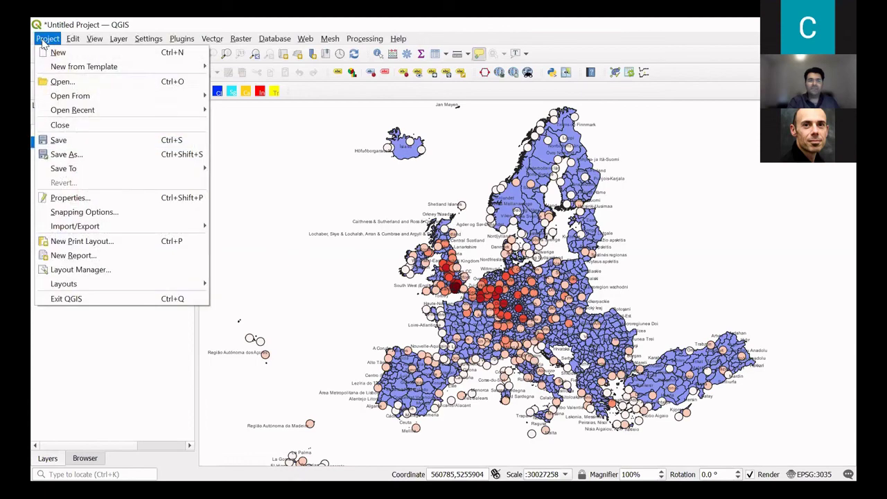
left_click(74, 155)
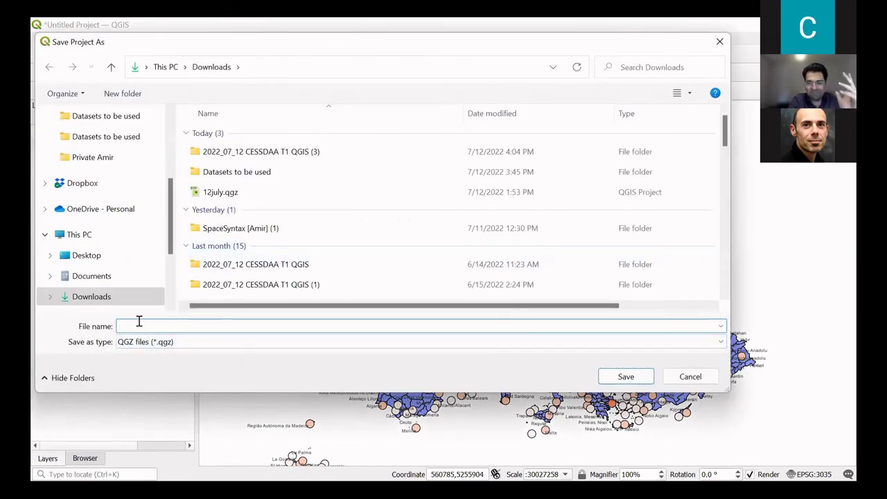
type("PRoje")
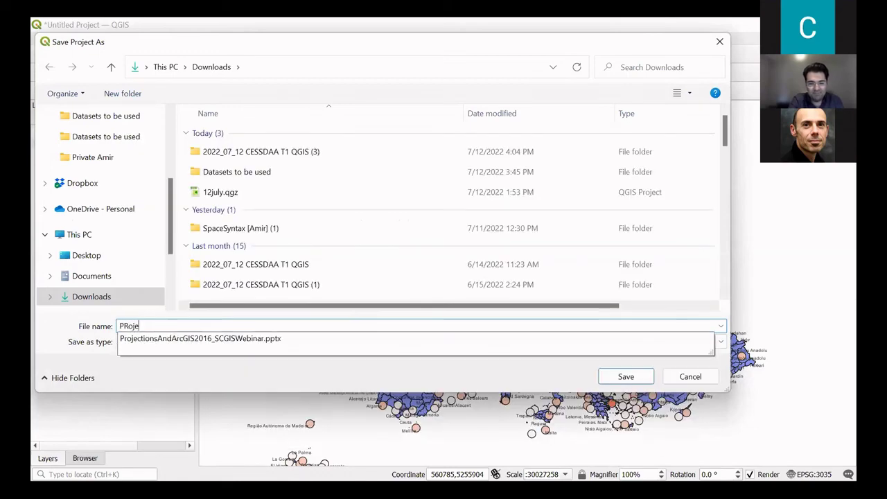
type("ct")
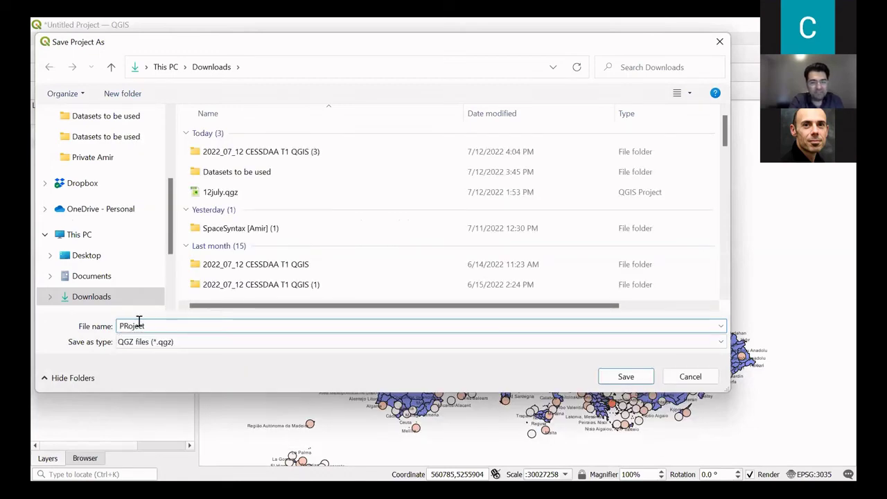
key("BackSpace")
key("BackSpace")
key("BackSpace")
key("BackSpace")
key("BackSpace")
key("BackSpace")
type("ro")
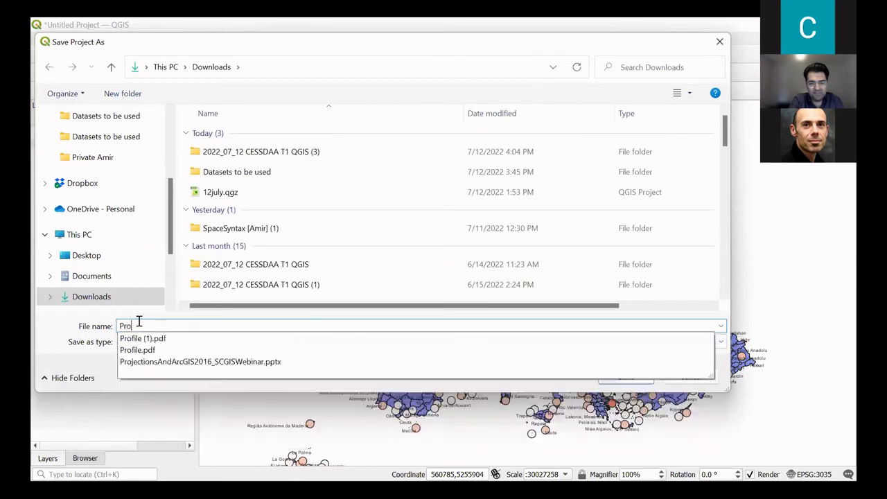
type("ject 12Jul")
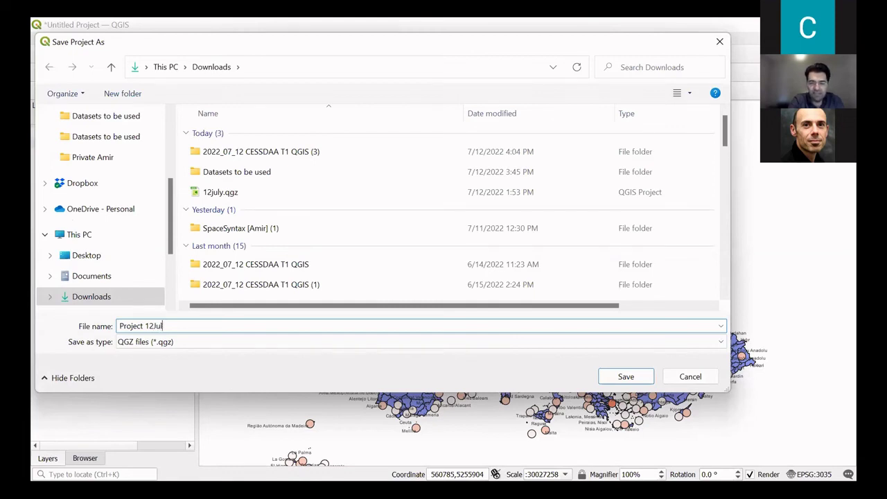
type("y")
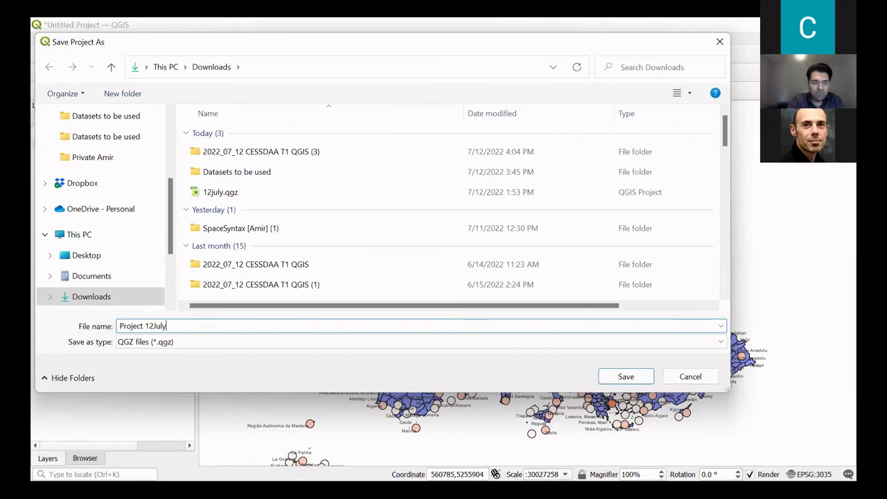
left_click(615, 381)
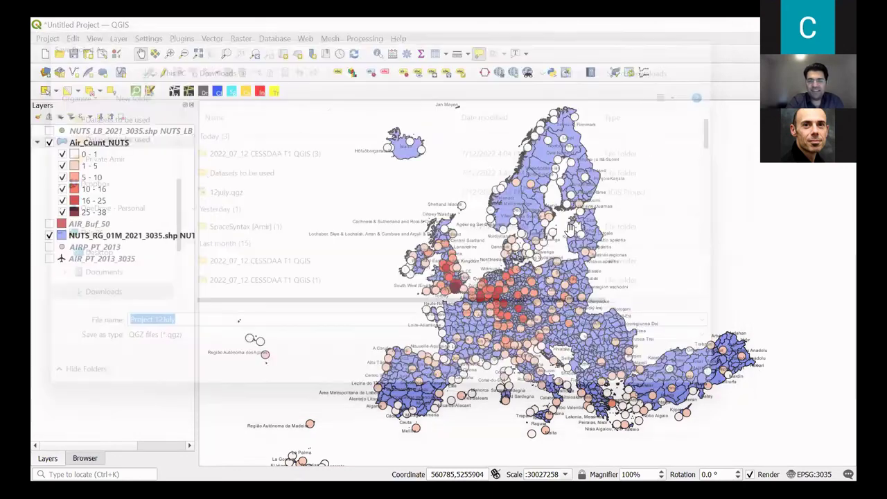
- Try Categorized symbology on Air_Count_NUTS, classifying the Num_NUTS field by unique values, and review the resulting categories
right_click(116, 144)
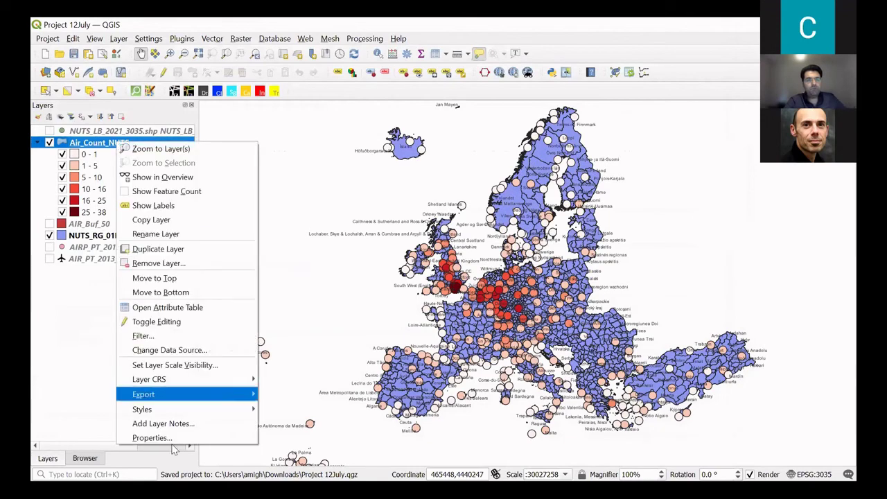
left_click(151, 438)
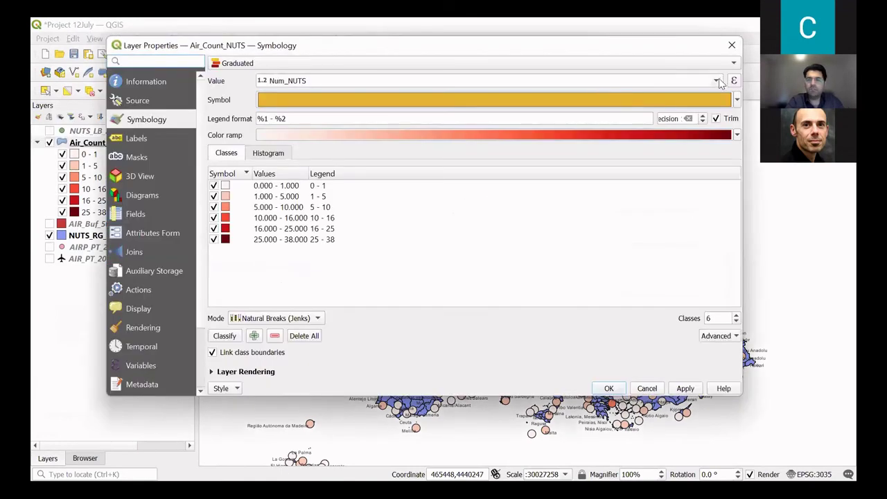
left_click(717, 81)
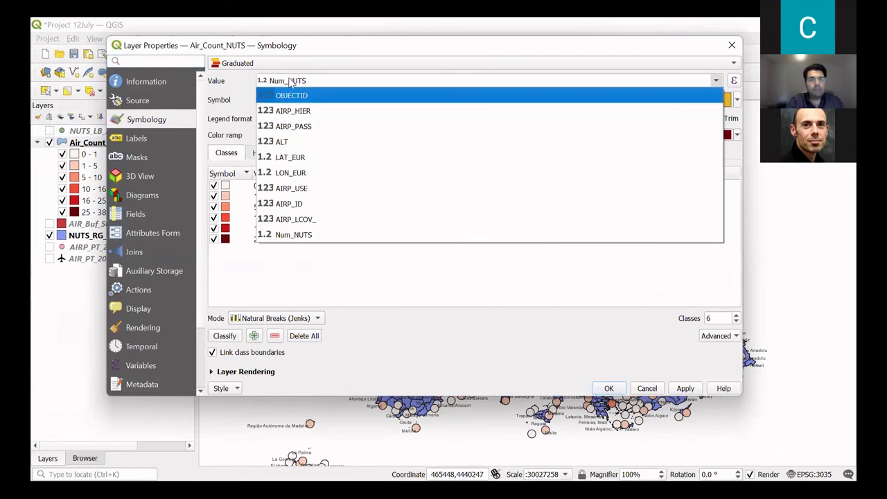
left_click(289, 82)
left_click(265, 63)
key("Escape")
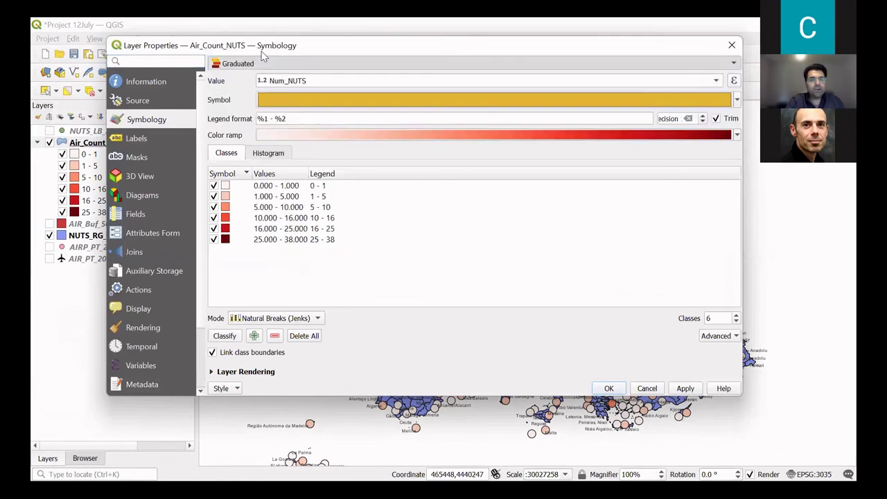
key("Up")
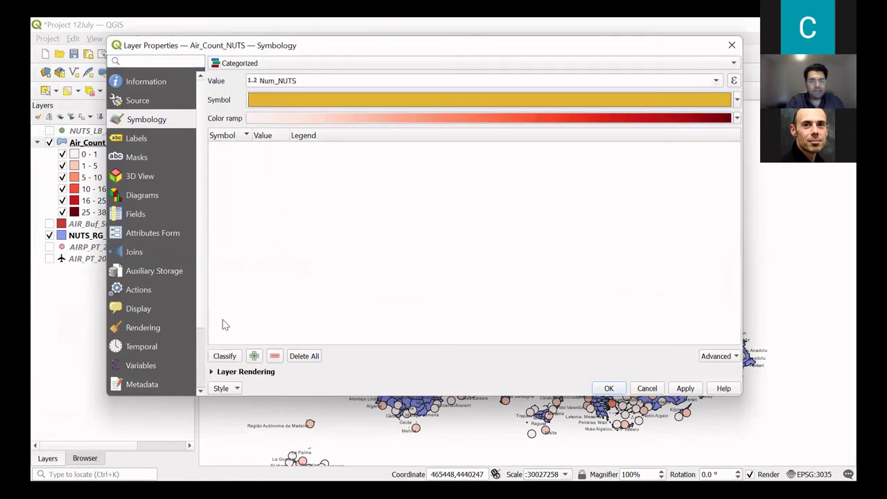
left_click(228, 357)
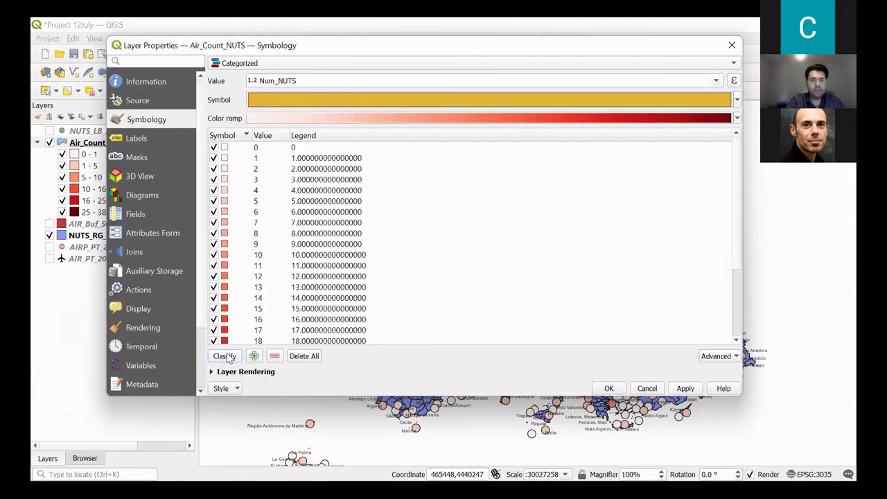
left_click_drag(737, 188, 738, 283)
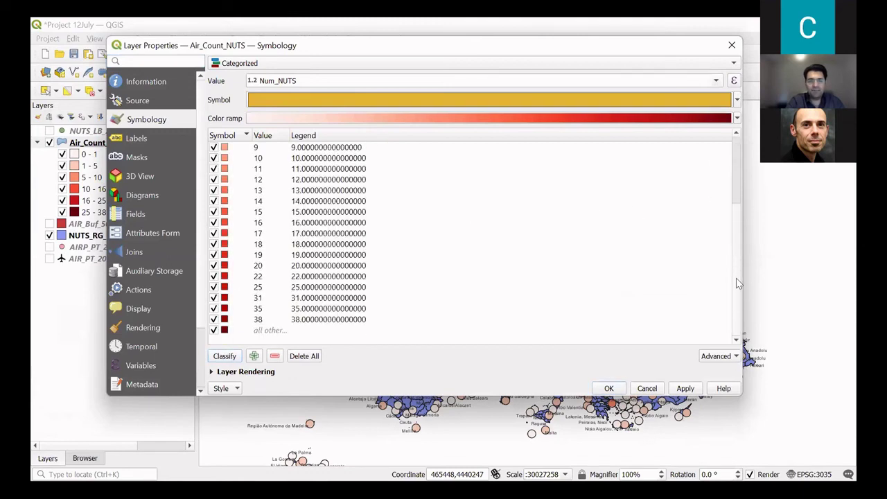
left_click_drag(739, 248, 740, 174)
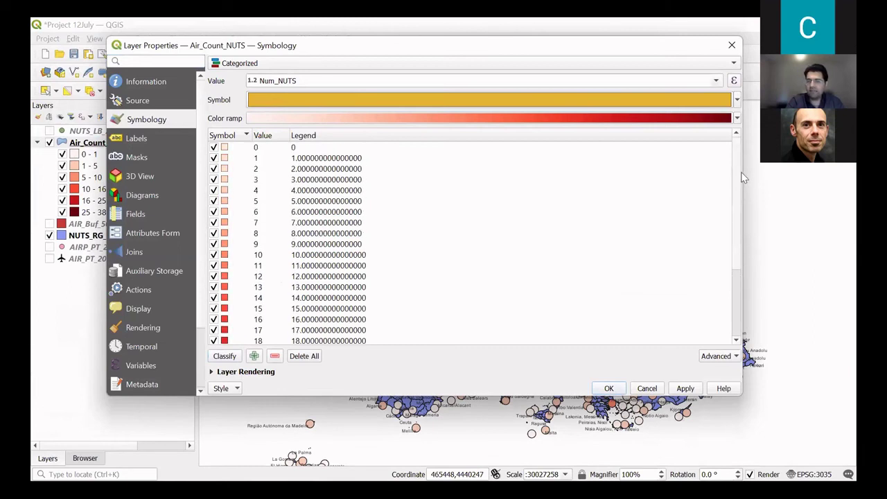
scroll(620, 233, "down", 1)
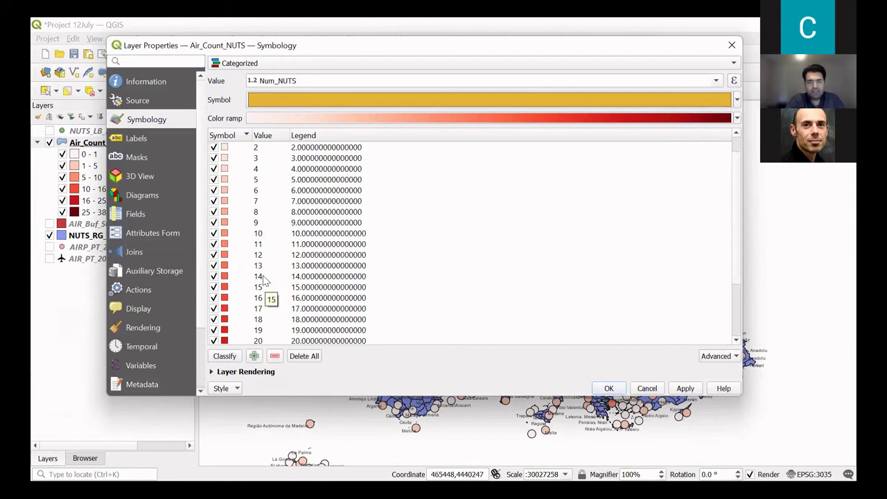
- Try Graduated symbology again with 5 Equal Count (Quantile) classes of Num_NUTS, then discard the trial symbology changes
left_click(303, 63)
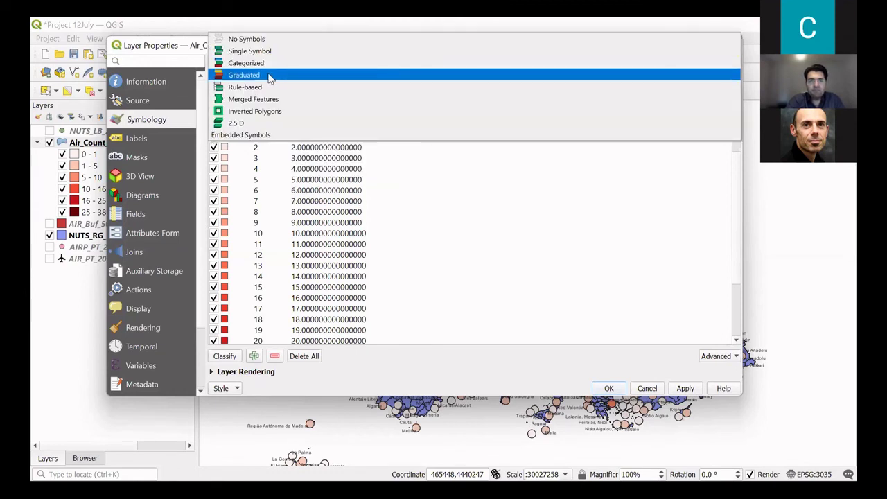
left_click(270, 76)
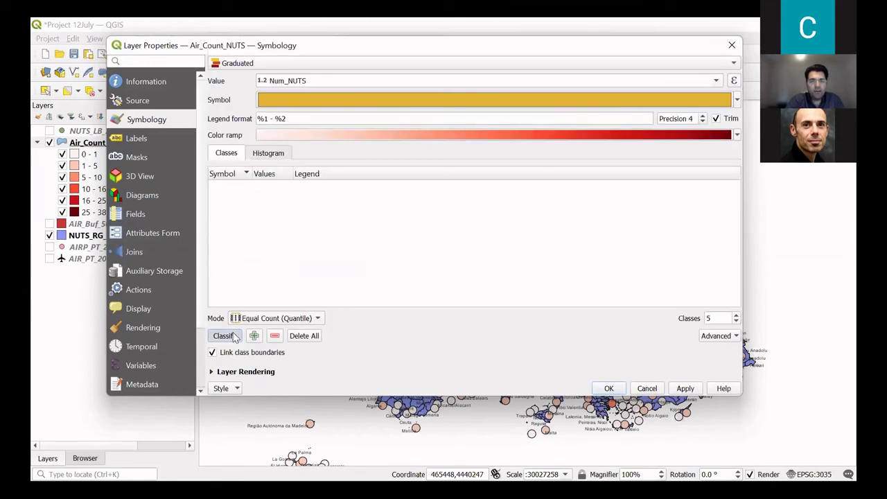
left_click(223, 335)
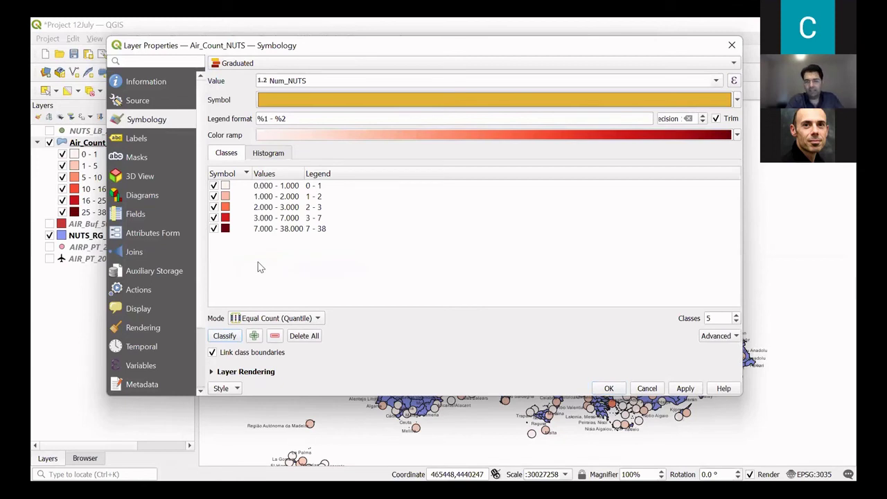
left_click(287, 63)
left_click(410, 260)
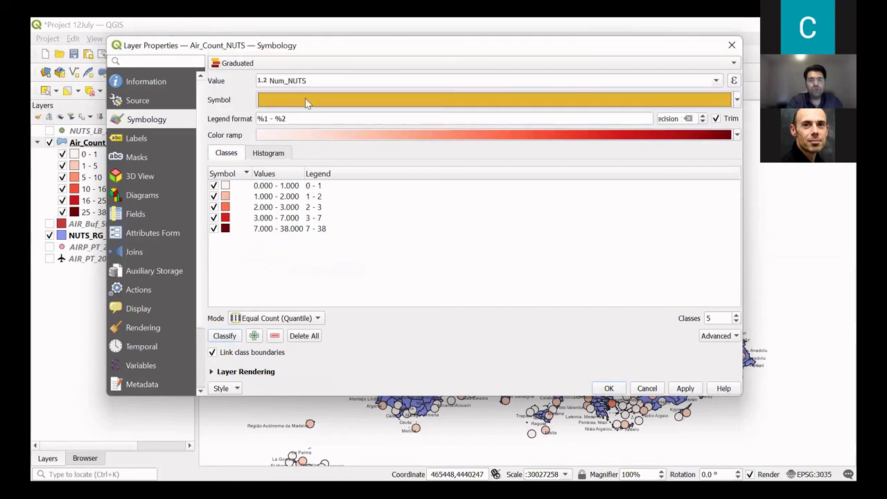
left_click(283, 68)
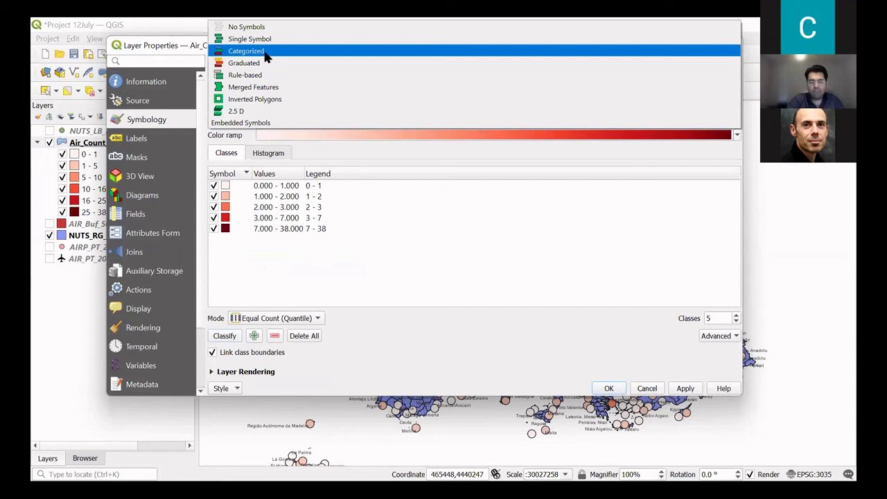
left_click(394, 155)
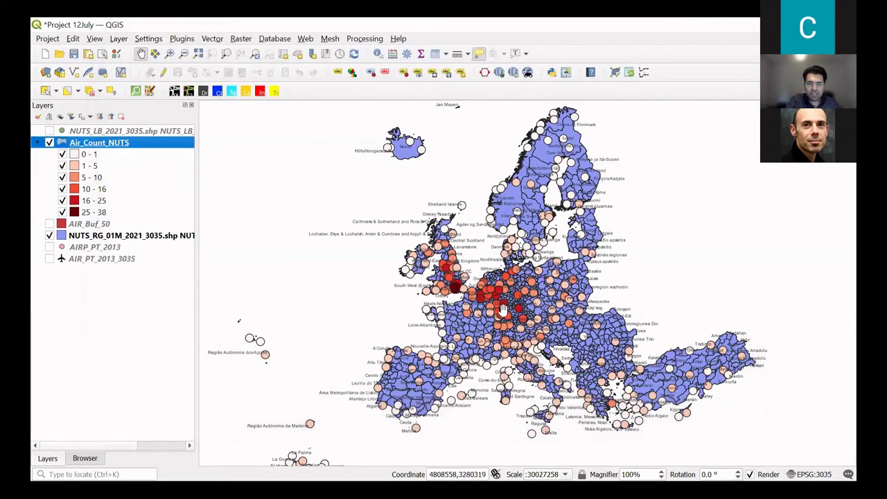
- Examine the graduated airport buffers on the map of Europe and review the Air_Count_NUTS class settings without changing them
scroll(473, 306, "up", 1)
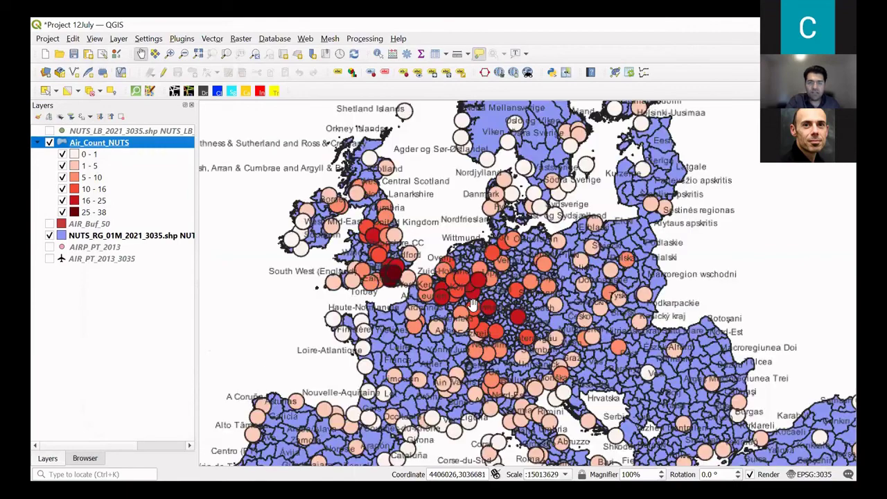
scroll(496, 276, "down", 1)
scroll(496, 276, "down", 1)
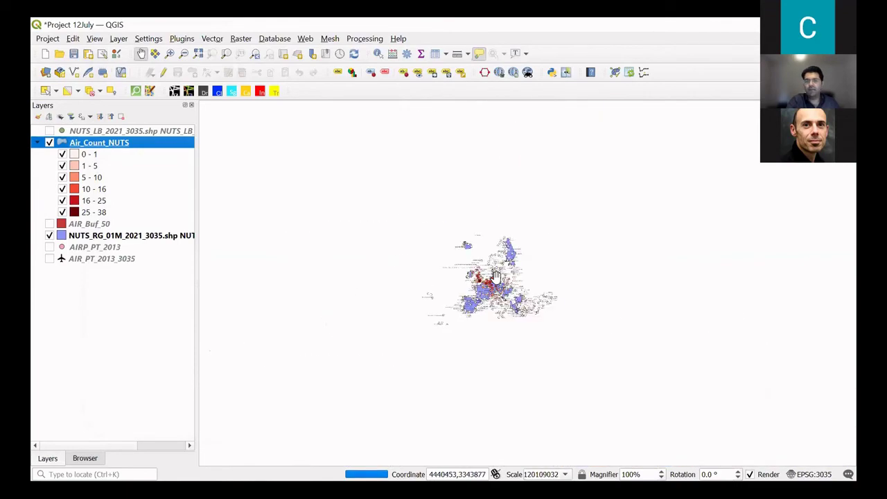
scroll(495, 275, "up", 1)
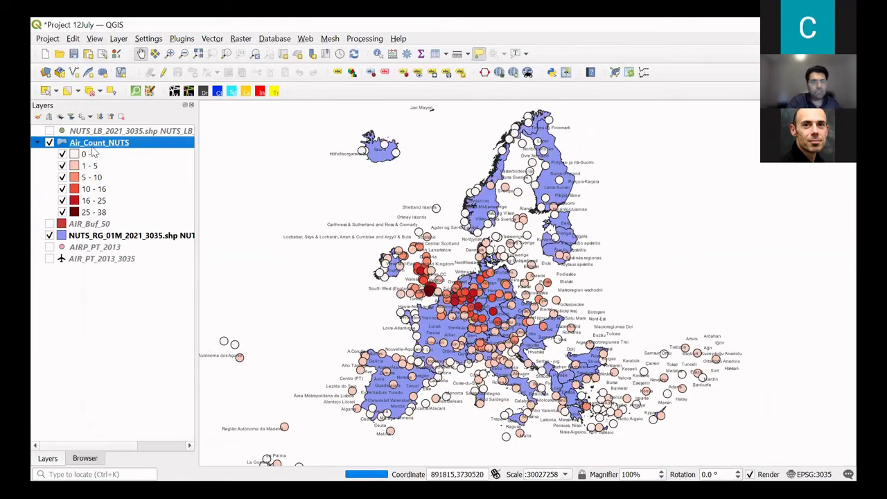
right_click(97, 142)
left_click(187, 441)
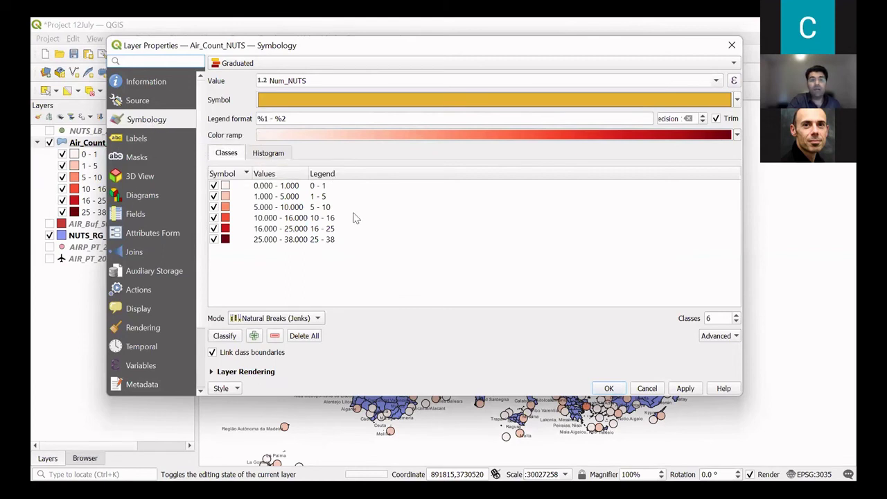
left_click(729, 44)
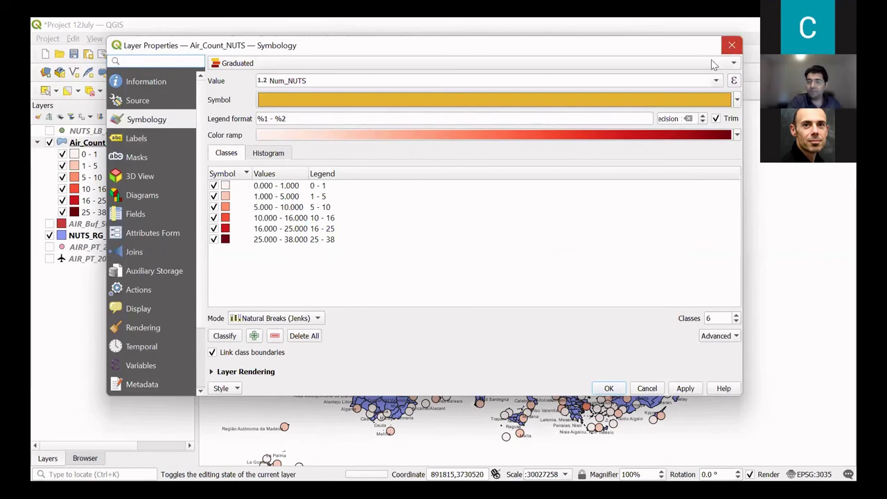